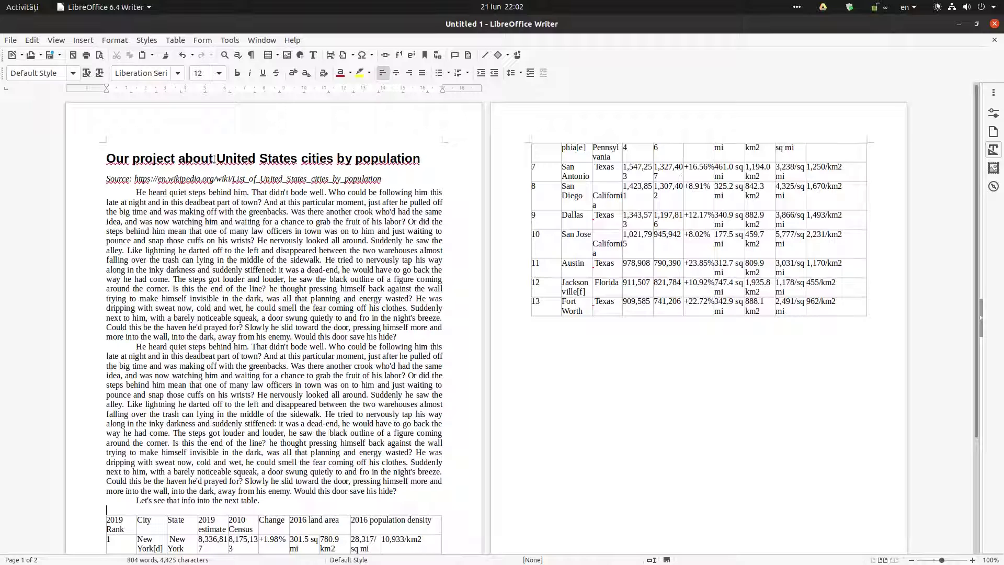
# - Center the title "Our project about United States cities by population" on the page
pyautogui.click(294, 157)
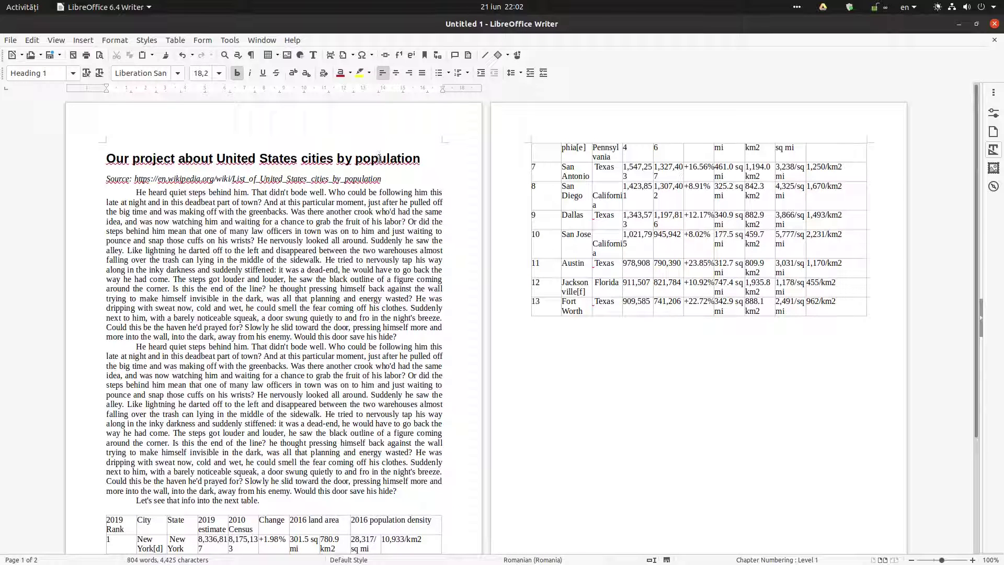
pyautogui.click(396, 73)
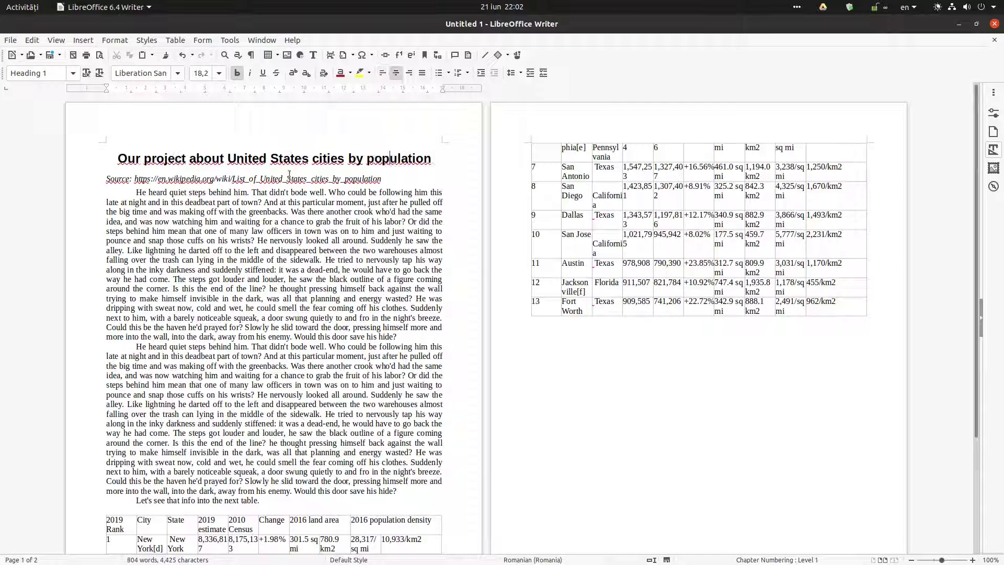
# - Look through the source line, the body paragraphs and the cities table below them
pyautogui.click(242, 180)
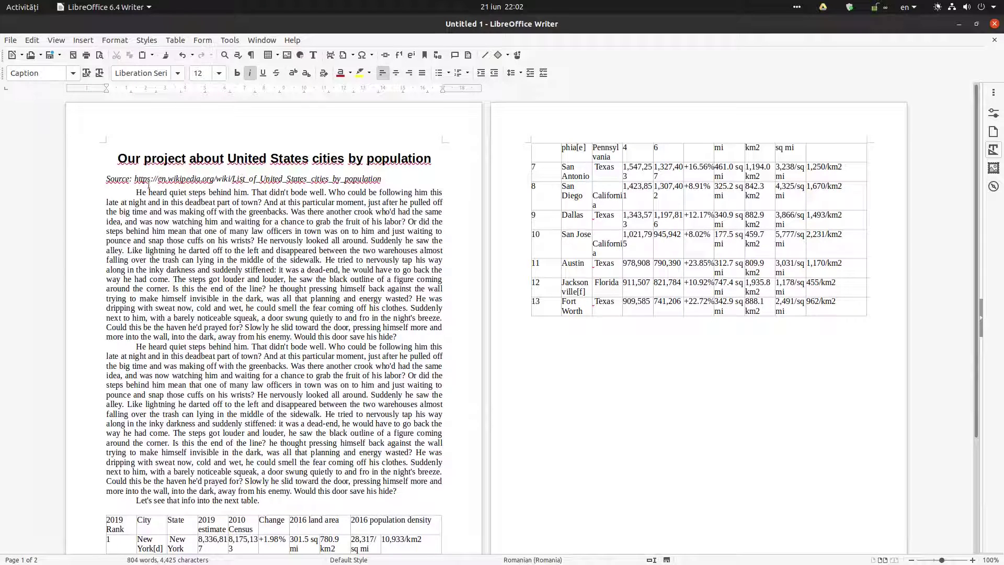
pyautogui.scroll(-5, 204, 209)
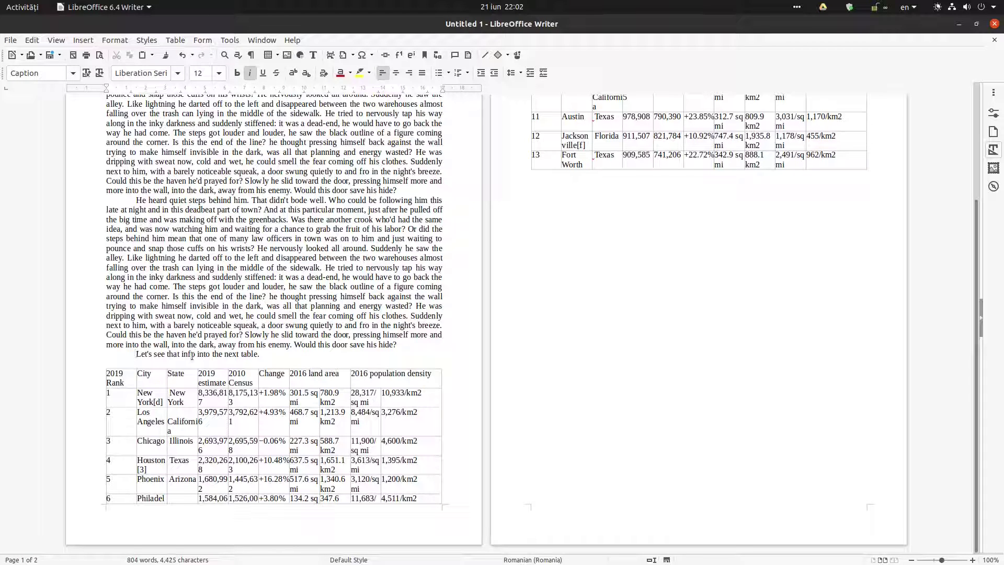
pyautogui.click(251, 353)
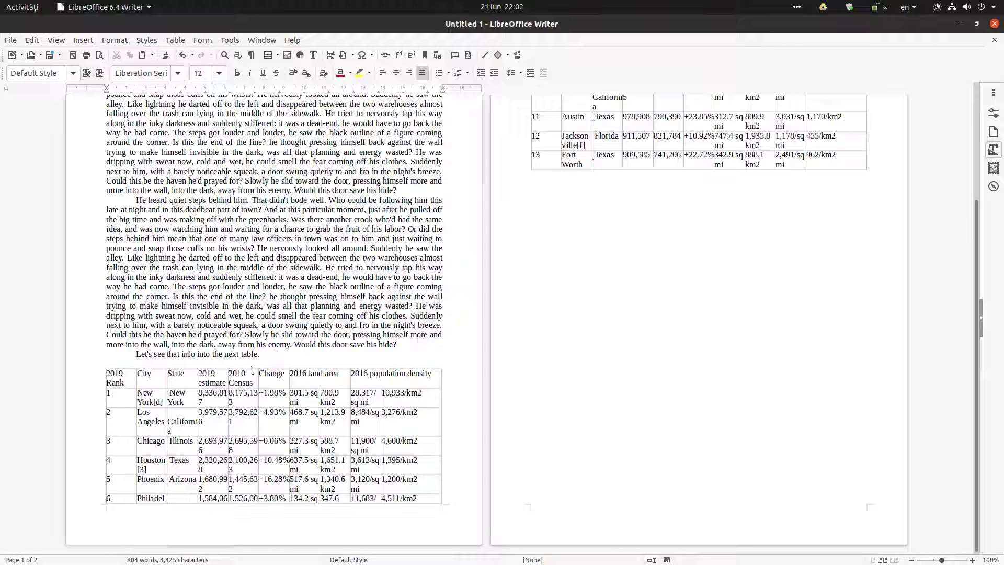
pyautogui.scroll(5, 430, 397)
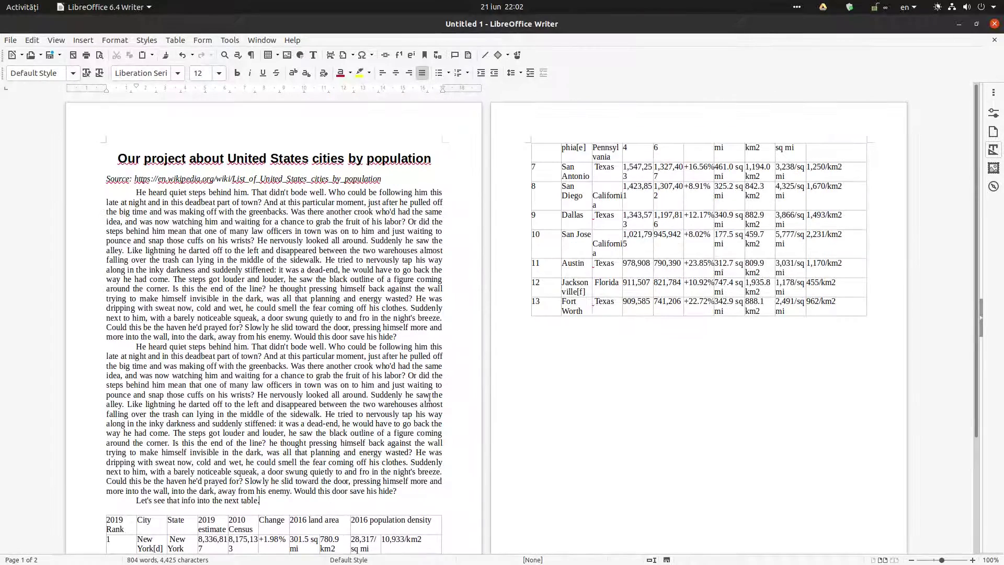
pyautogui.moveTo(398, 183); pyautogui.dragTo(115, 181)
pyautogui.click(279, 183)
pyautogui.scroll(-5, 656, 170)
pyautogui.scroll(5, 314, 250)
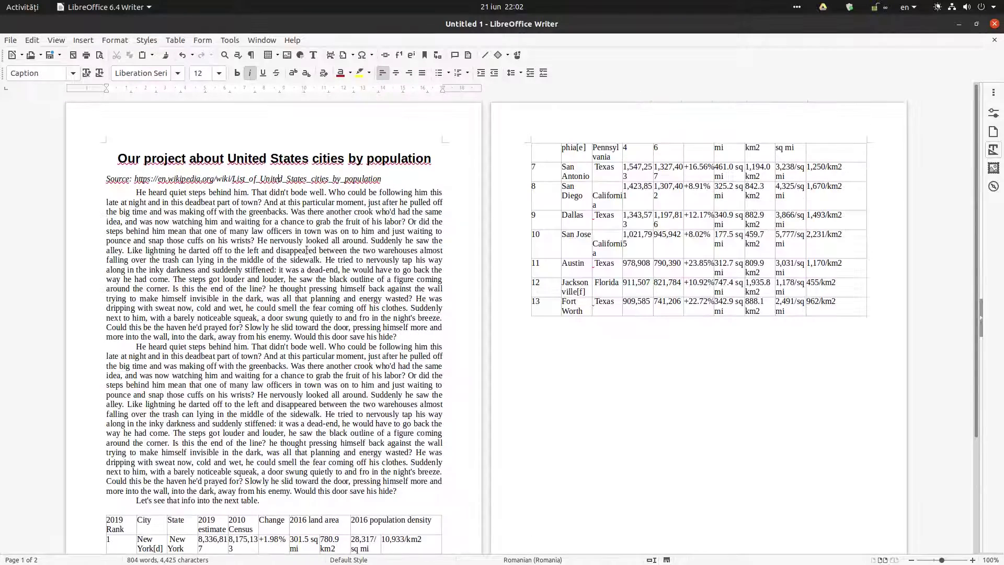
# - Select all body text from the first paragraph through "Let's see that info into the next table." and create a new paragraph style named mystyle
pyautogui.moveTo(274, 500); pyautogui.dragTo(126, 193)
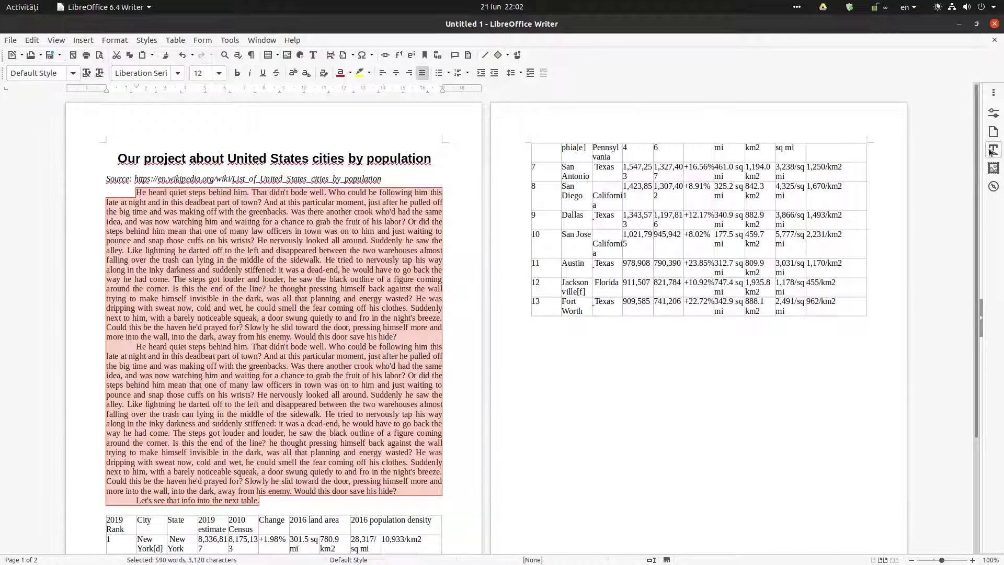
pyautogui.click(993, 150)
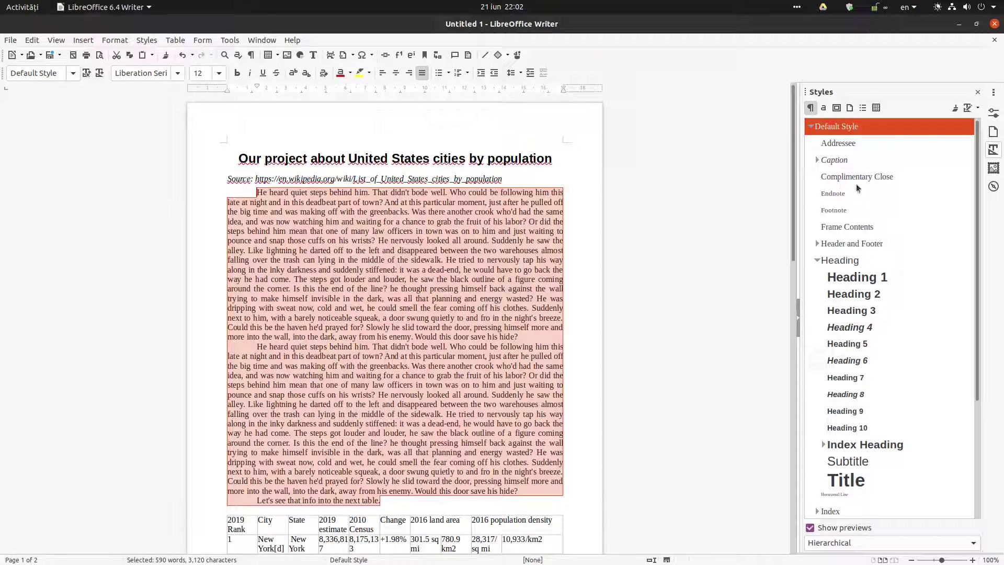
pyautogui.rightClick(844, 128)
pyautogui.press('Escape')
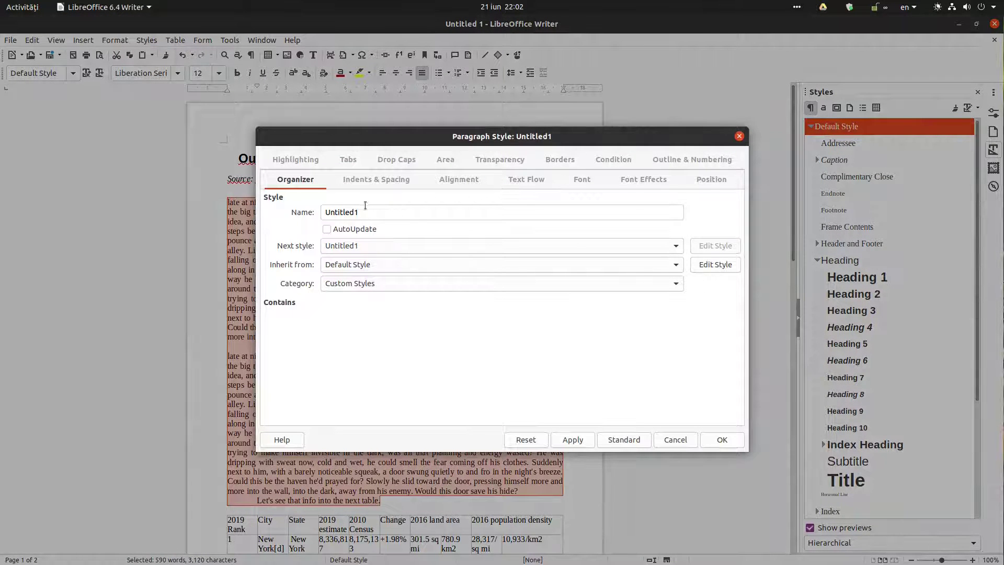
pyautogui.write('m')
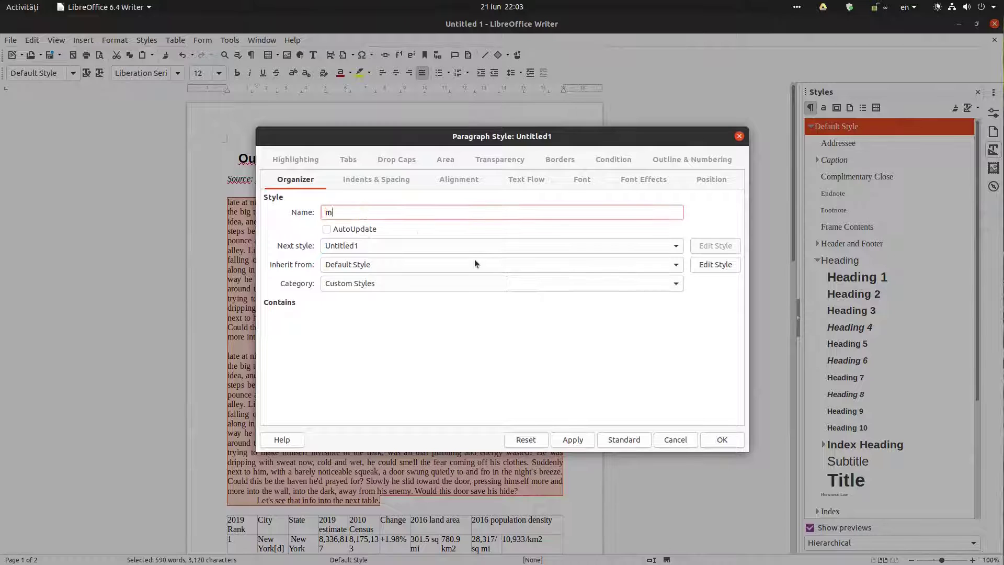
pyautogui.write('ystyle')
pyautogui.press('Tab')
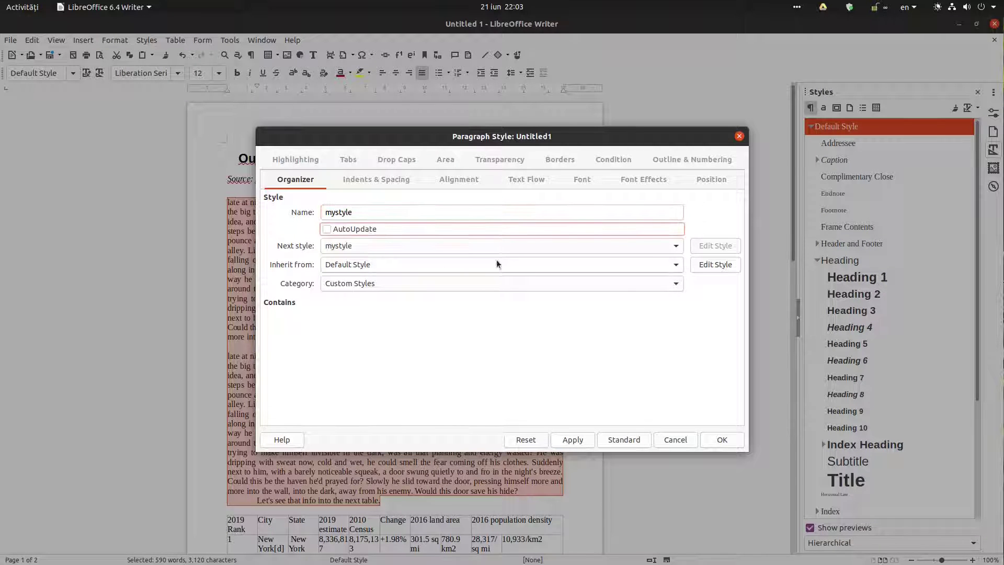
# - Give the new style 0,10 cm spacing above and 0,20 cm below the paragraph with 1.5 Lines line spacing, and save it
pyautogui.click(372, 180)
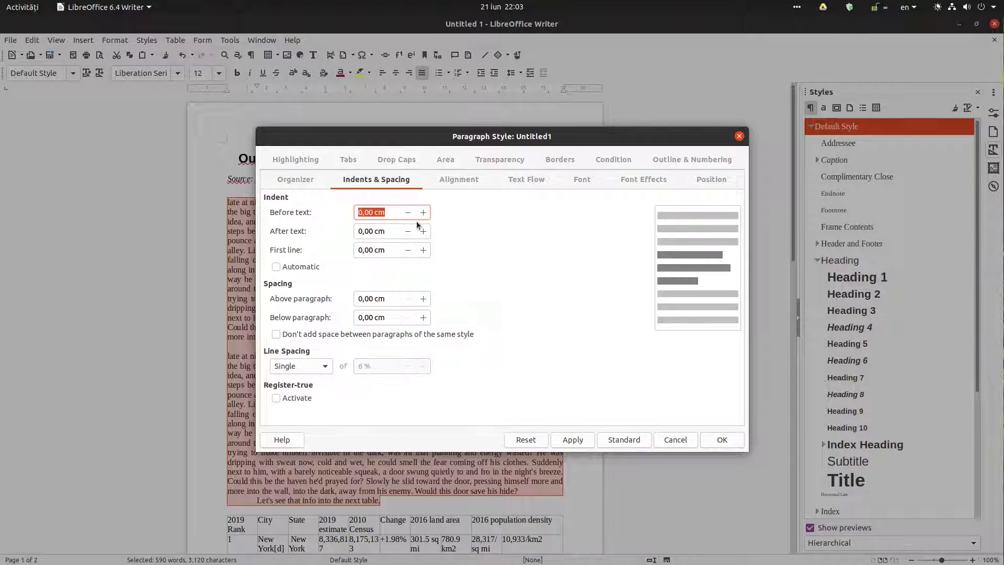
pyautogui.click(423, 299)
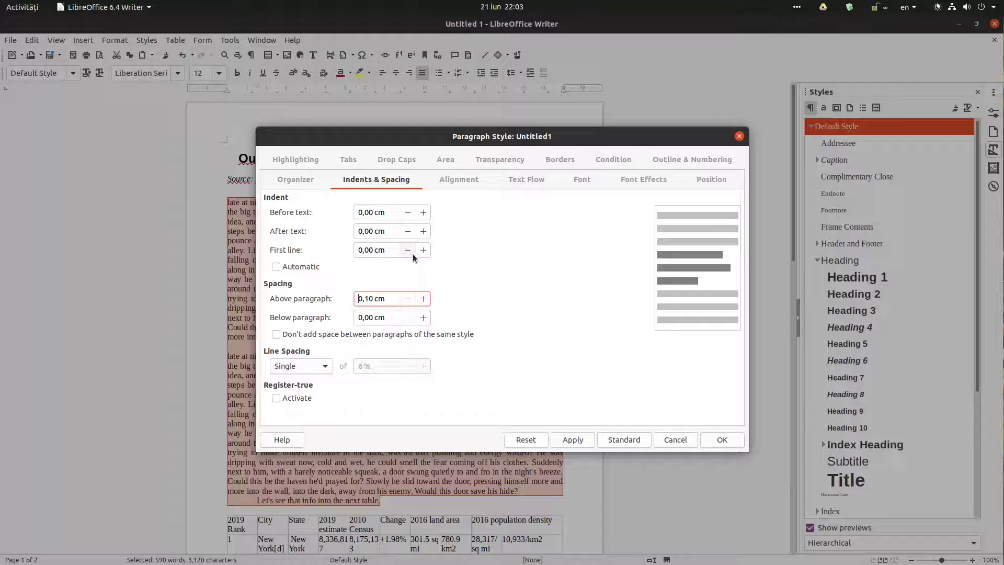
pyautogui.click(423, 317)
pyautogui.click(423, 317)
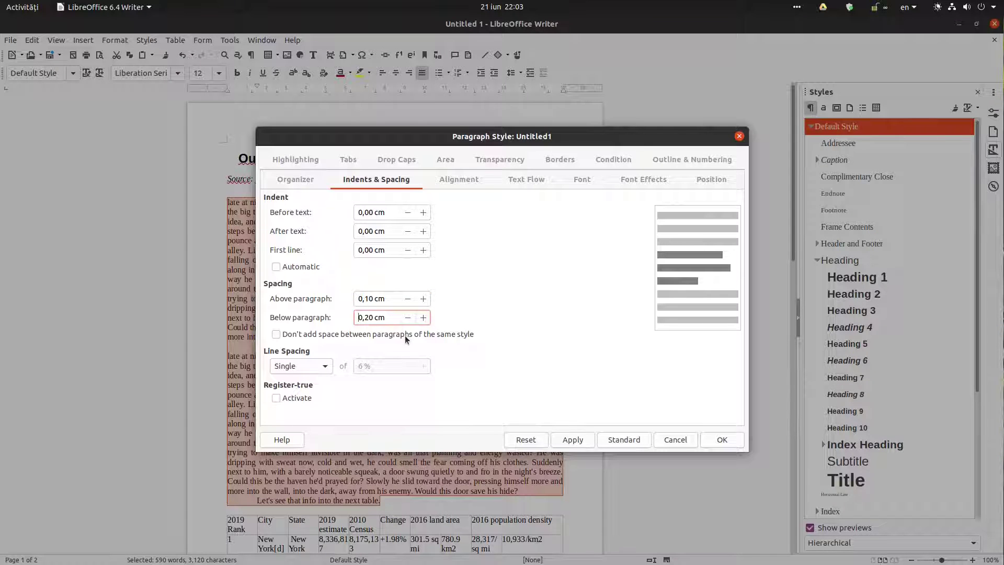
pyautogui.click(324, 366)
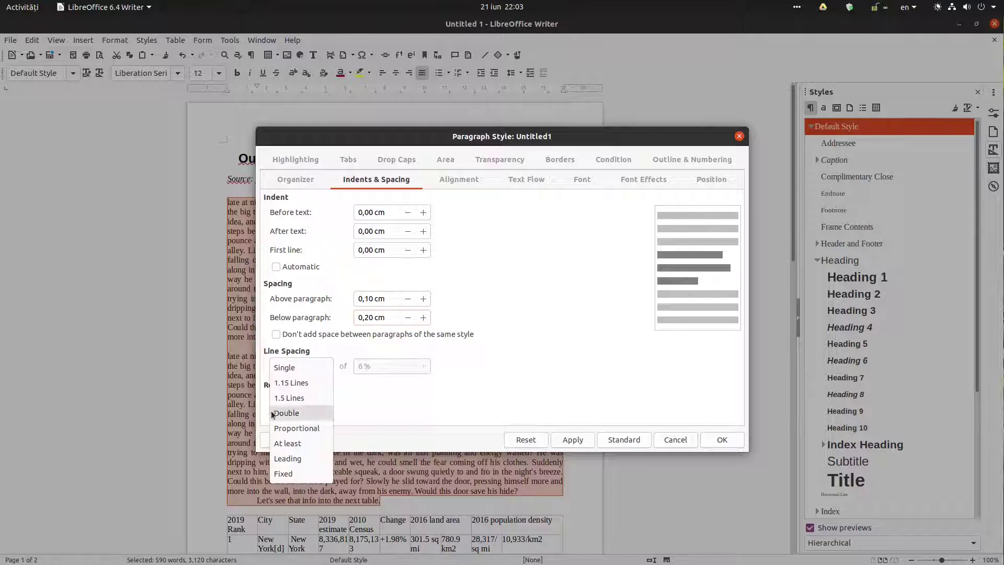
pyautogui.click(295, 399)
pyautogui.click(593, 444)
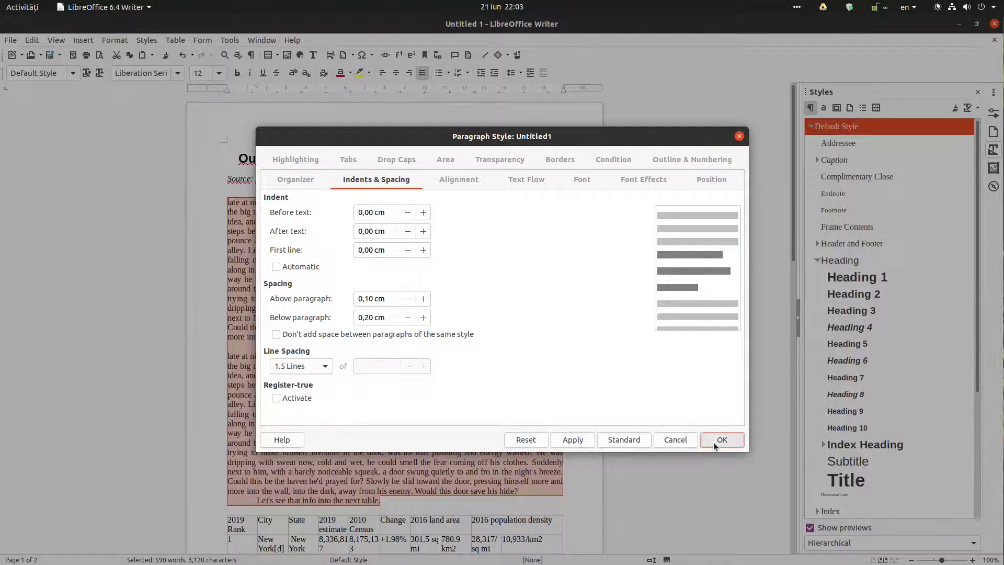
pyautogui.click(713, 440)
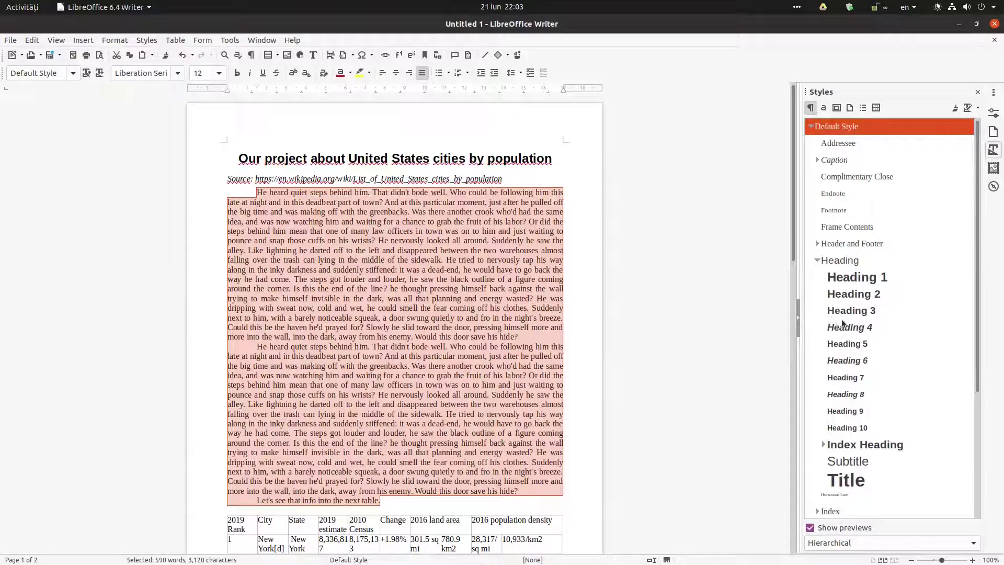
# - Apply the mystyle paragraph style to the selected body text and check the reformatted paragraphs
pyautogui.scroll(-3, 843, 330)
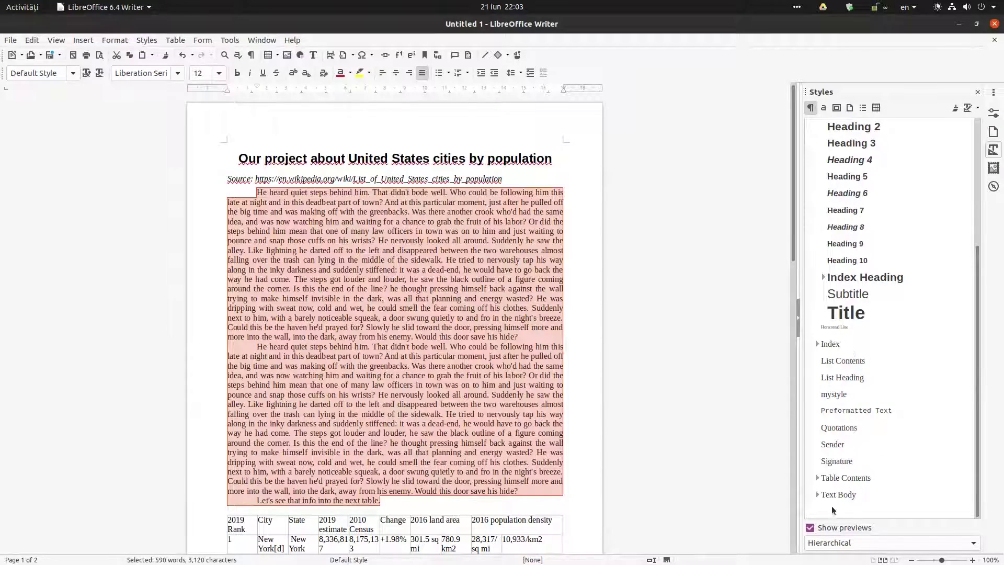
pyautogui.doubleClick(840, 395)
pyautogui.click(550, 345)
pyautogui.scroll(-1, 551, 345)
pyautogui.scroll(-10, 551, 345)
pyautogui.scroll(9, 519, 434)
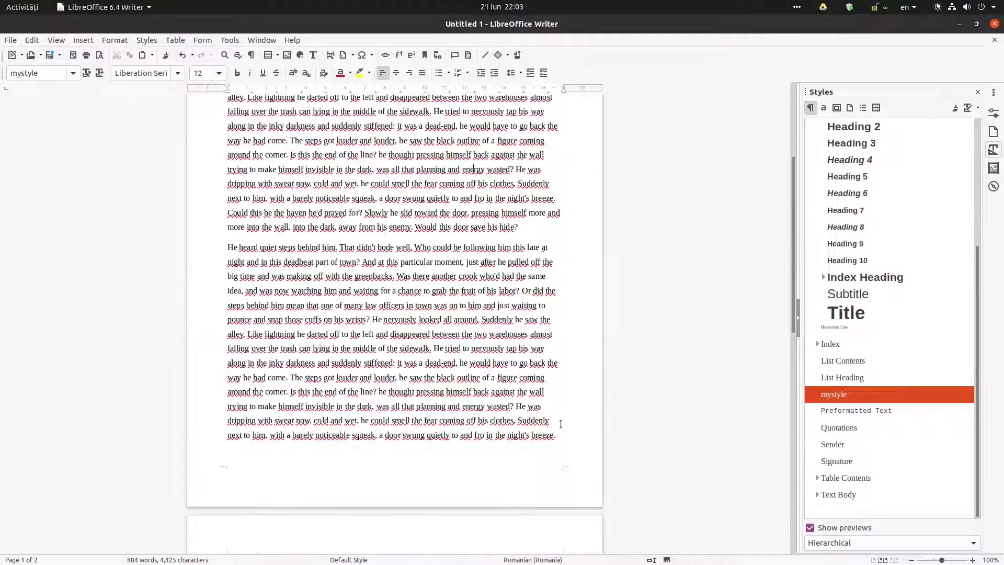
pyautogui.scroll(3, 515, 438)
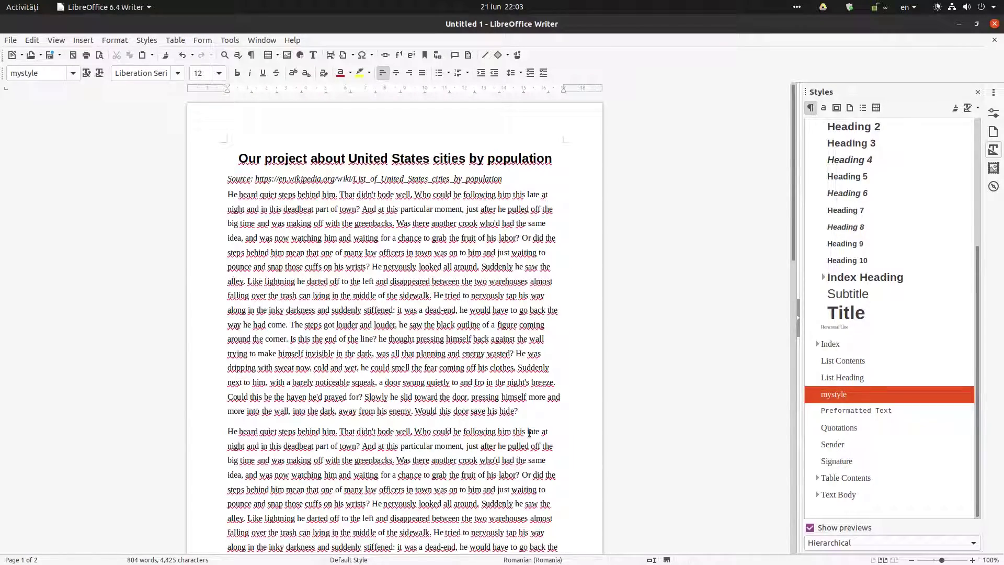
# - Modify the mystyle paragraph style so that its font language is [None], and apply the change
pyautogui.rightClick(839, 399)
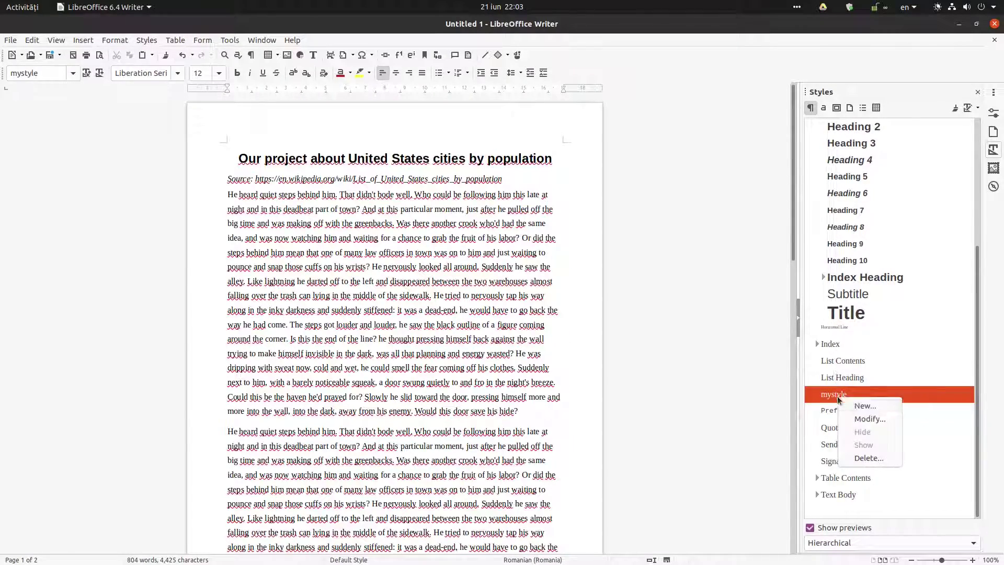
pyautogui.click(852, 419)
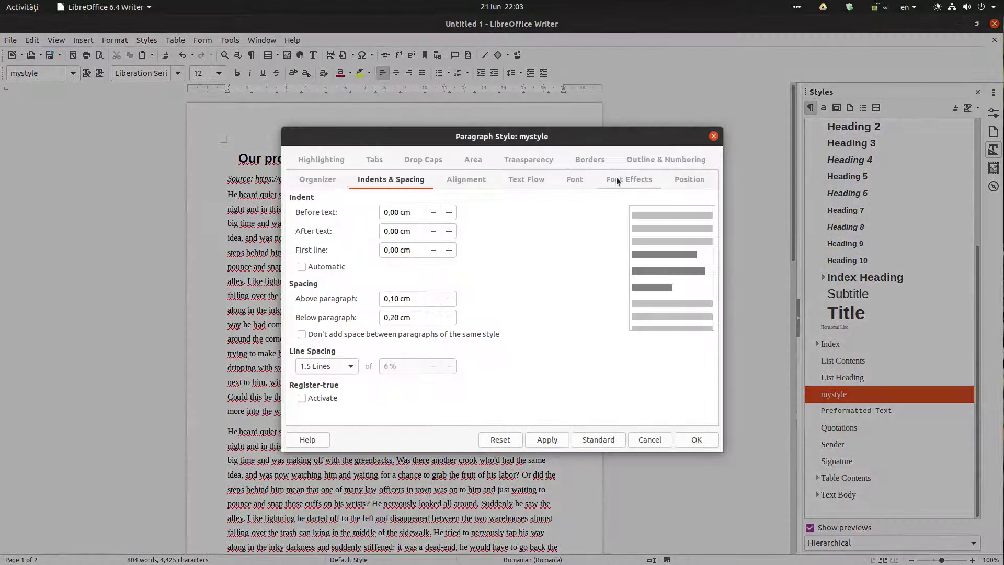
pyautogui.click(666, 160)
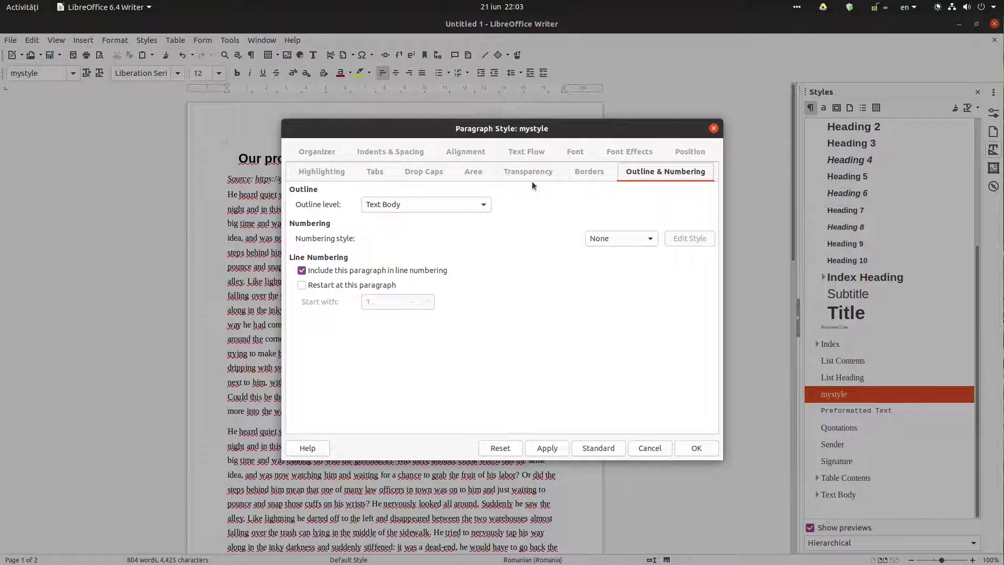
pyautogui.click(629, 151)
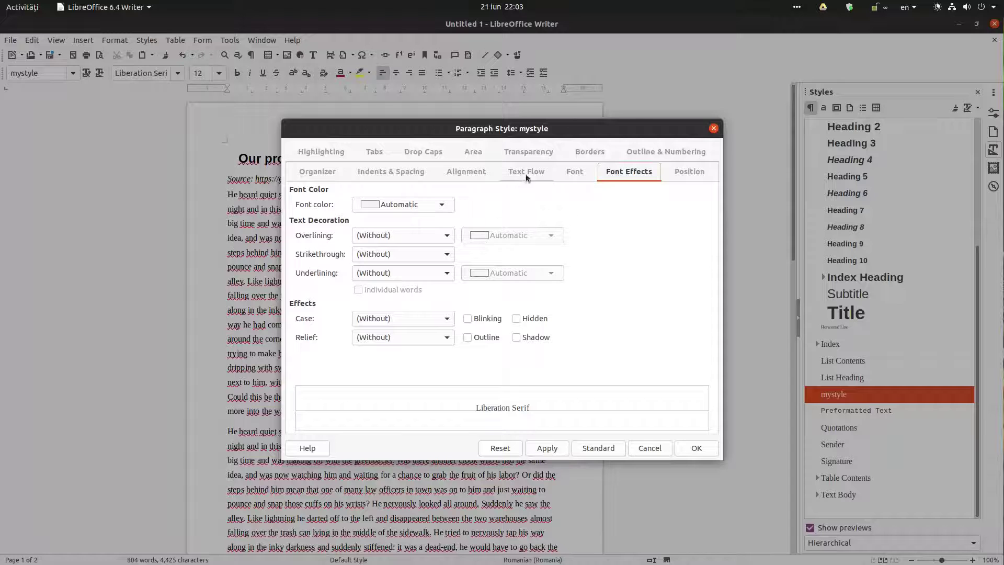
pyautogui.click(565, 172)
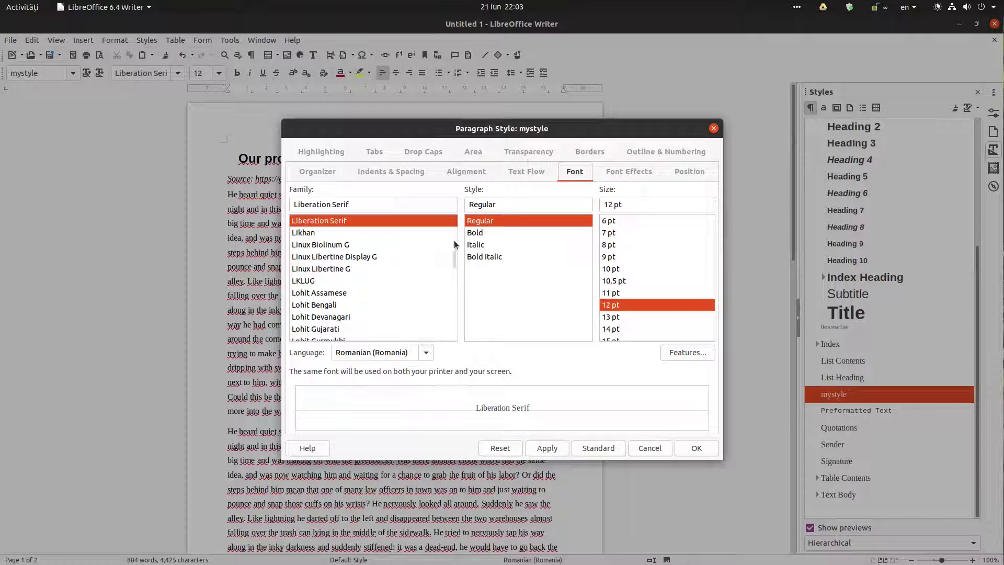
pyautogui.click(421, 351)
pyautogui.scroll(10, 416, 157)
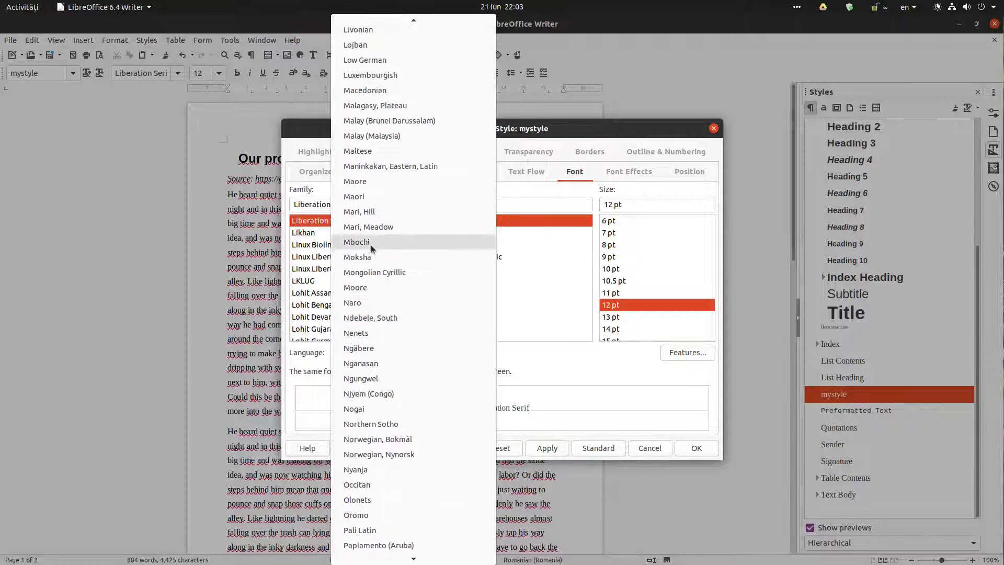
pyautogui.scroll(12, 372, 248)
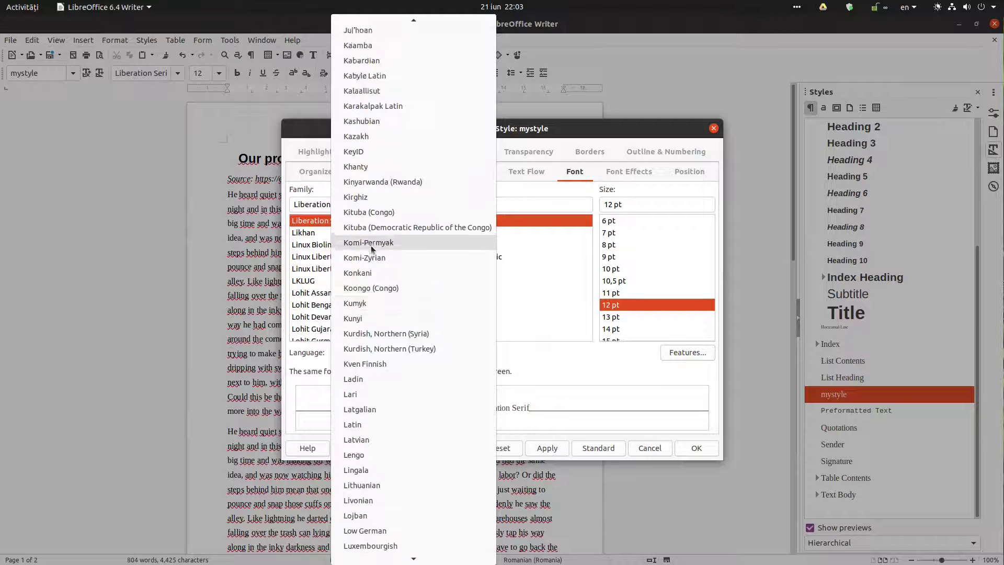
pyautogui.scroll(13, 372, 249)
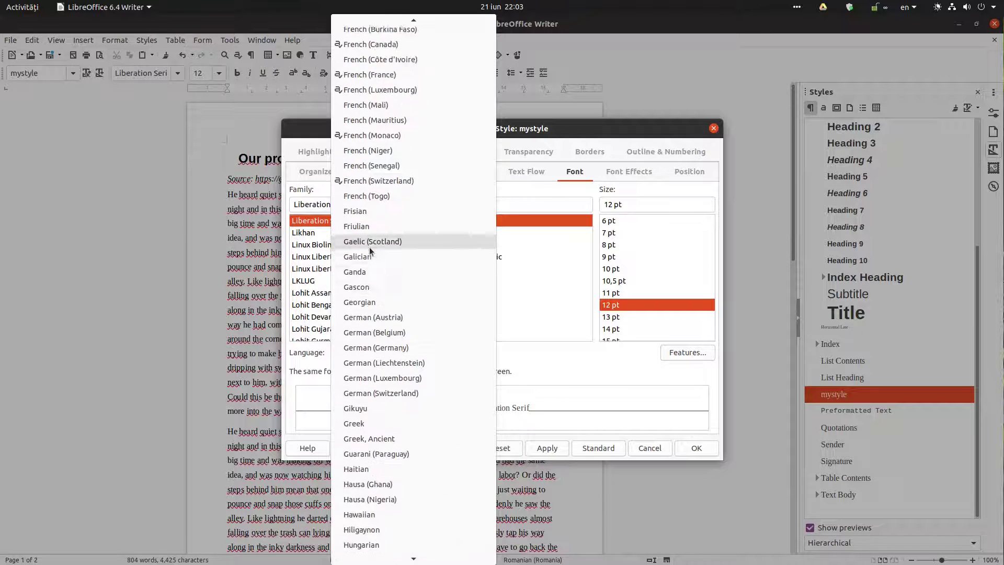
pyautogui.scroll(6, 370, 251)
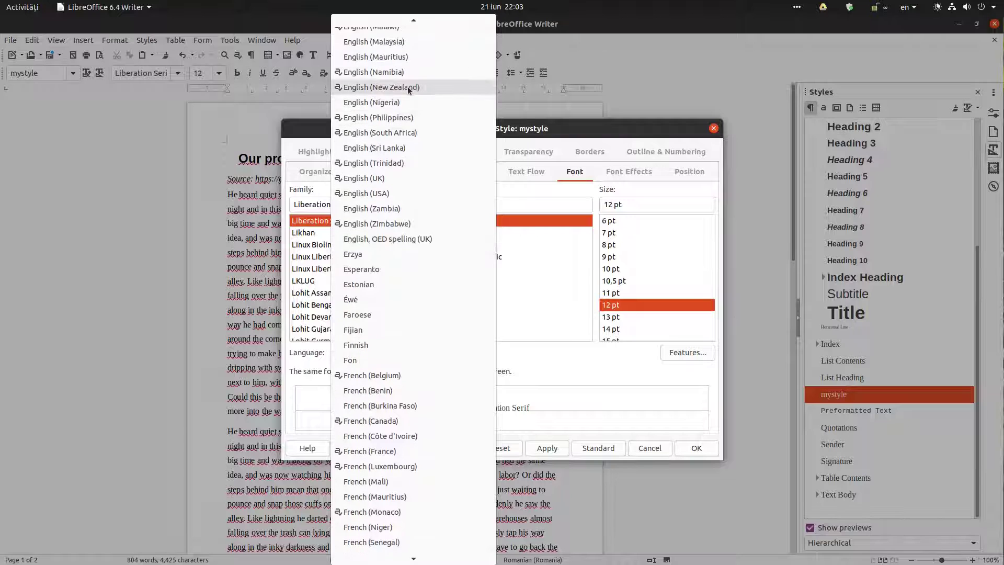
pyautogui.scroll(20, 407, 86)
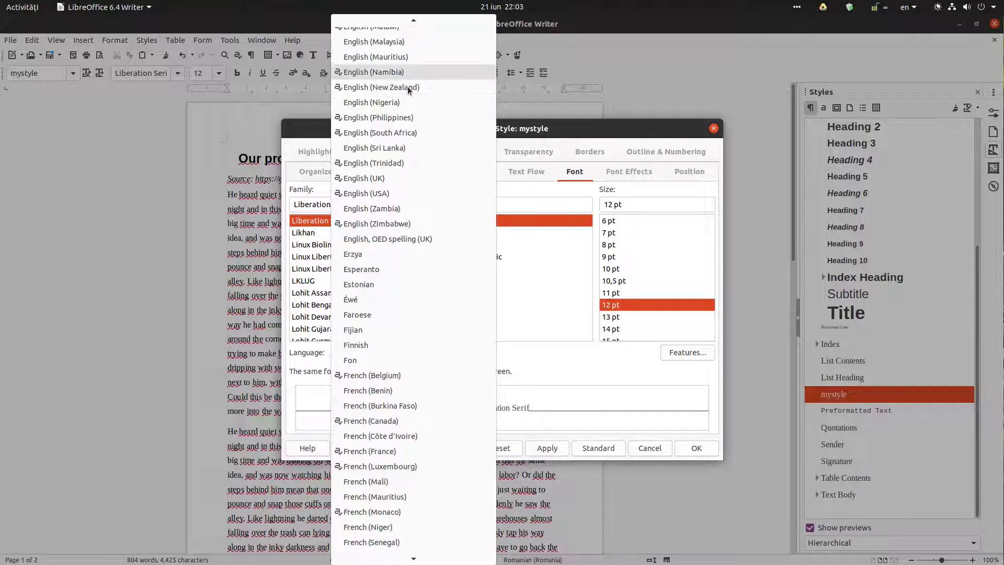
pyautogui.press('Up')
pyautogui.press('Up')
pyautogui.press('Return')
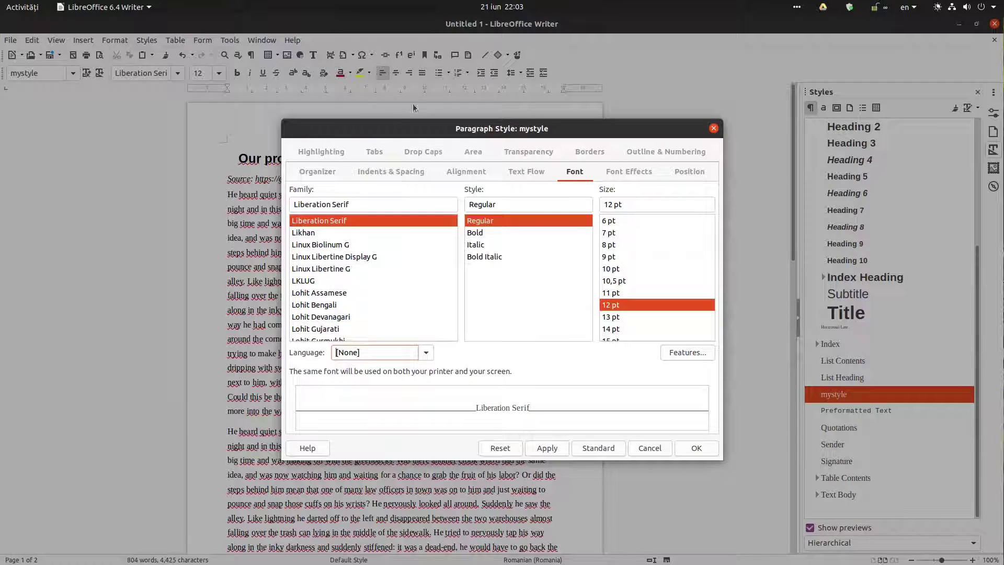
pyautogui.click(548, 448)
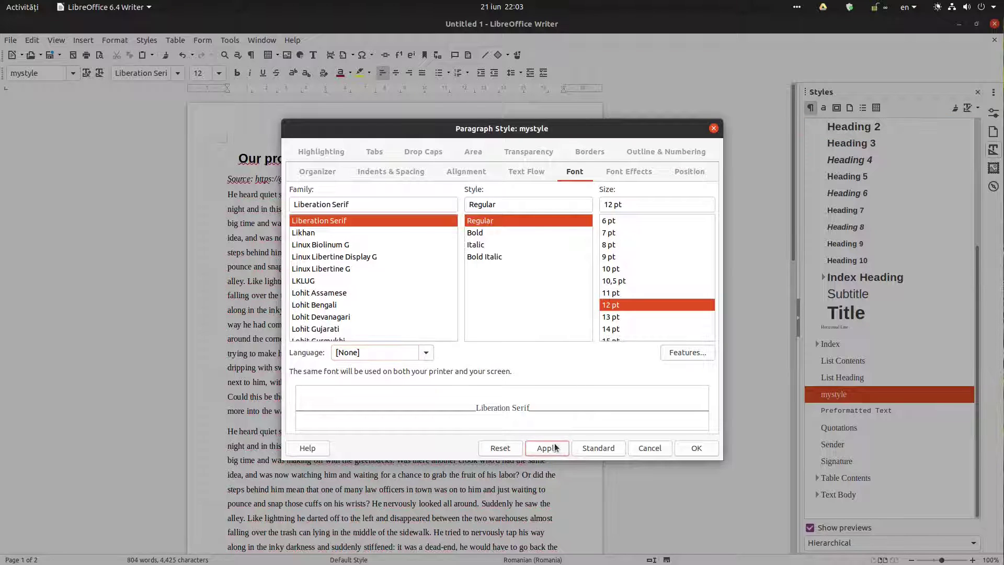
# - Set the mystyle spacing to 0,01 cm above the paragraph and 0,05 cm below it
pyautogui.click(387, 174)
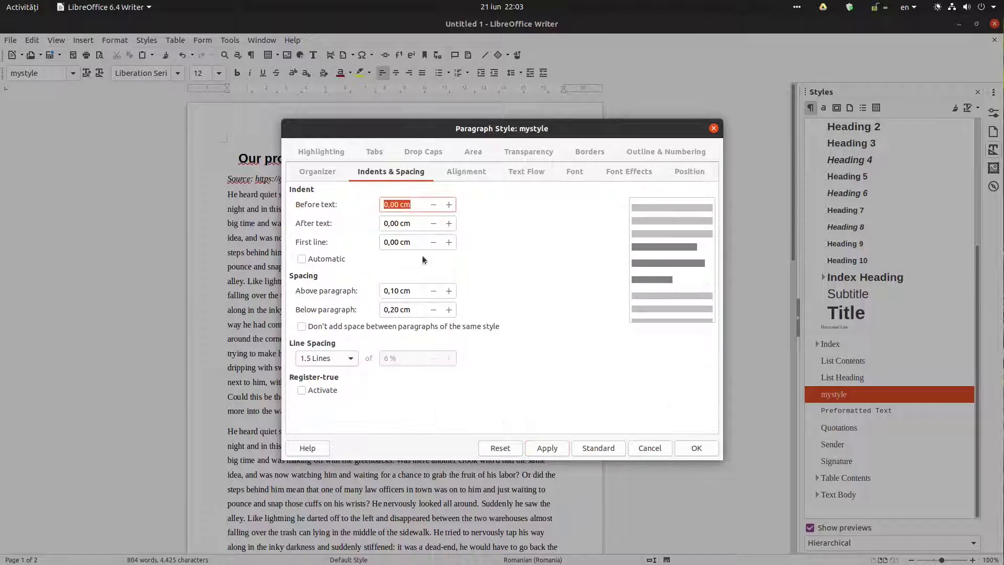
pyautogui.click(432, 310)
pyautogui.click(401, 291)
pyautogui.press('BackSpace')
pyautogui.press('BackSpace')
pyautogui.write('01')
pyautogui.press('Tab')
pyautogui.press('Right')
pyautogui.press('BackSpace')
pyautogui.press('BackSpace')
pyautogui.write('05')
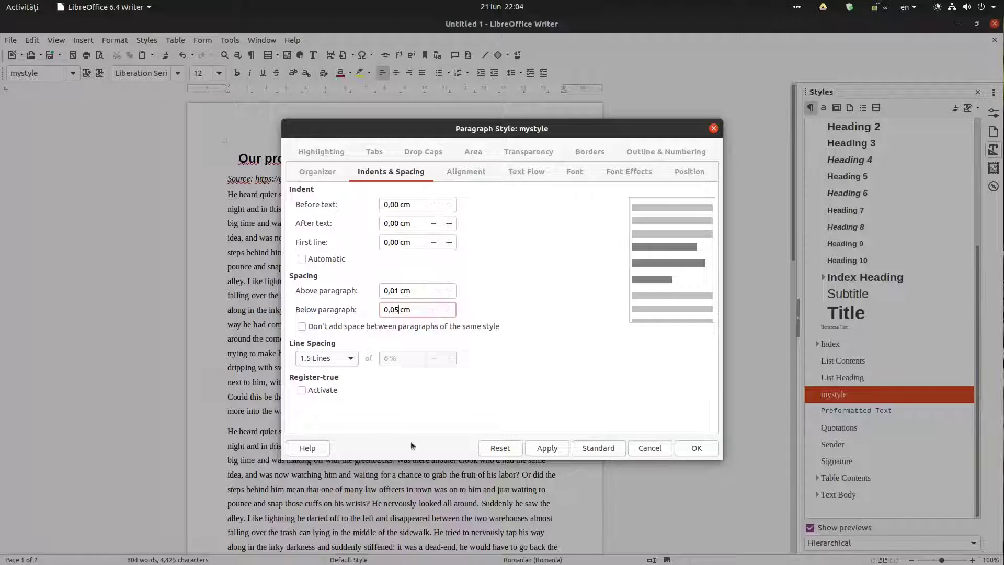
# - Set the mystyle line spacing to 1.15 Lines and apply the change
pyautogui.click(327, 359)
pyautogui.click(324, 344)
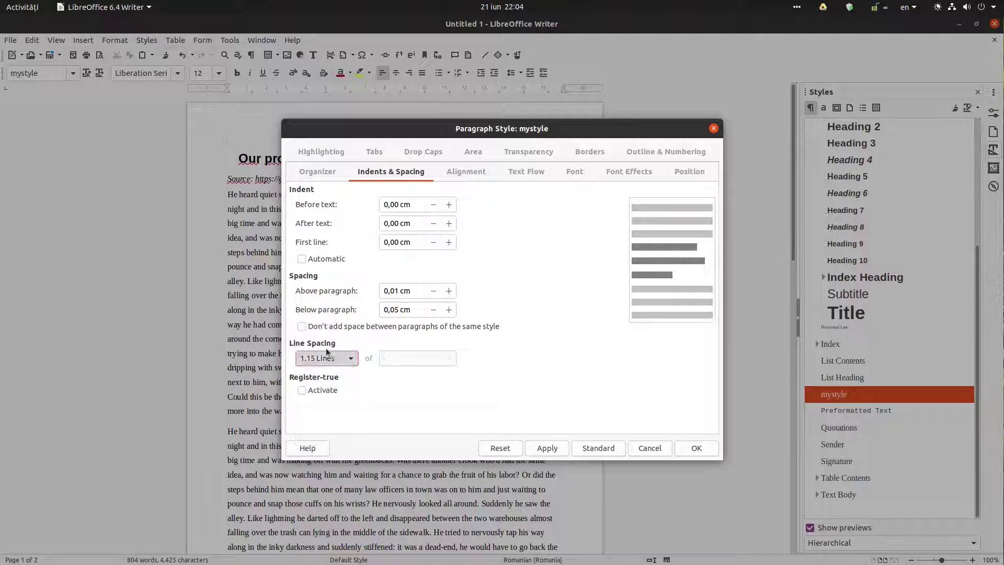
pyautogui.click(560, 449)
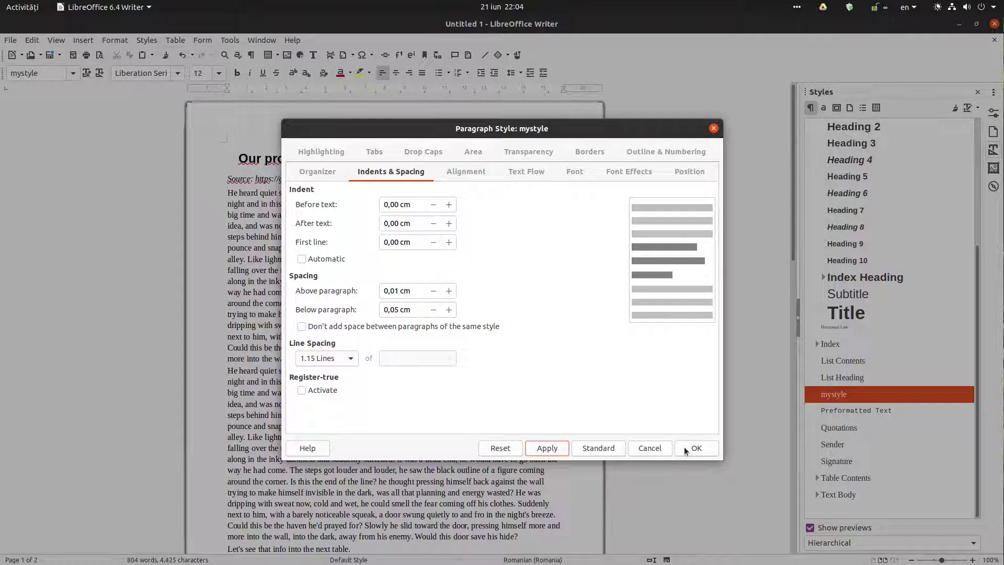
# - Try the Likhan font family for the mystyle paragraph style and apply it
pyautogui.click(579, 172)
pyautogui.click(310, 232)
pyautogui.click(555, 446)
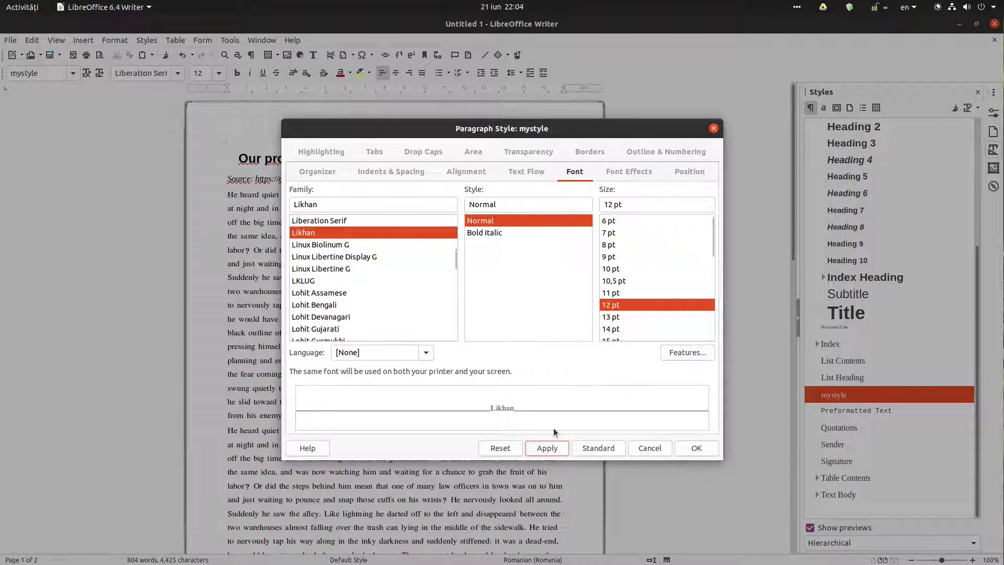
# - Set the mystyle font to Loma Regular, apply it and accept the style settings
pyautogui.scroll(-4, 340, 286)
pyautogui.click(336, 284)
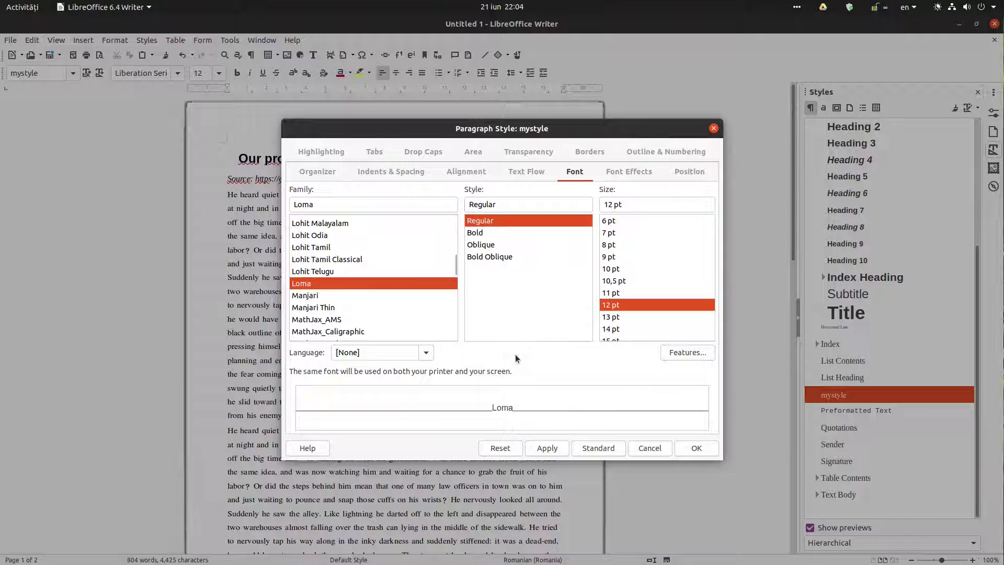
pyautogui.click(547, 448)
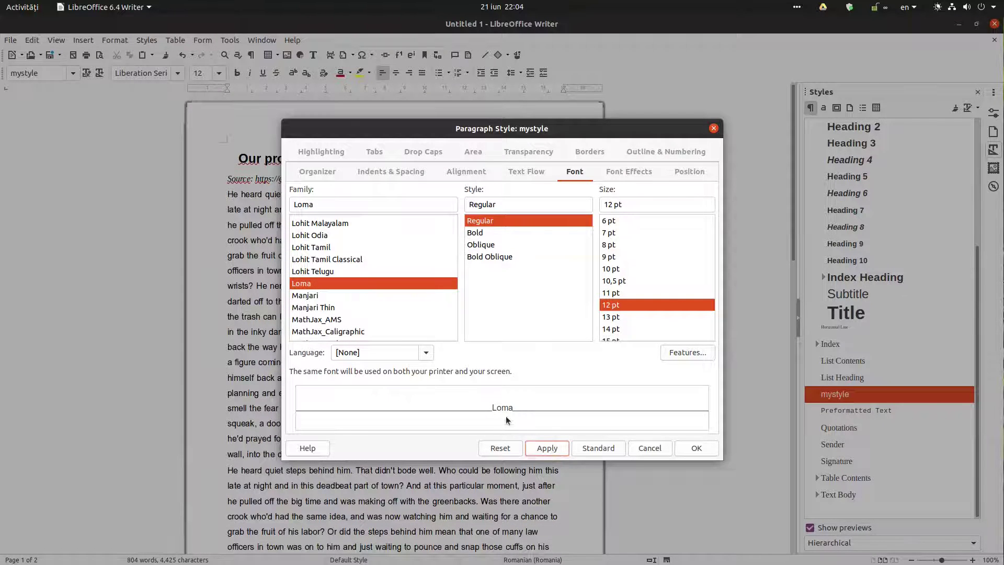
pyautogui.click(696, 448)
pyautogui.scroll(-2, 758, 340)
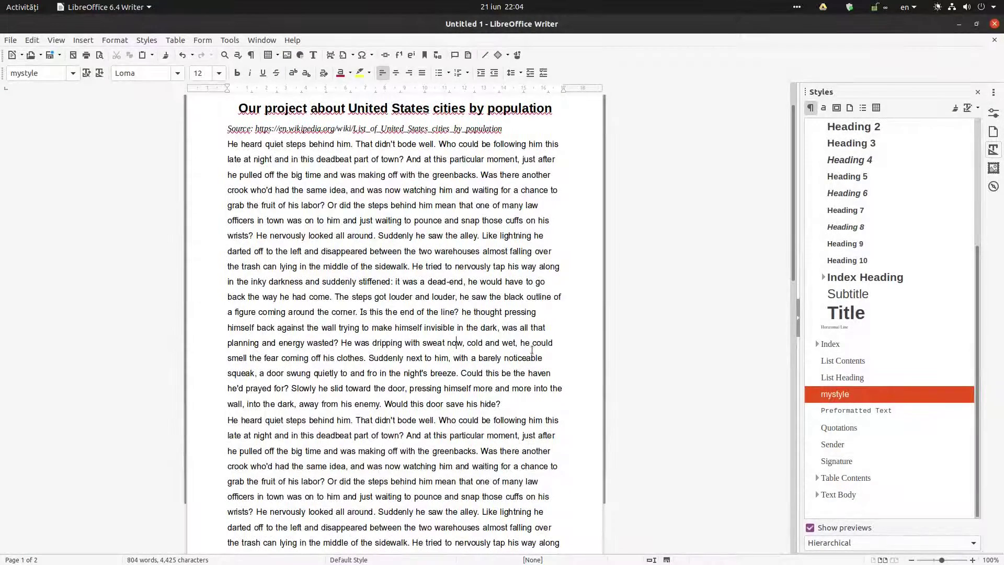
# - Modify the mystyle paragraph style so that its alignment is Justified, and save it
pyautogui.rightClick(856, 393)
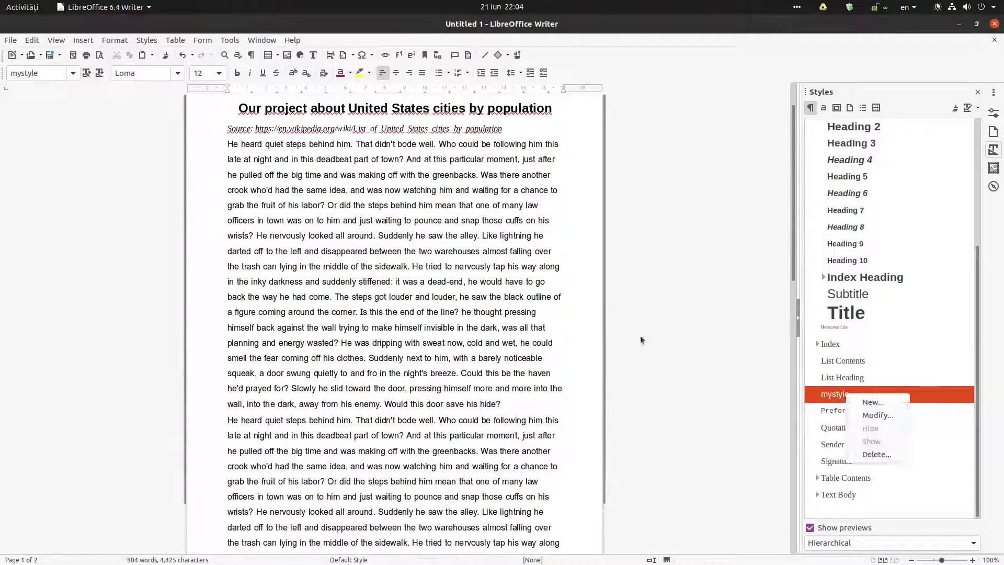
pyautogui.click(867, 417)
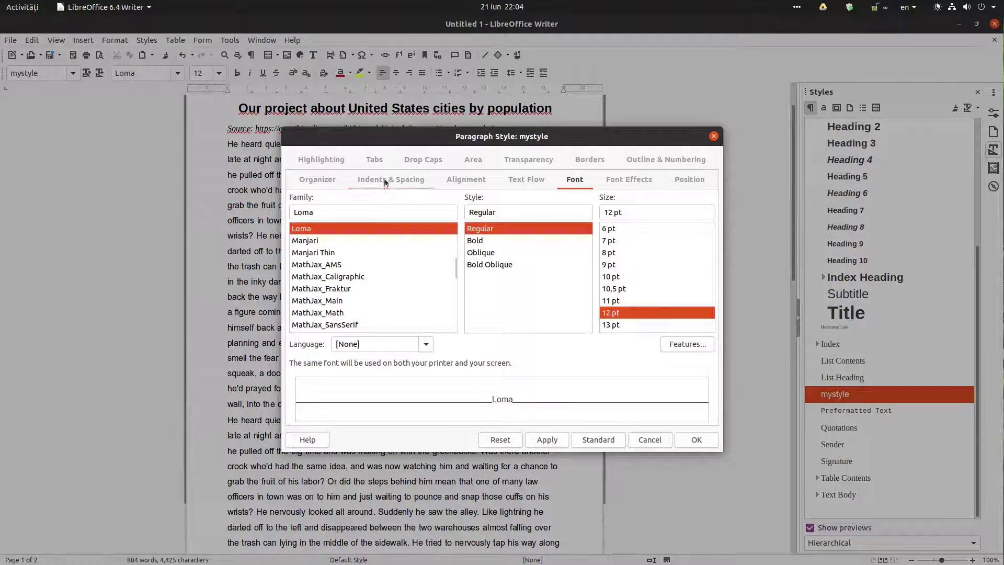
pyautogui.click(387, 179)
pyautogui.click(461, 186)
pyautogui.click(518, 181)
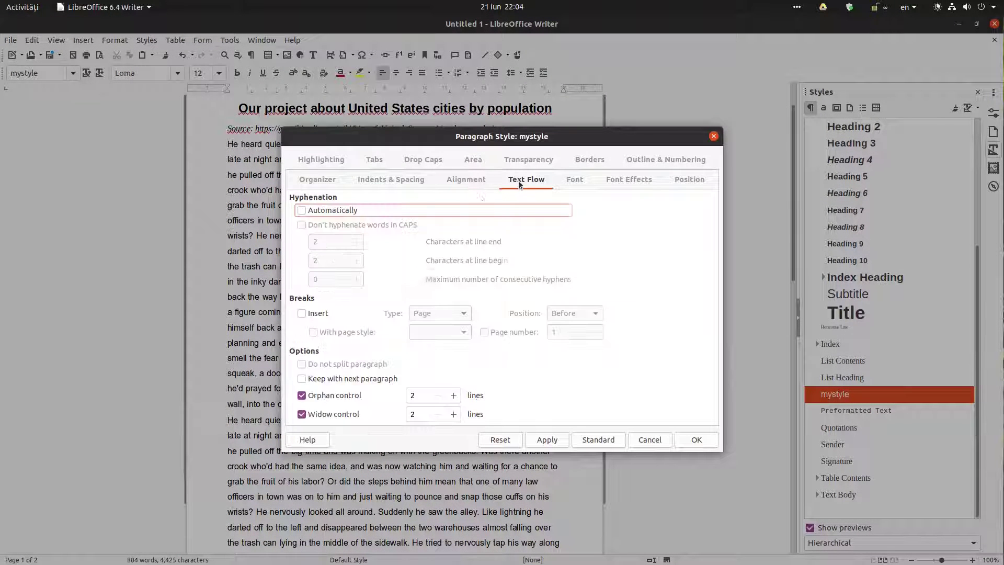
pyautogui.click(473, 183)
pyautogui.click(321, 249)
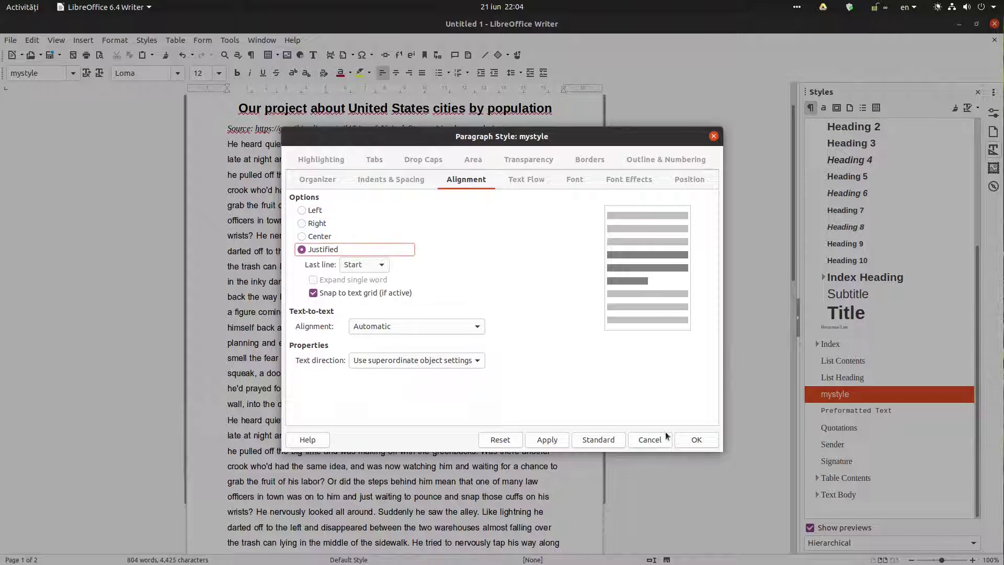
pyautogui.click(688, 437)
# - Remove the end of the first body paragraph, keeping everything up to "in the middle of the sidewalk."
pyautogui.scroll(-10, 425, 259)
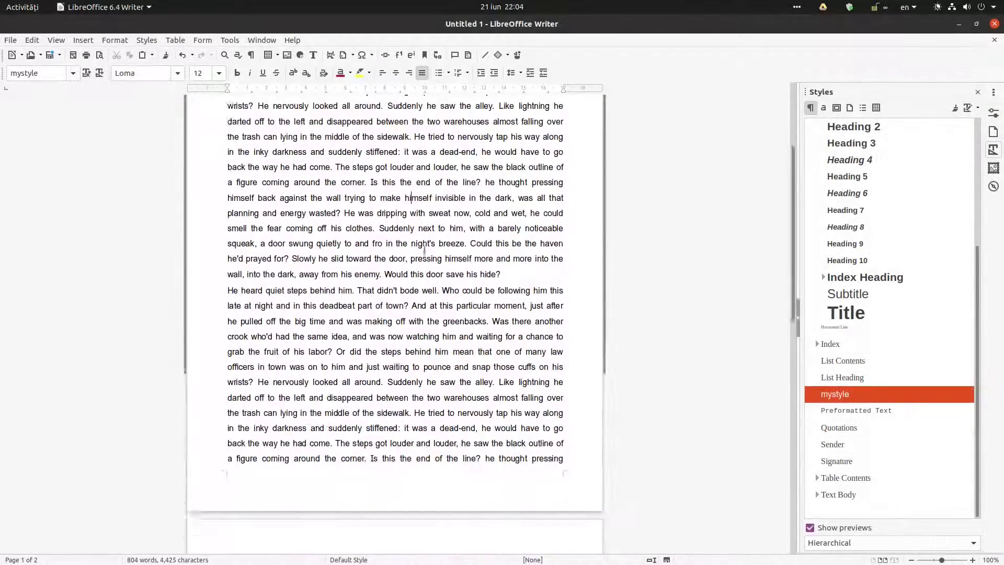
pyautogui.scroll(-4, 426, 259)
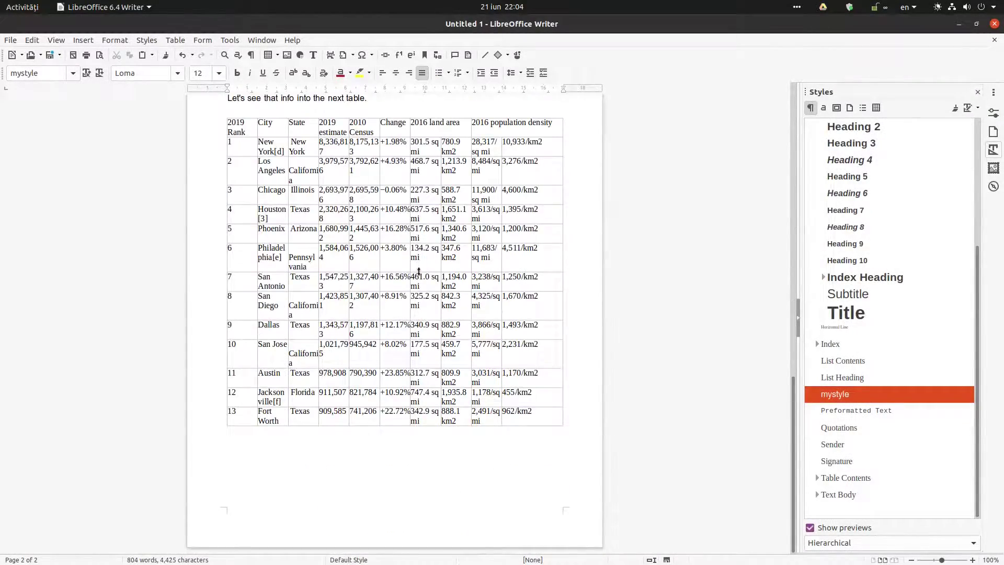
pyautogui.scroll(4, 418, 273)
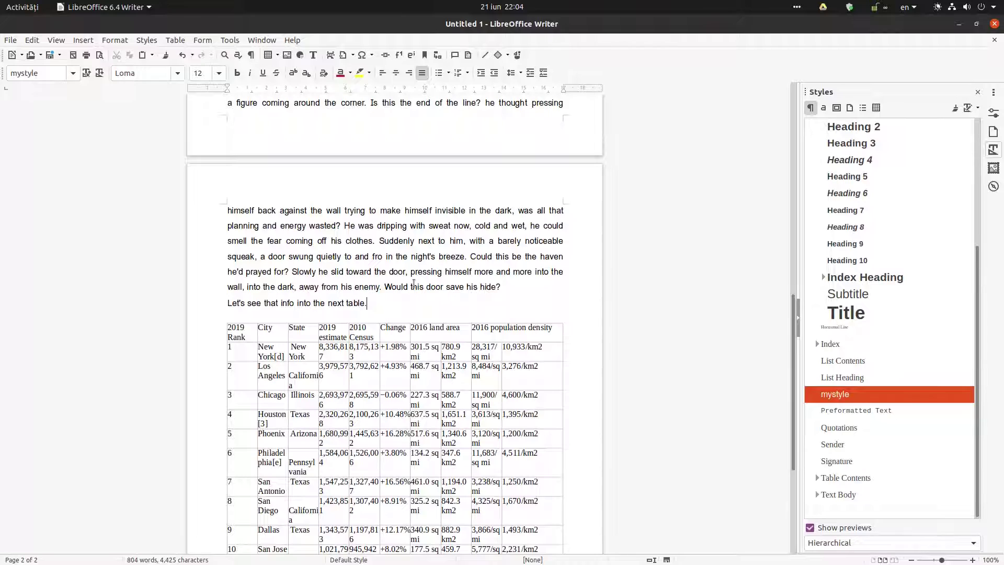
pyautogui.scroll(-5, 373, 281)
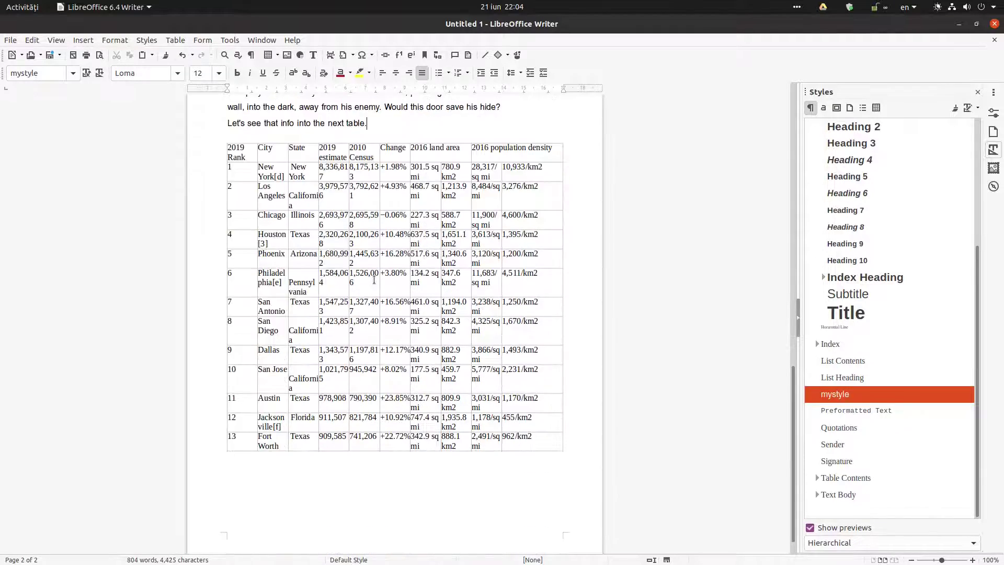
pyautogui.scroll(14, 374, 280)
pyautogui.moveTo(525, 233); pyautogui.dragTo(414, 315)
pyautogui.hotkey('ctrl', 'x')
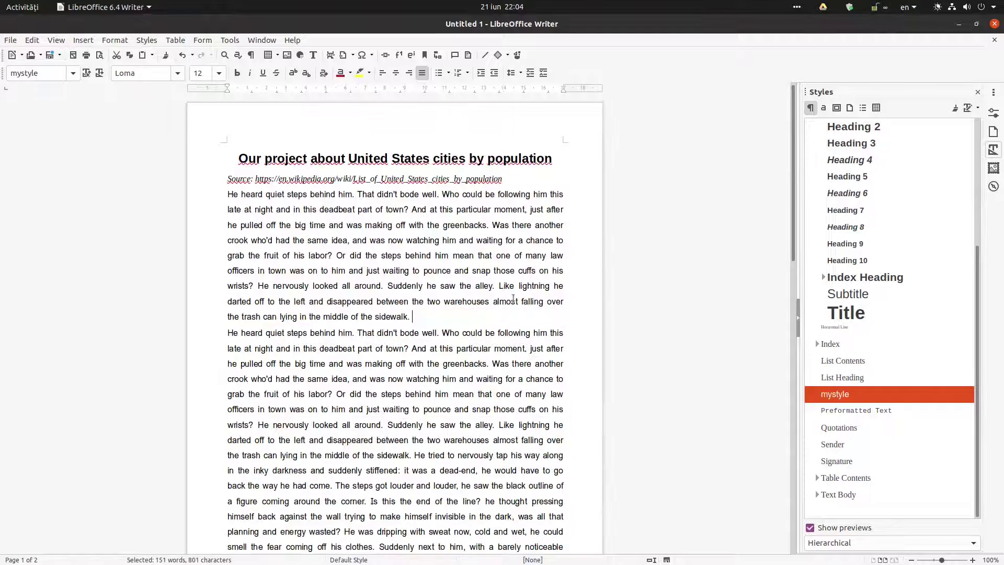
# - Shorten the first body paragraph further by cutting the text after "He nervously looked all around. S"
pyautogui.scroll(-10, 458, 227)
pyautogui.scroll(6, 454, 276)
pyautogui.scroll(2, 452, 279)
pyautogui.moveTo(450, 181); pyautogui.dragTo(381, 153)
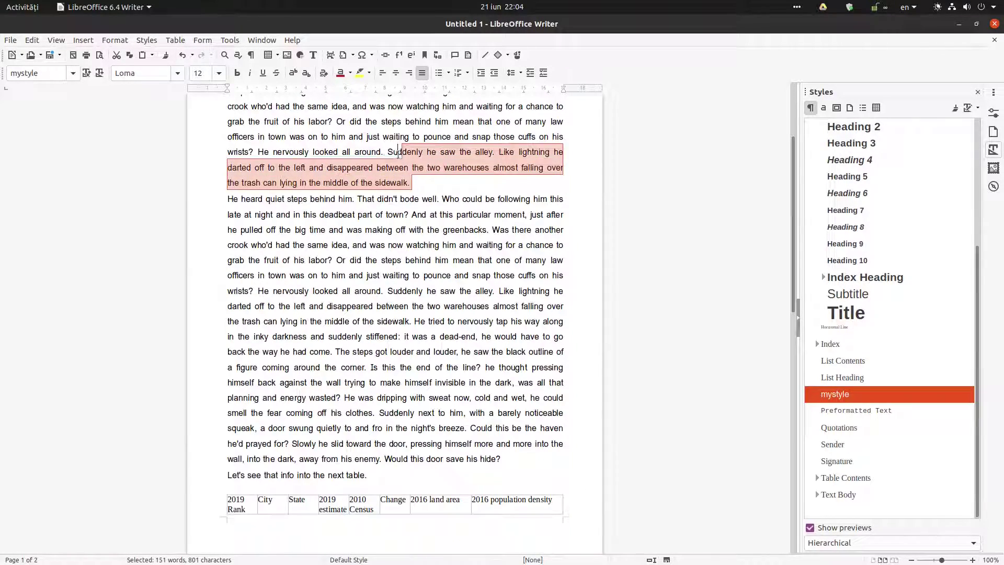
pyautogui.hotkey('ctrl', 'x')
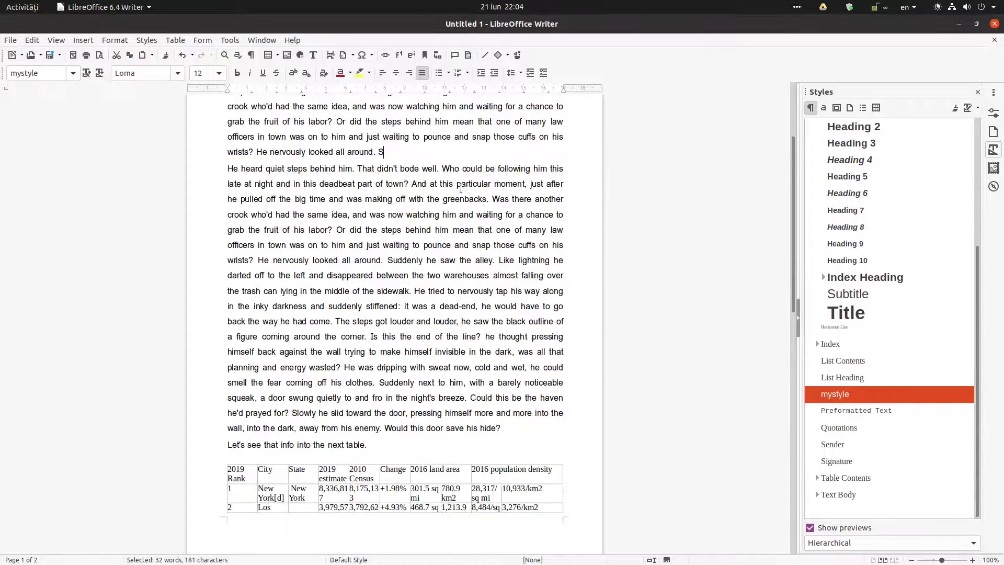
# - Delete the leftover "S" ending the first paragraph and remove the second paragraph's ending from "Suddenly next to him" onward
pyautogui.scroll(-17, 575, 409)
pyautogui.scroll(7, 574, 409)
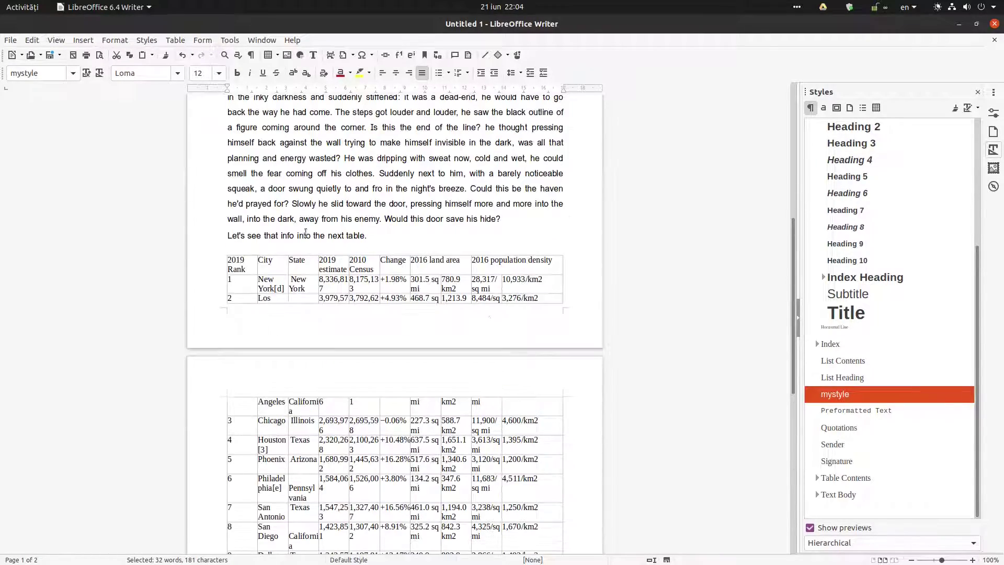
pyautogui.scroll(-7, 334, 259)
pyautogui.scroll(-7, 336, 265)
pyautogui.scroll(20, 336, 290)
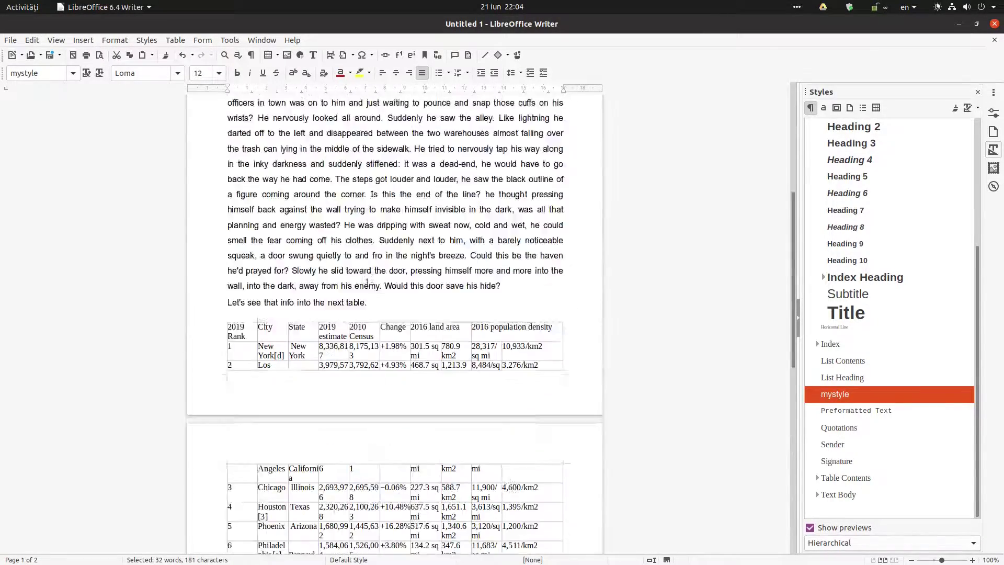
pyautogui.write('S')
pyautogui.press('BackSpace')
pyautogui.scroll(-6, 428, 252)
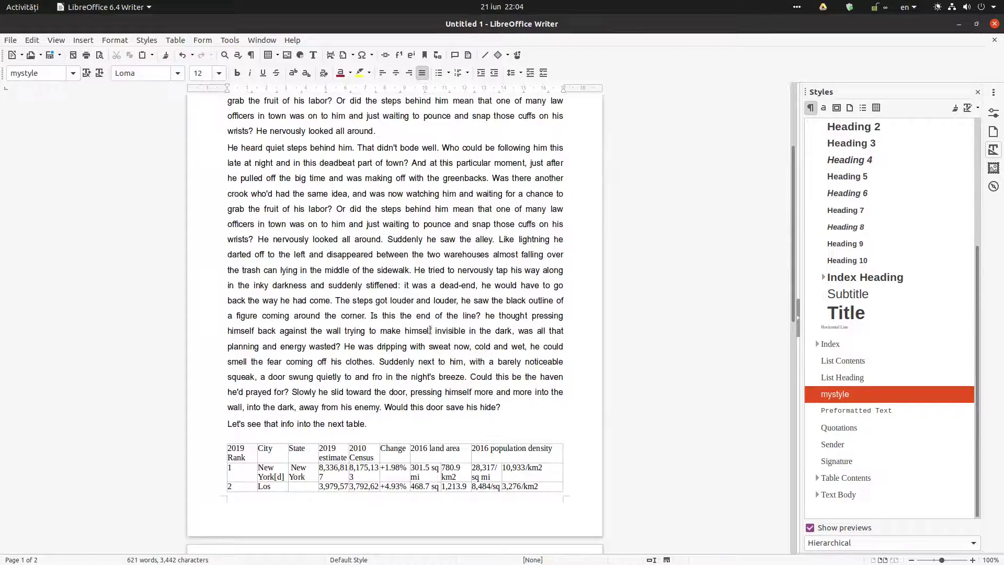
pyautogui.moveTo(506, 407); pyautogui.dragTo(379, 362)
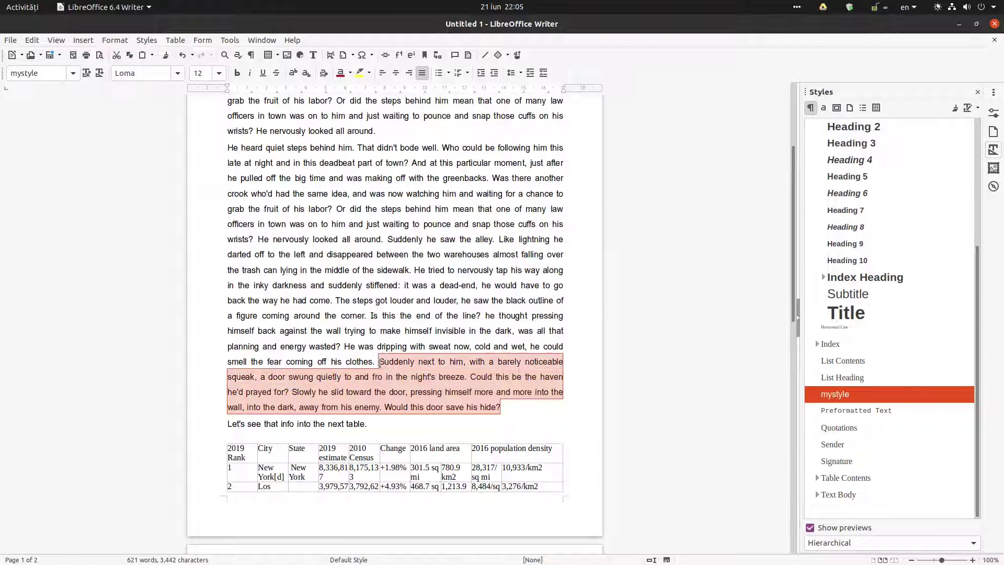
# - Insert the dummy text below the table using the dt AutoText shortcut
pyautogui.scroll(-15, 407, 354)
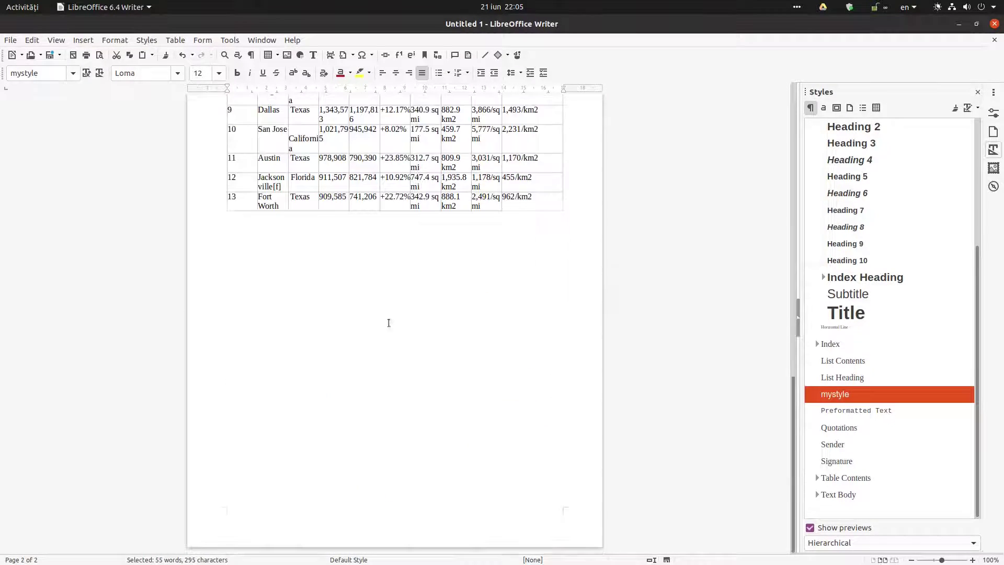
pyautogui.click(417, 273)
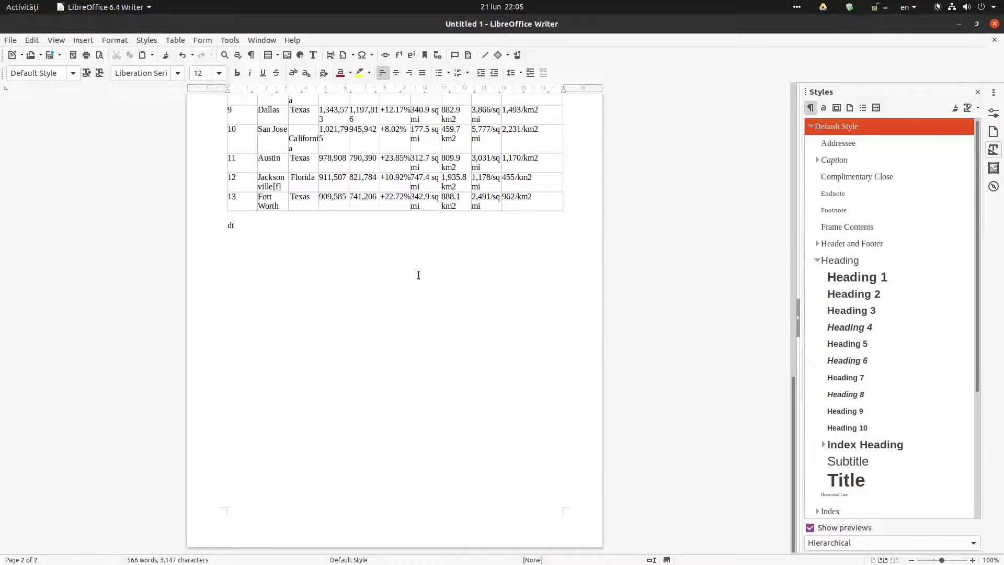
pyautogui.write('dt')
pyautogui.press('F3')
# - Insert a second copy of the dt dummy text and delete that extra paragraph again
pyautogui.write('dt')
pyautogui.press('F3')
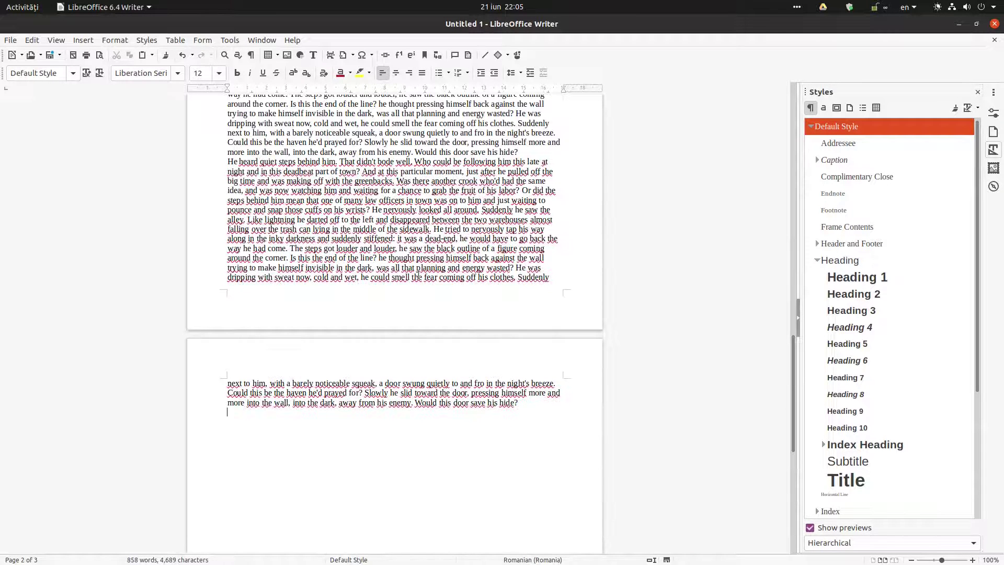
pyautogui.hotkey('shift', 'Up')
pyautogui.hotkey('shift', 'Up')
pyautogui.hotkey('shift', 'Up')
pyautogui.hotkey('shift', 'Up')
pyautogui.hotkey('shift', 'Up')
pyautogui.hotkey('shift', 'Up')
pyautogui.hotkey('shift', 'Up')
pyautogui.hotkey('shift', 'Up')
pyautogui.hotkey('shift', 'Up')
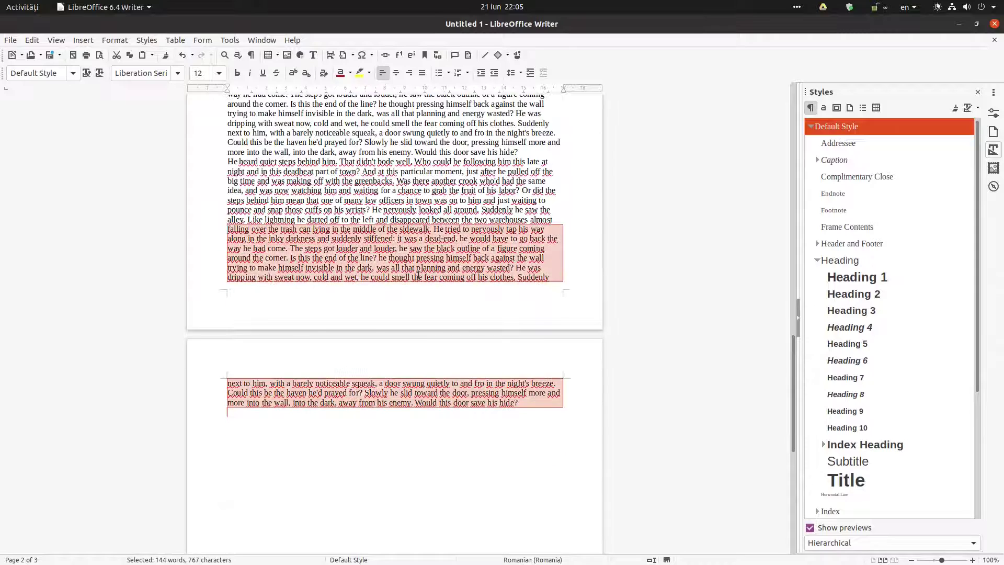
pyautogui.press('Delete')
pyautogui.scroll(3, 422, 303)
pyautogui.scroll(-3, 425, 324)
pyautogui.moveTo(552, 437); pyautogui.dragTo(144, 372)
pyautogui.press('Delete')
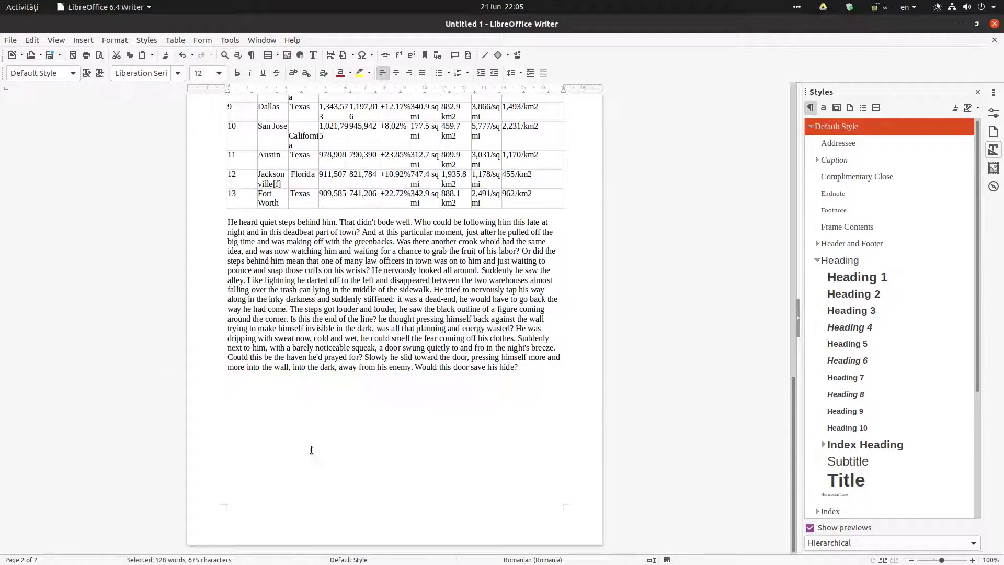
# - Apply the mystyle paragraph style to the dummy text paragraph below the table
pyautogui.moveTo(539, 371); pyautogui.dragTo(210, 222)
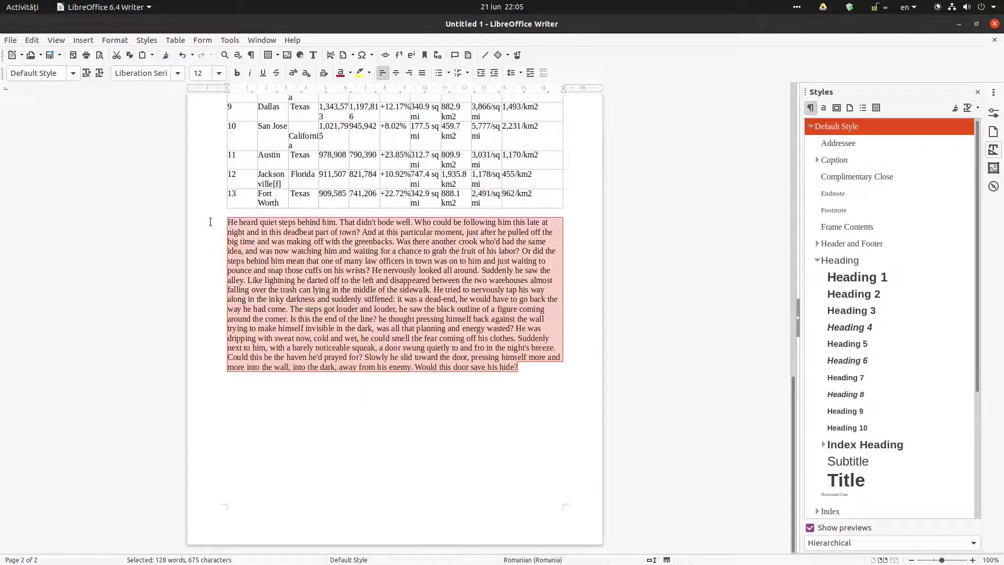
pyautogui.scroll(-5, 868, 418)
pyautogui.doubleClick(836, 393)
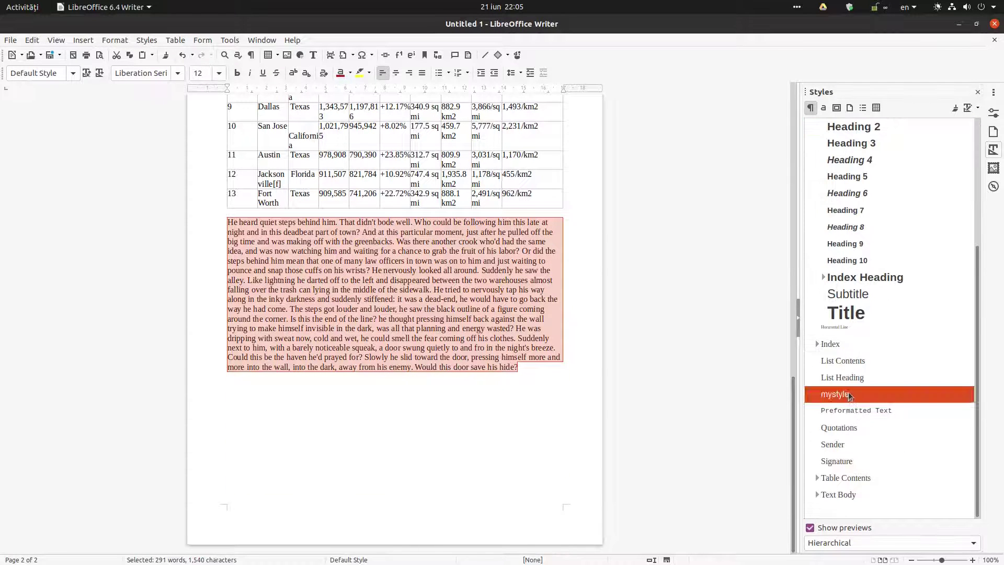
pyautogui.click(325, 336)
# - Close the Styles sidebar and zoom the document out to 80% to view both pages side by side
pyautogui.scroll(10, 347, 330)
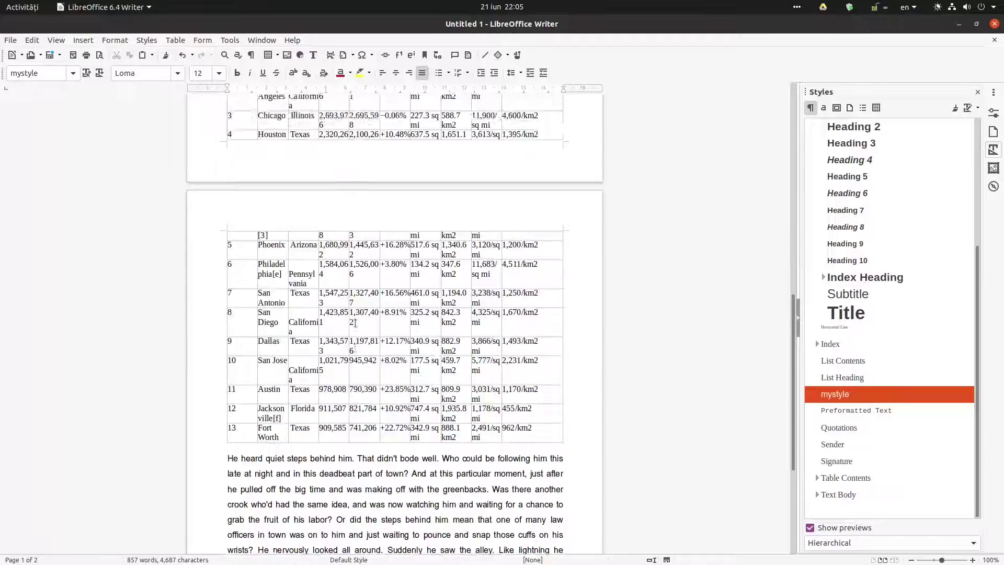
pyautogui.scroll(1, 382, 297)
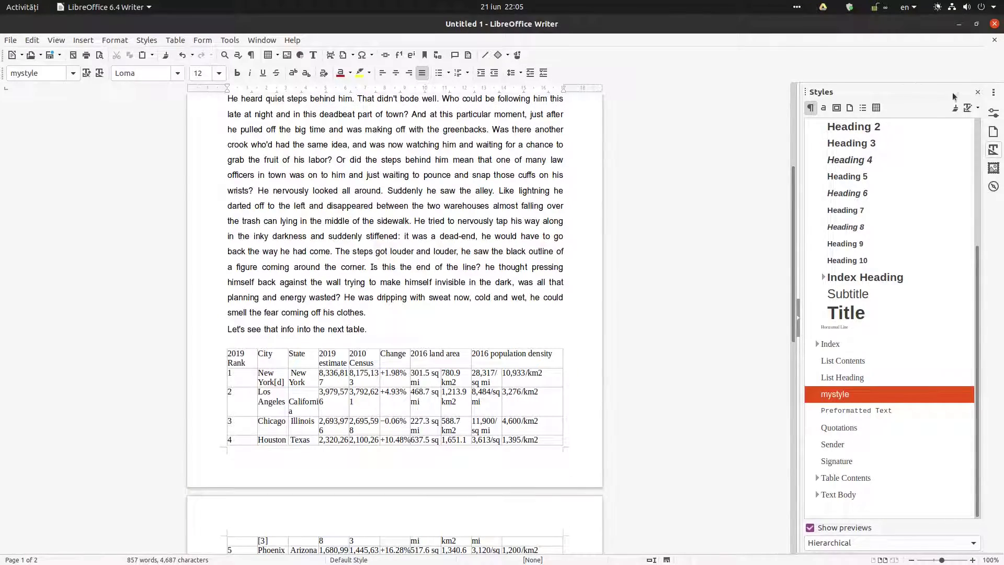
pyautogui.click(978, 92)
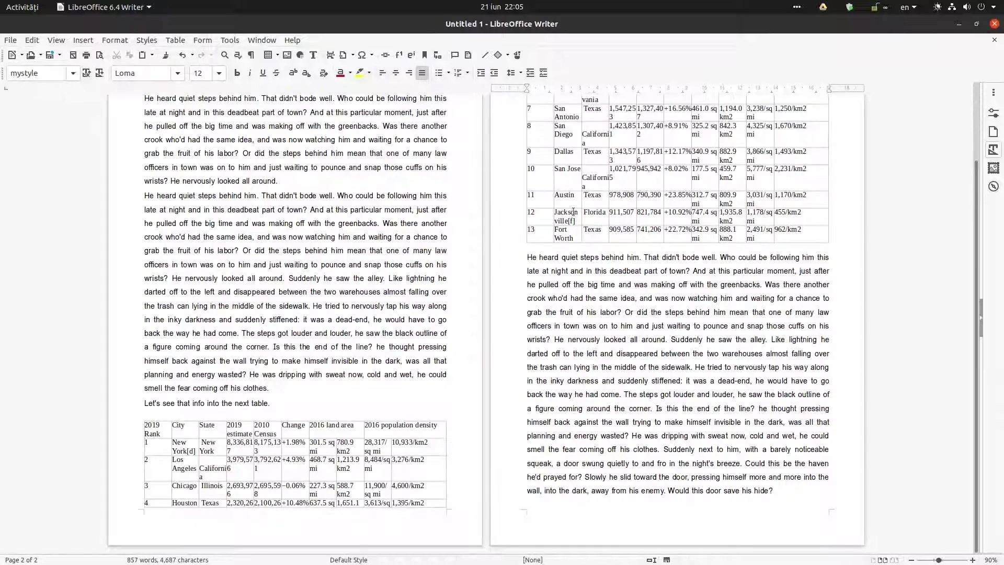
pyautogui.keyDown('ctrl'); pyautogui.scroll(-1, 574, 212); pyautogui.keyUp('ctrl')
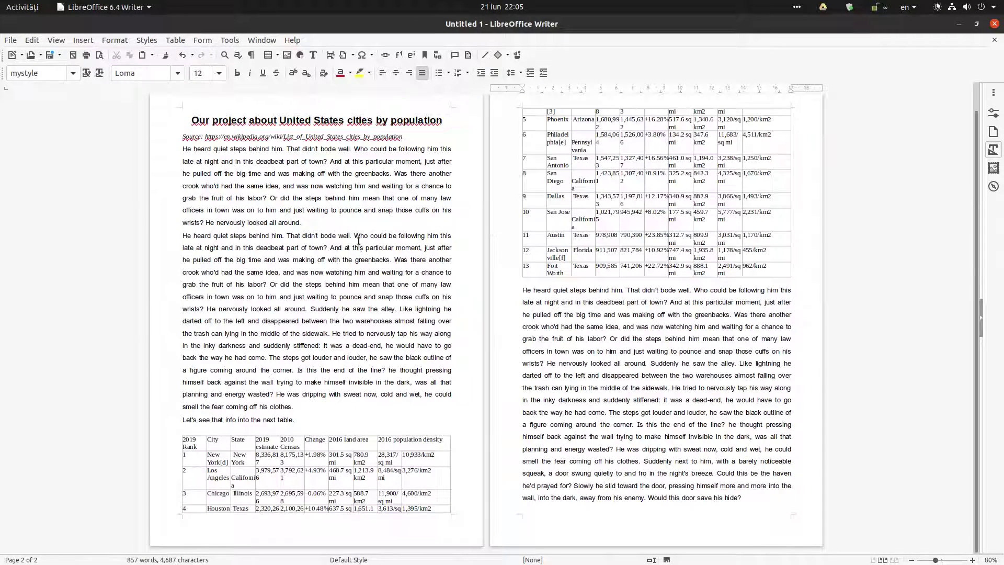
# - Apply the Box List Blue AutoFormat style to the whole cities table and undo it again
pyautogui.click(332, 388)
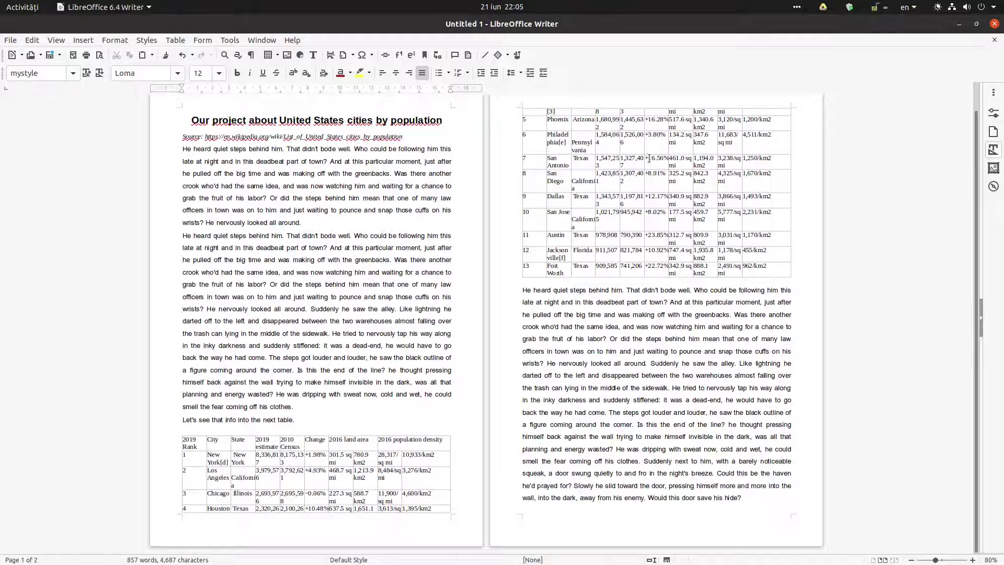
pyautogui.click(679, 287)
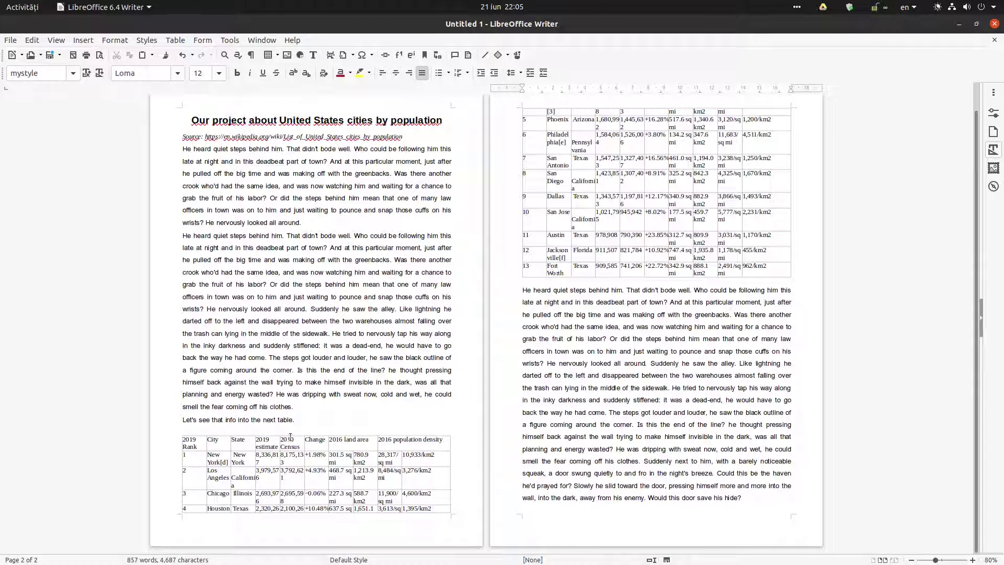
pyautogui.moveTo(194, 443); pyautogui.dragTo(715, 252)
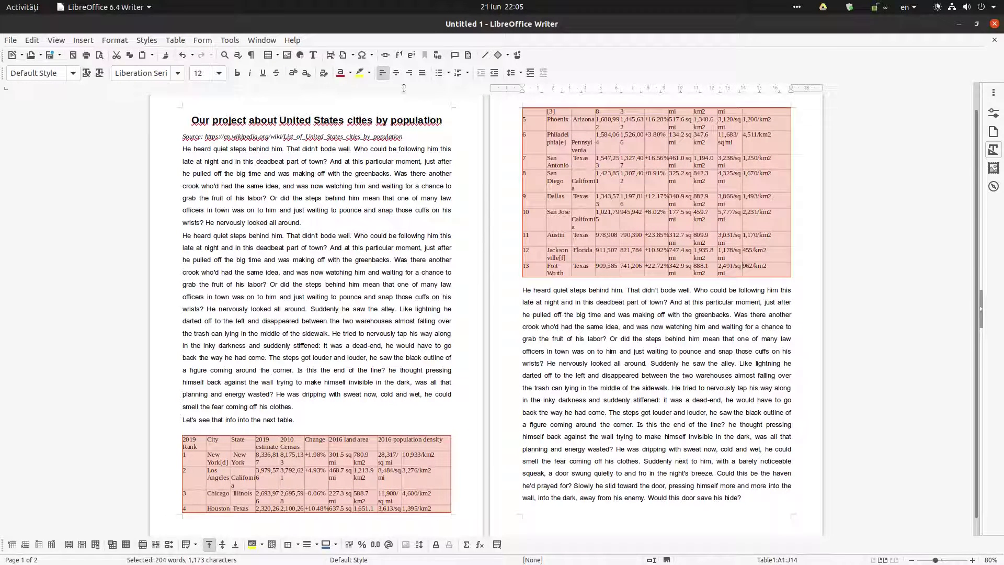
pyautogui.click(230, 40)
pyautogui.moveTo(175, 41)
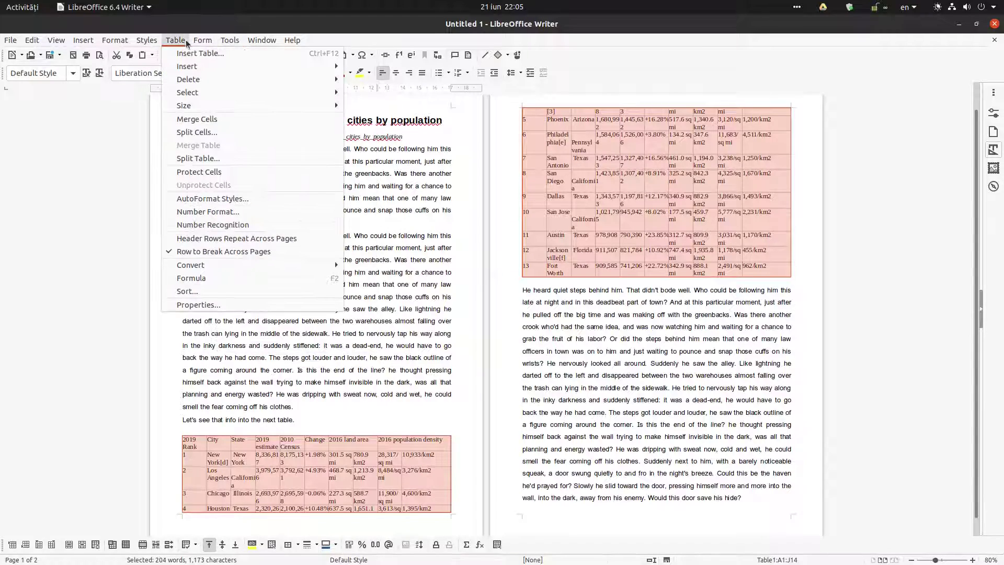
pyautogui.click(225, 196)
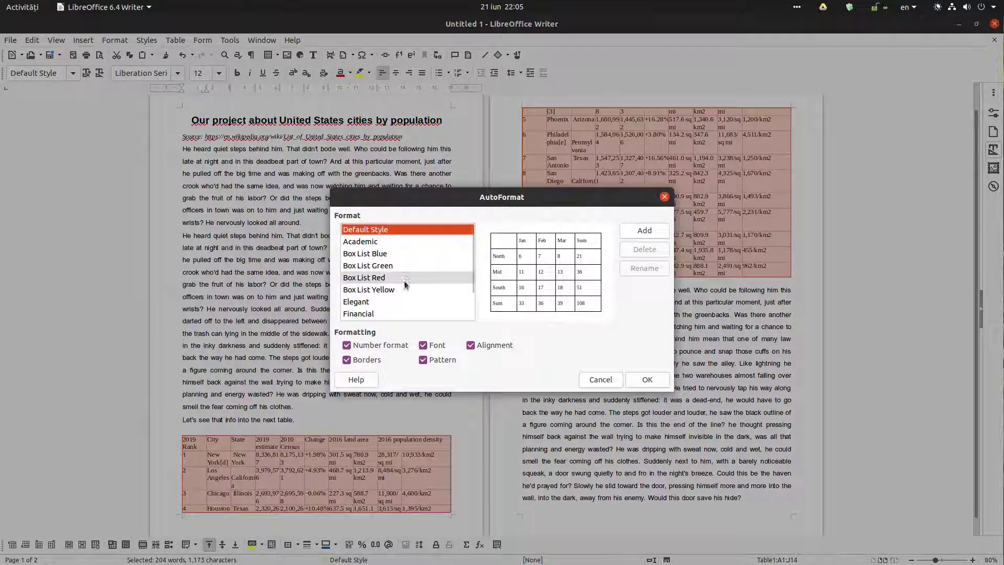
pyautogui.click(403, 262)
pyautogui.click(404, 255)
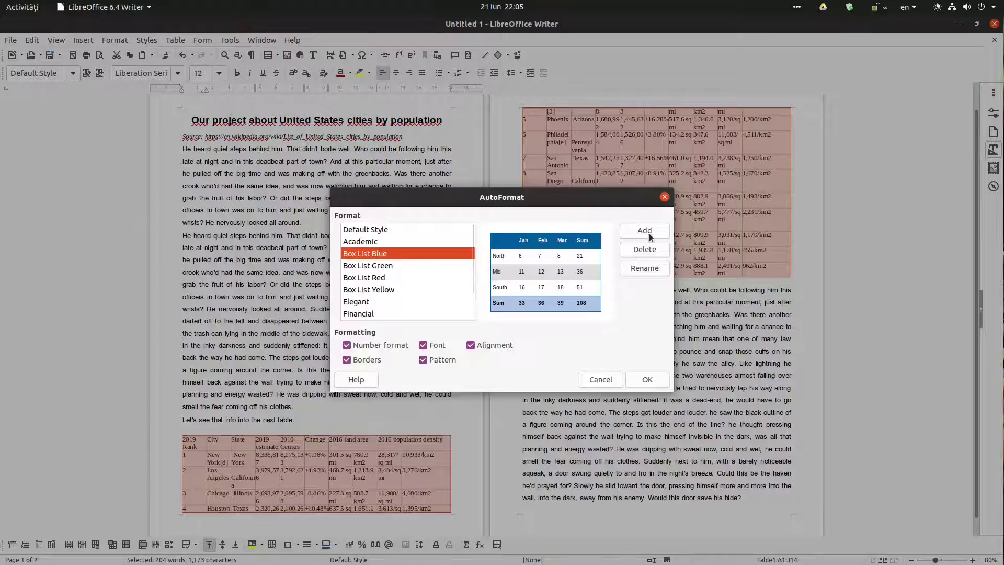
pyautogui.click(647, 381)
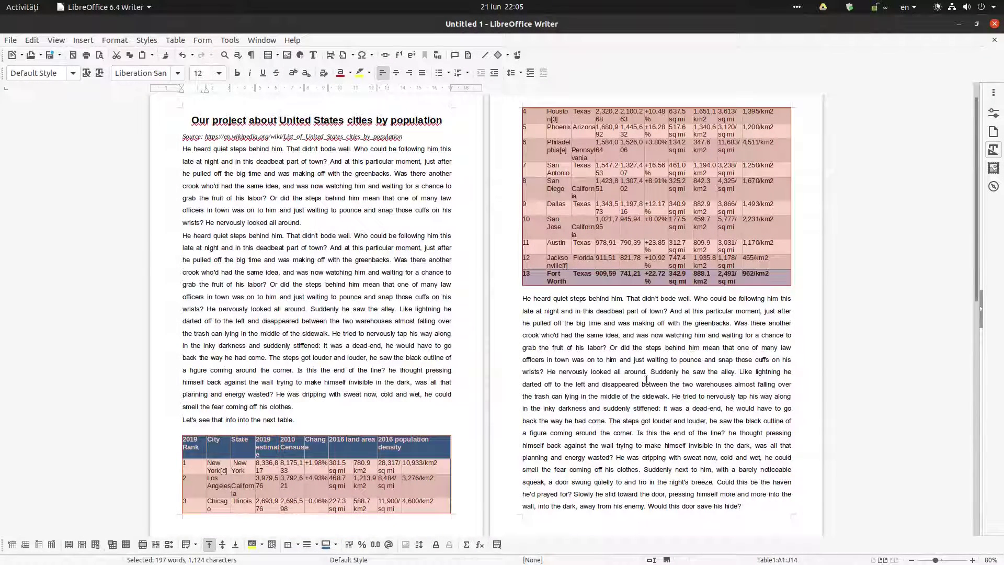
pyautogui.click(647, 379)
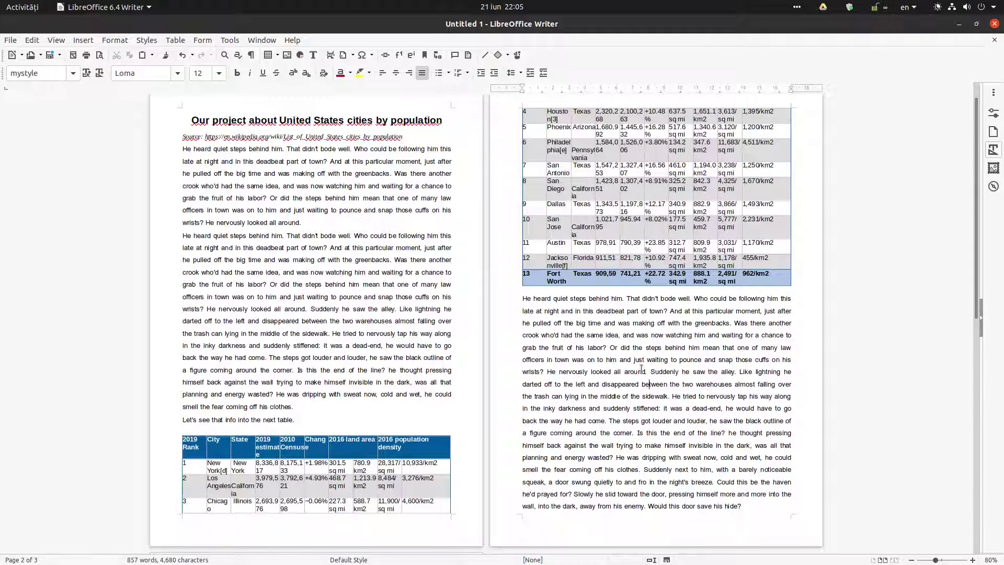
pyautogui.hotkey('ctrl', 'z')
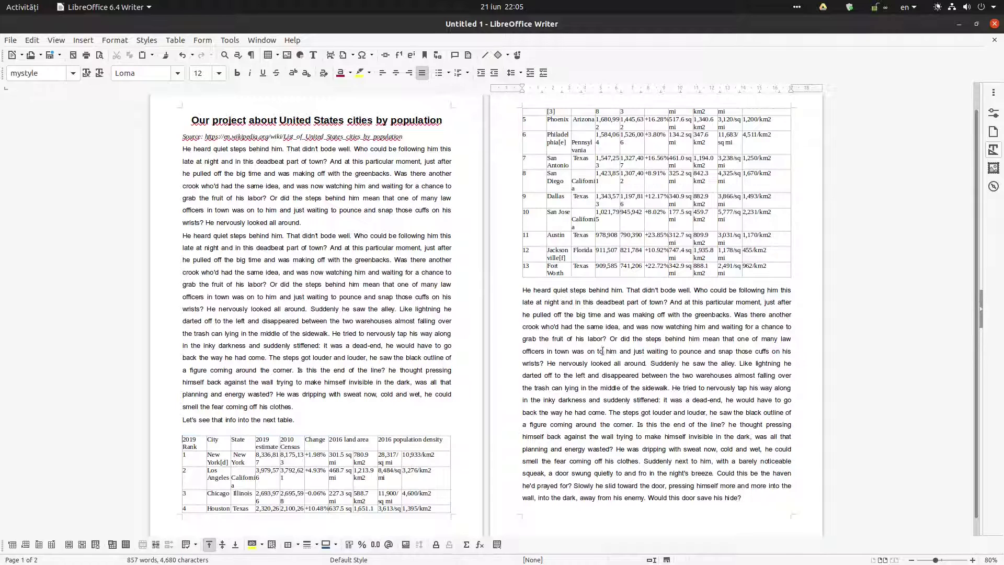
pyautogui.click(435, 297)
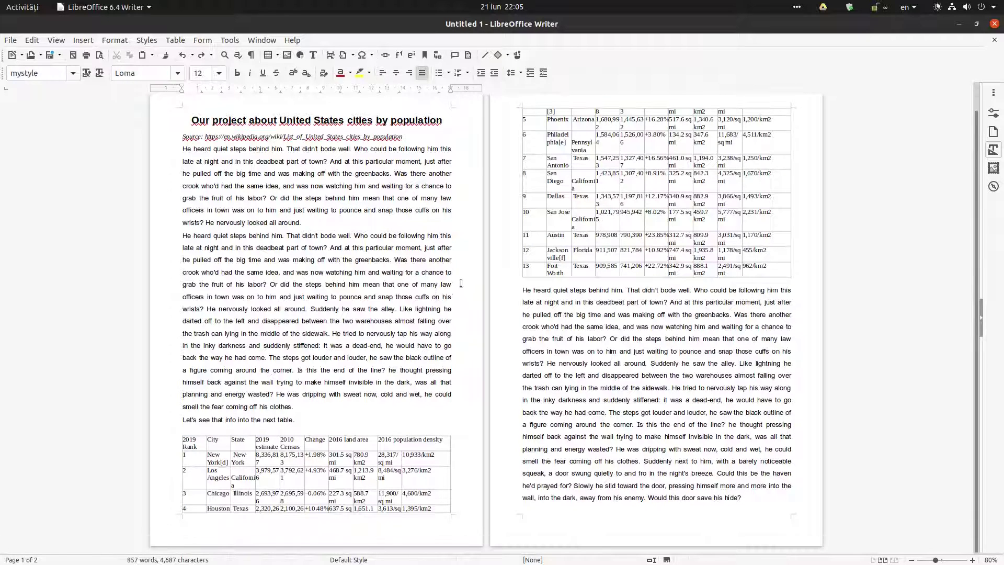
# - Center the contents of all cells in the cities table horizontally and vertically
pyautogui.moveTo(199, 444); pyautogui.dragTo(744, 265)
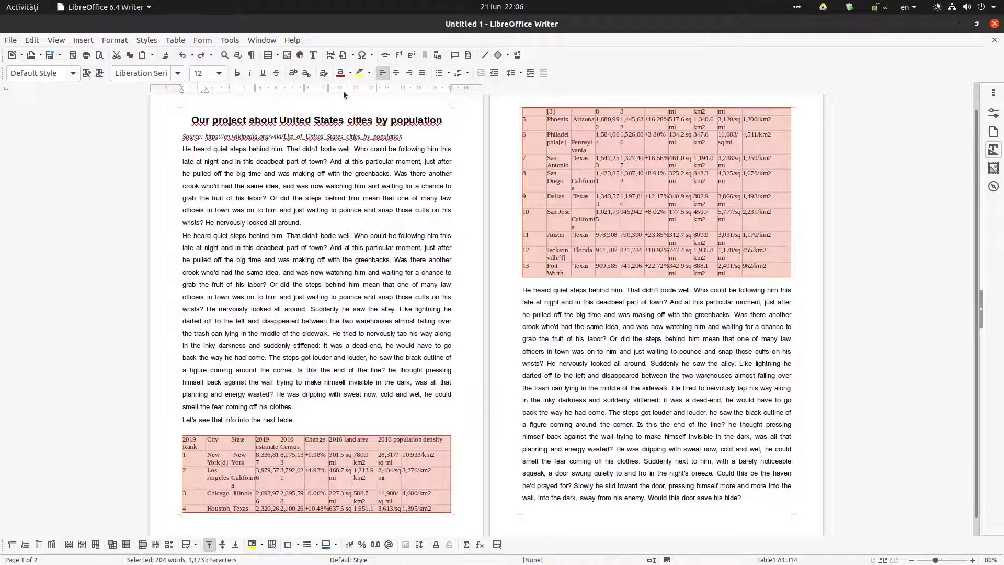
pyautogui.click(413, 77)
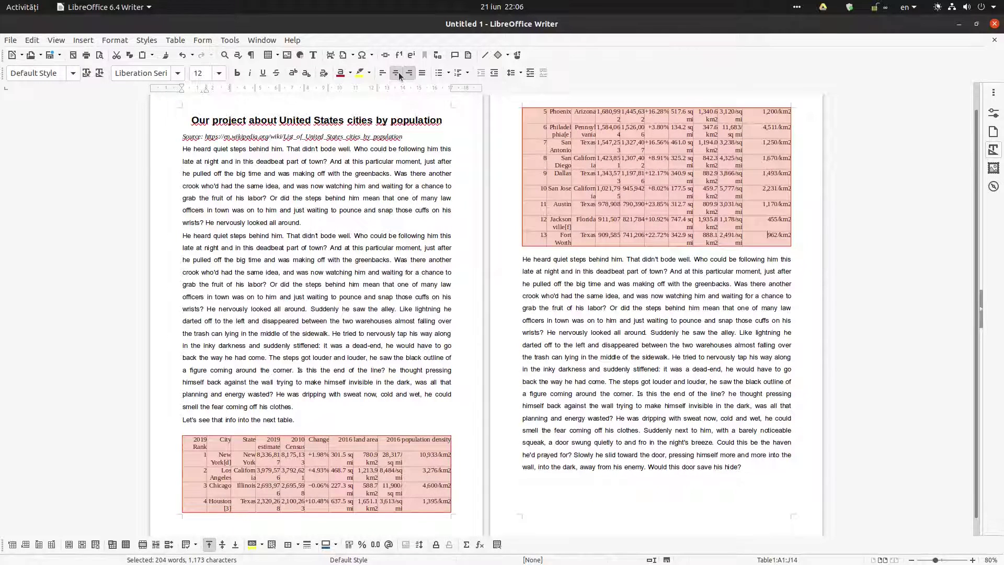
pyautogui.click(400, 76)
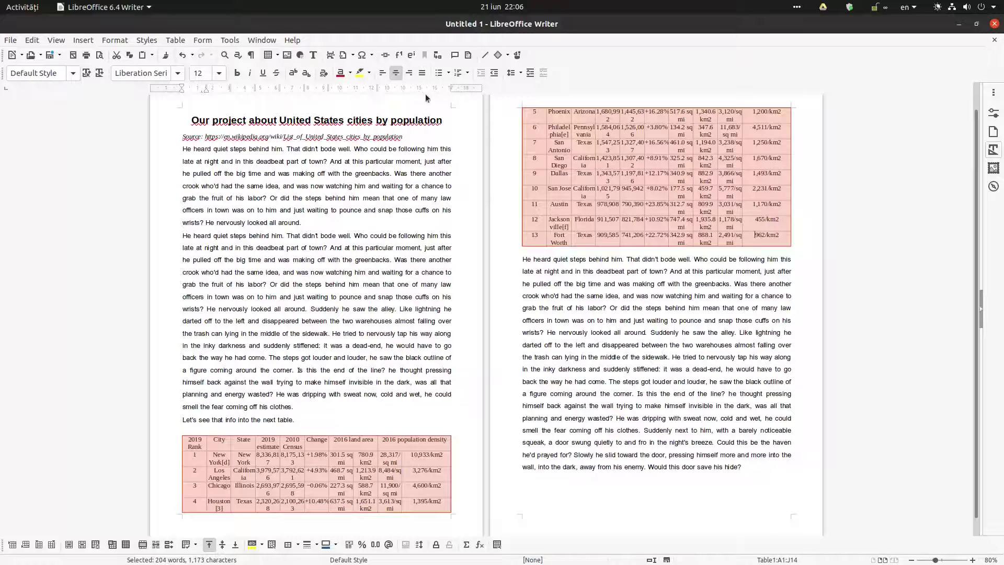
pyautogui.click(994, 117)
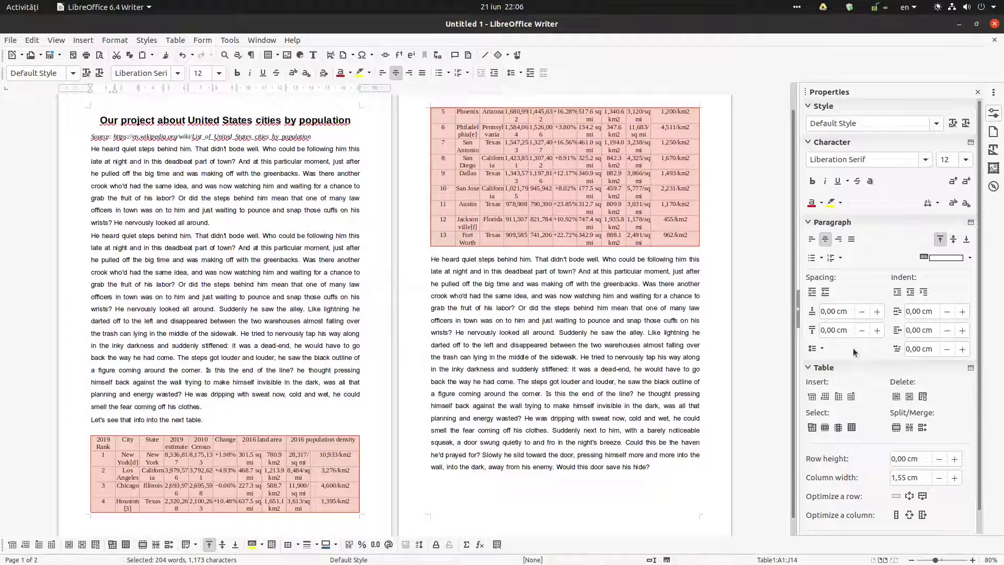
pyautogui.click(954, 240)
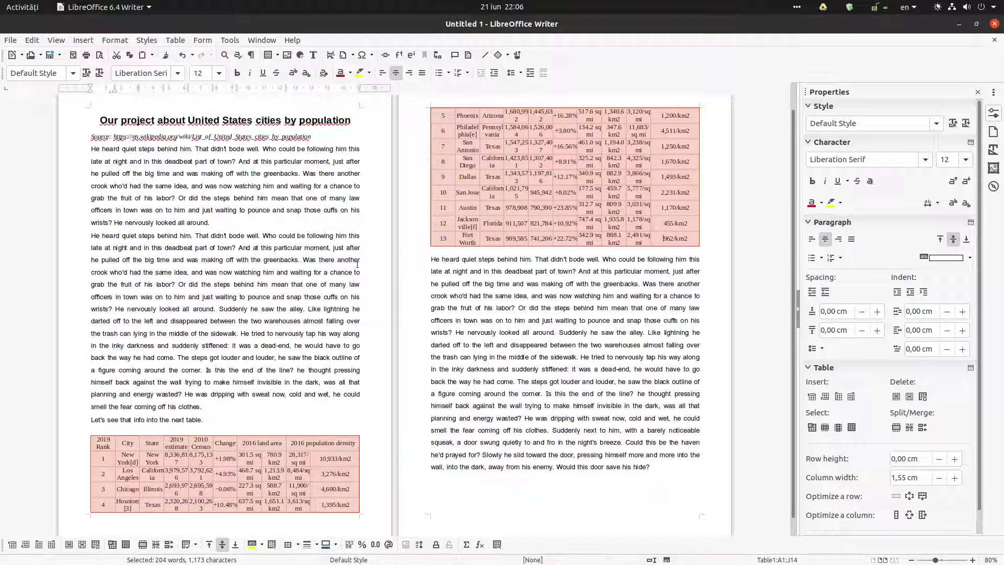
# - Minimize the column widths of the whole cities table
pyautogui.scroll(-1, 348, 272)
pyautogui.click(149, 443)
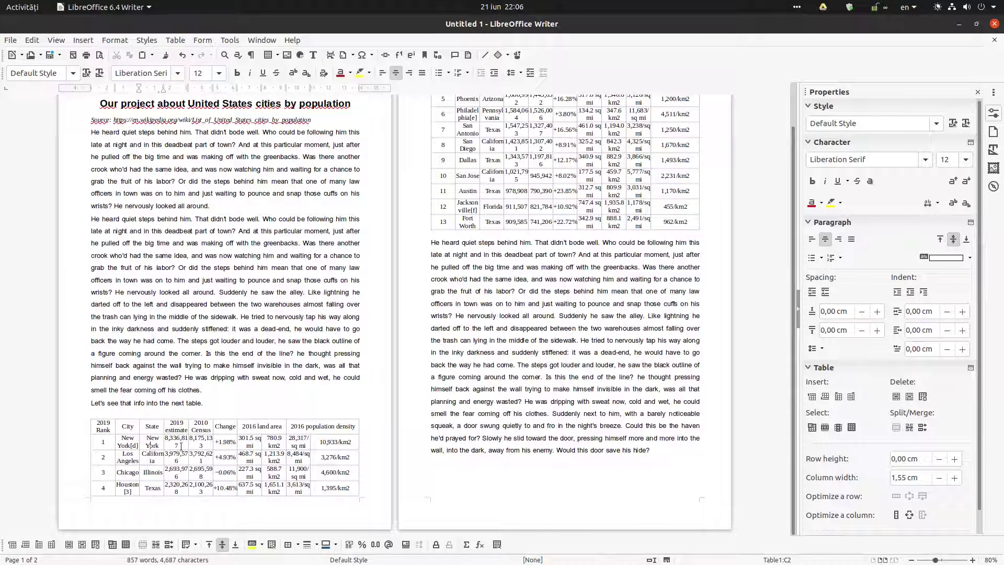
pyautogui.moveTo(107, 421); pyautogui.dragTo(686, 218)
pyautogui.rightClick(686, 218)
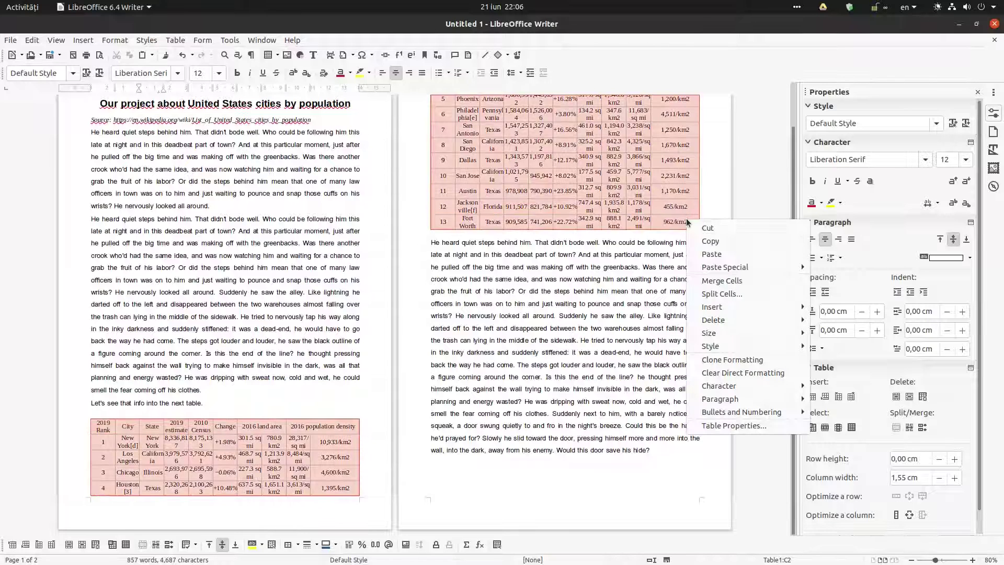
pyautogui.moveTo(743, 334)
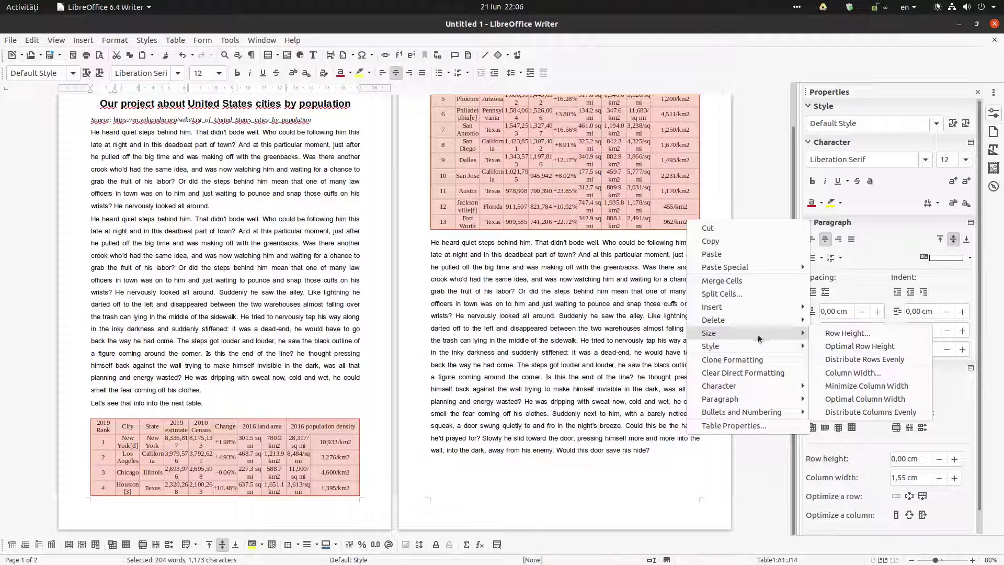
pyautogui.click(853, 385)
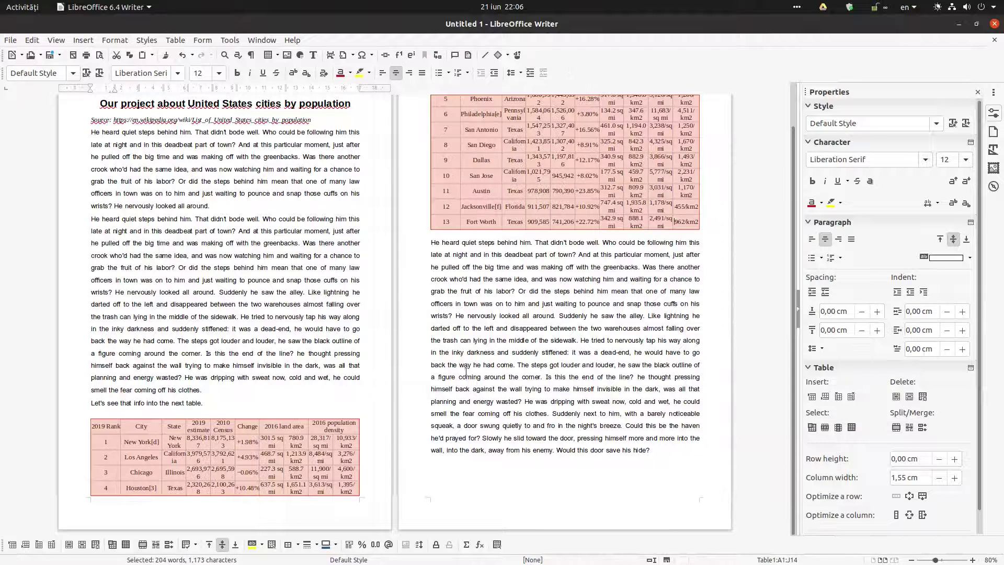
pyautogui.click(253, 383)
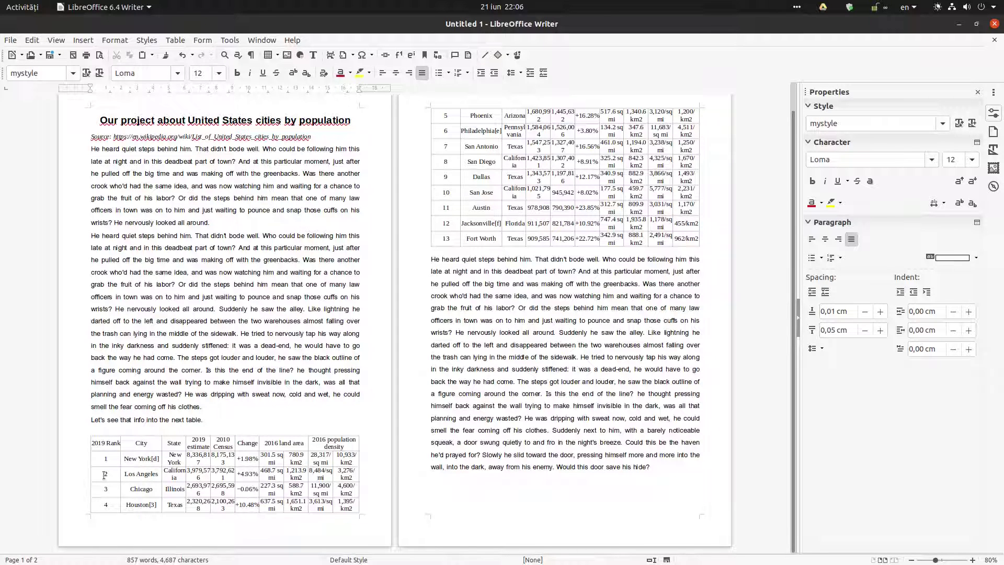
# - Apply the optimal column width to all columns of the cities table
pyautogui.moveTo(100, 446)
pyautogui.mouseDown()
pyautogui.moveTo(324, 486)
pyautogui.moveTo(648, 198)
pyautogui.moveTo(683, 232)
pyautogui.mouseUp()
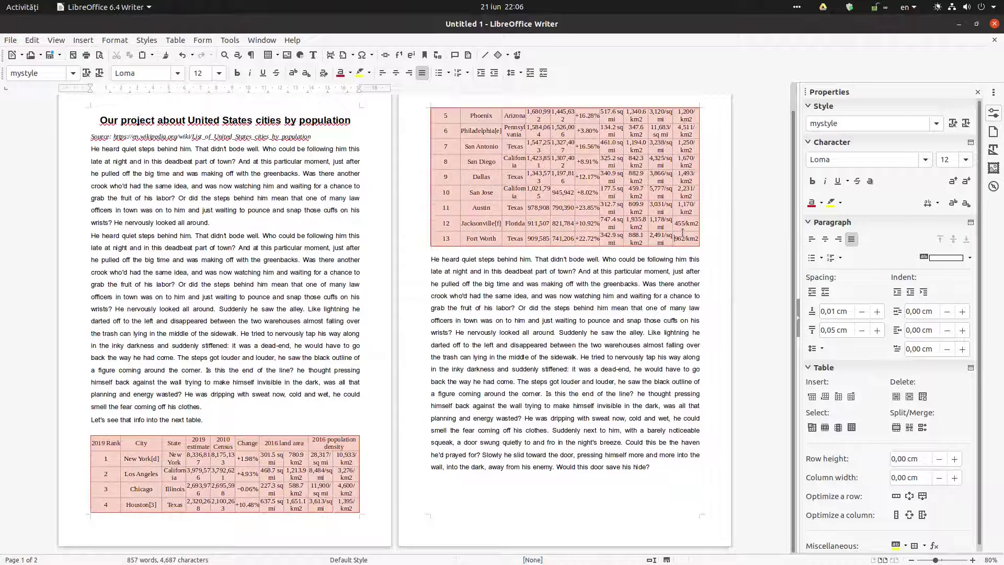
pyautogui.rightClick(682, 236)
pyautogui.moveTo(725, 338)
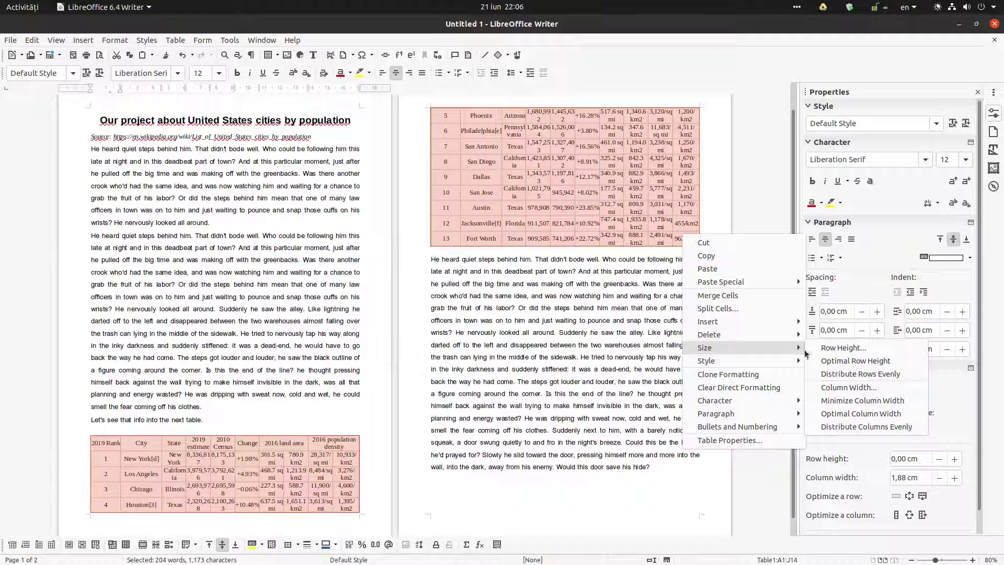
pyautogui.click(849, 414)
pyautogui.click(220, 370)
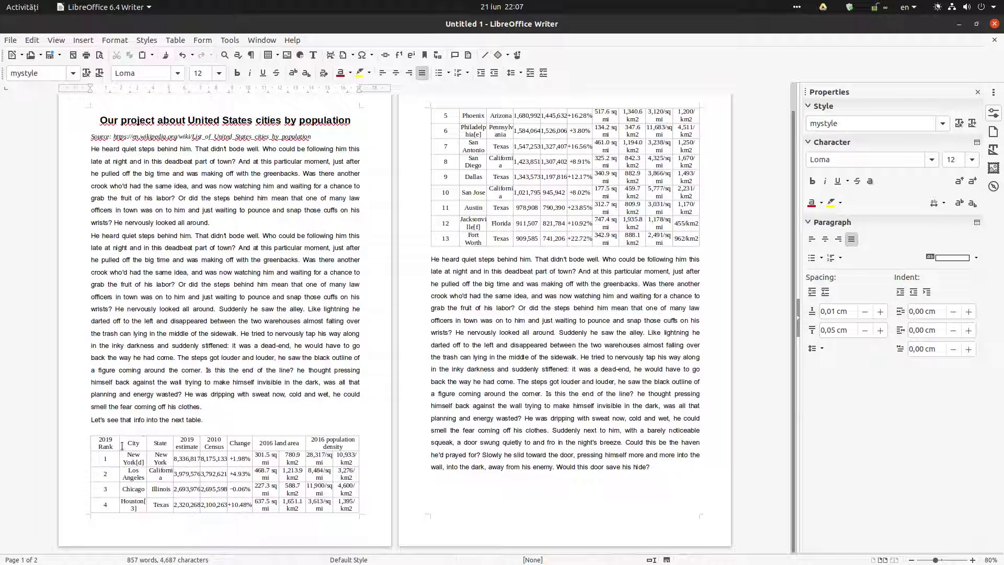
# - Narrow the 2019 Rank column and widen the City column to about 2.41 cm by moving its borders
pyautogui.moveTo(119, 444); pyautogui.dragTo(150, 443)
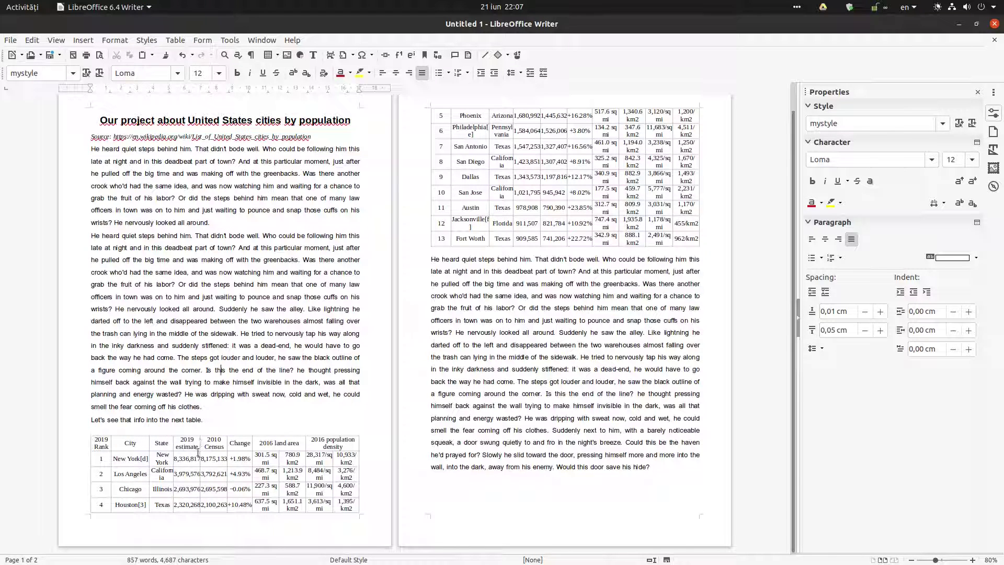
pyautogui.click(318, 456)
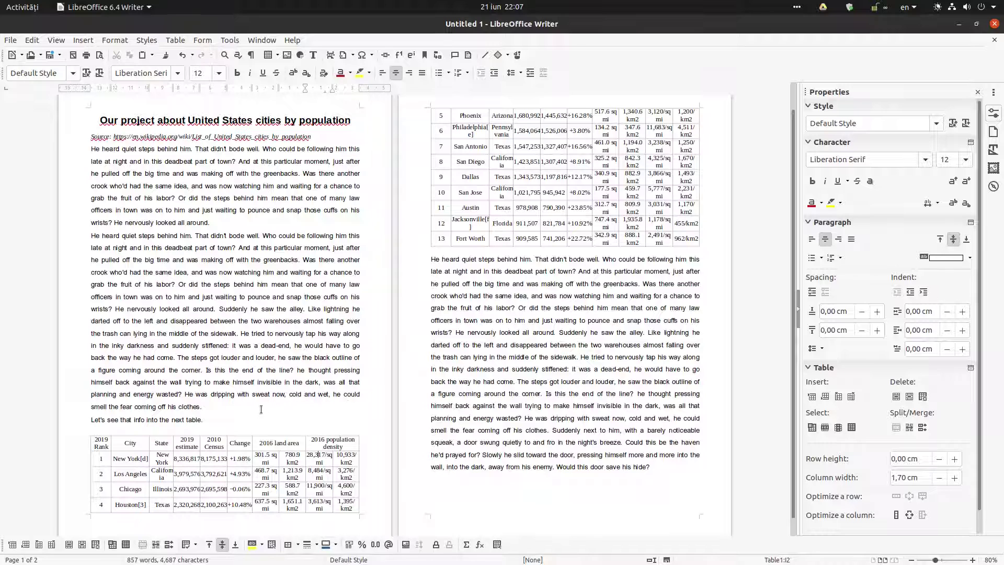
# - Delete the footnote markers [f] and [e] after Jacksonville and Philadelphia in the City column
pyautogui.scroll(-1, 261, 409)
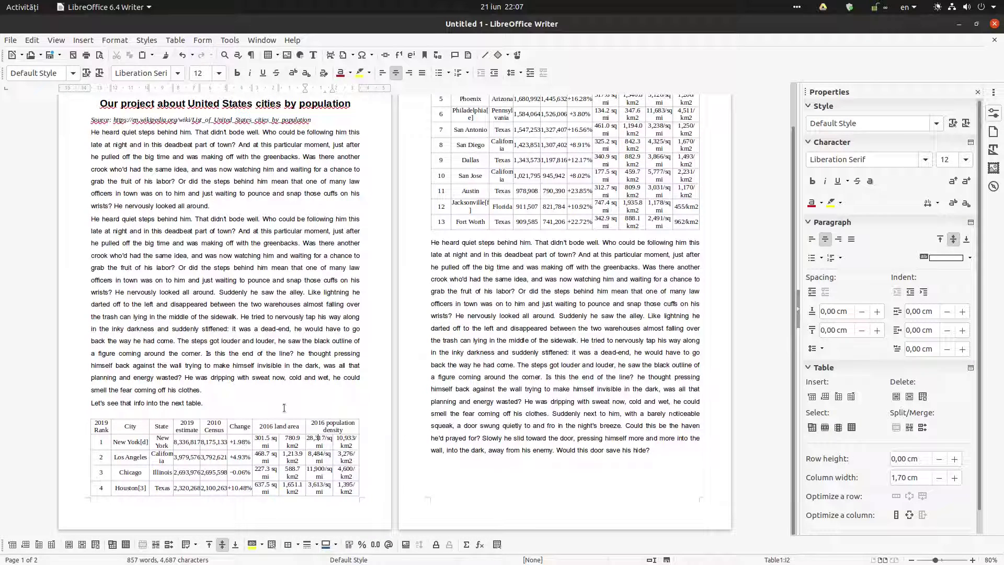
pyautogui.scroll(3, 301, 455)
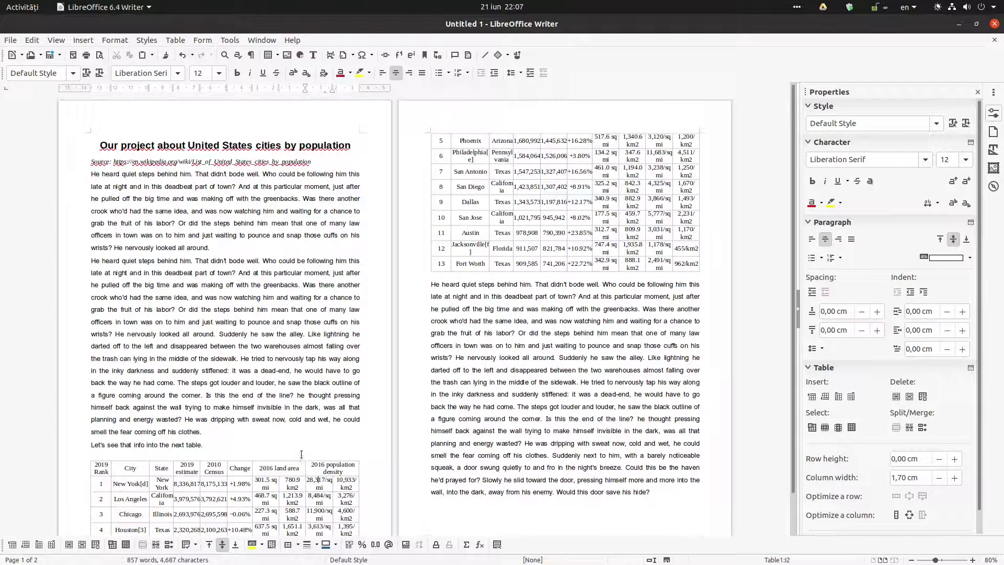
pyautogui.click(480, 250)
pyautogui.press('BackSpace')
pyautogui.press('BackSpace')
pyautogui.press('BackSpace')
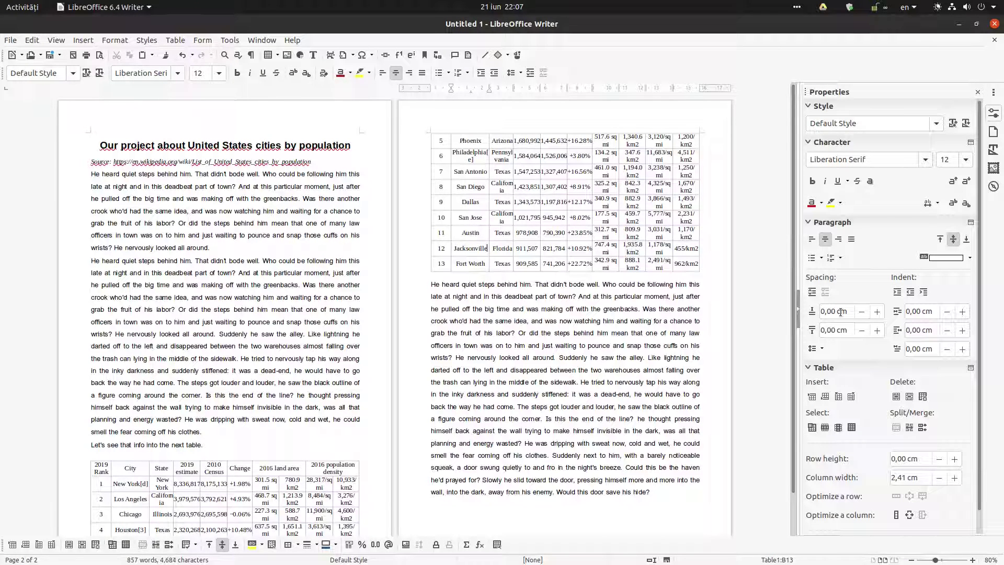
pyautogui.click(474, 161)
pyautogui.press('BackSpace')
pyautogui.press('BackSpace')
pyautogui.press('BackSpace')
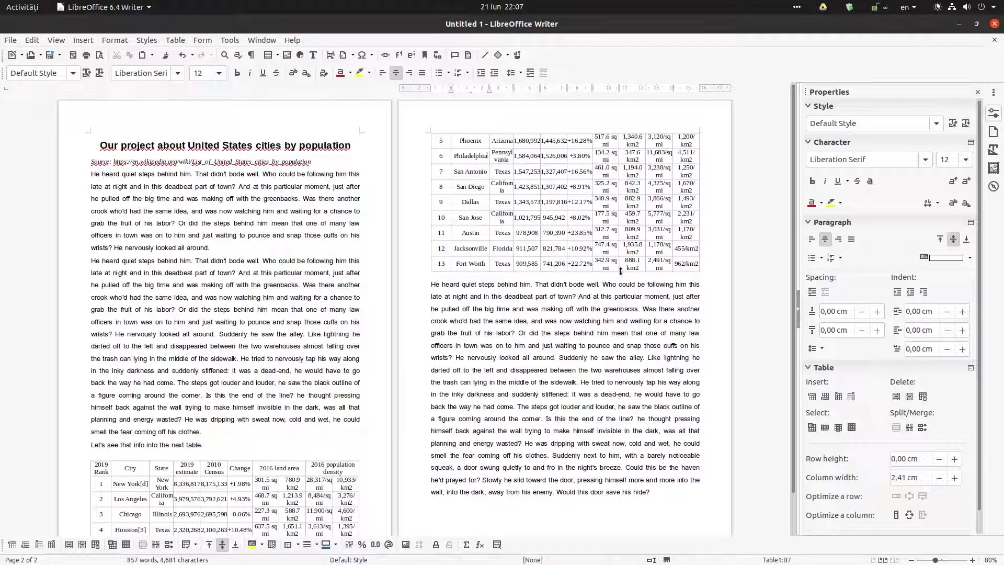
# - Try font size 10 on the whole cities table and settle on size 11 for its text
pyautogui.click(558, 263)
pyautogui.moveTo(697, 264); pyautogui.dragTo(100, 469)
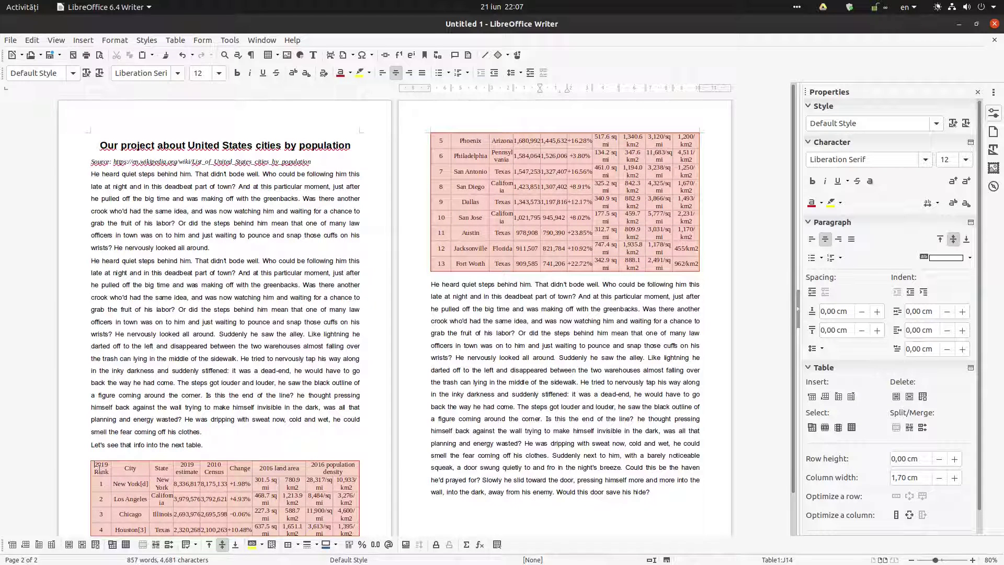
pyautogui.click(214, 76)
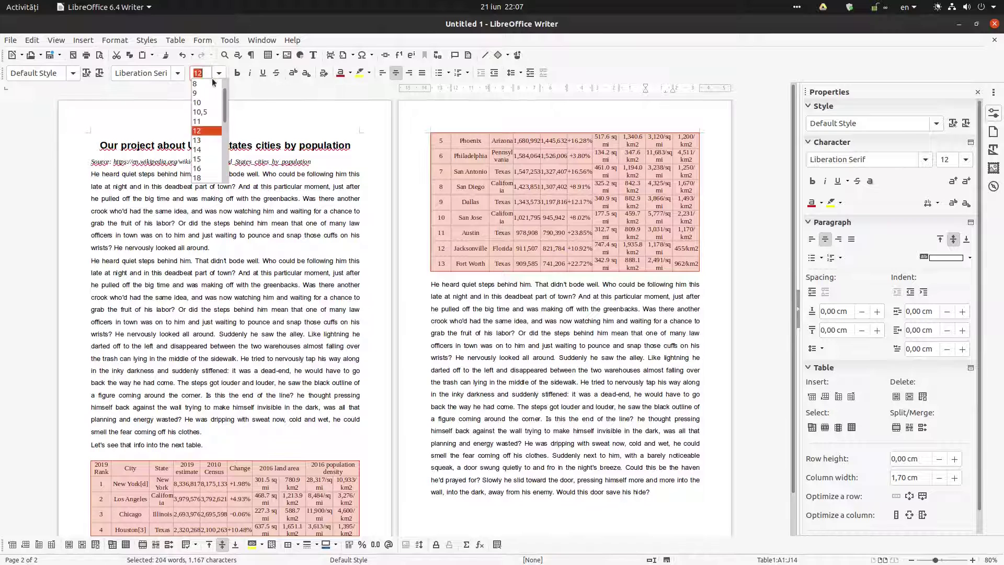
pyautogui.click(206, 102)
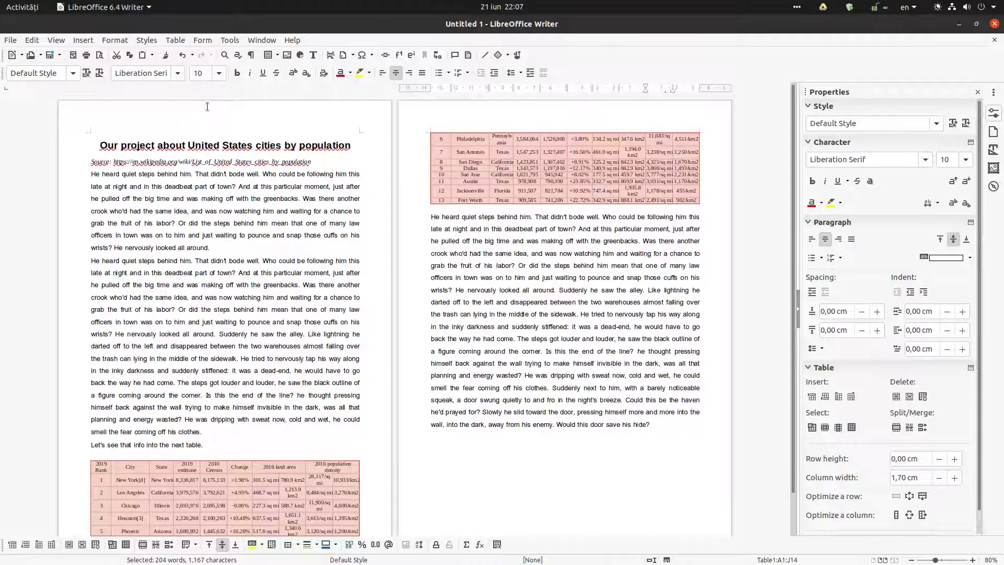
pyautogui.click(218, 73)
pyautogui.click(207, 126)
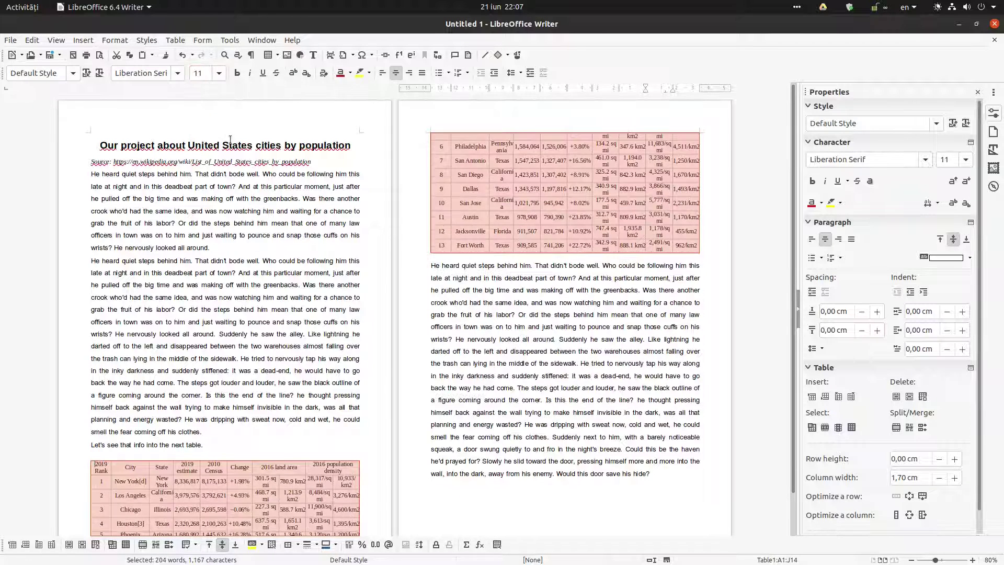
pyautogui.click(269, 223)
# - Zoom the document in to 120% and view the table rows on the second page
pyautogui.scroll(-1, 399, 403)
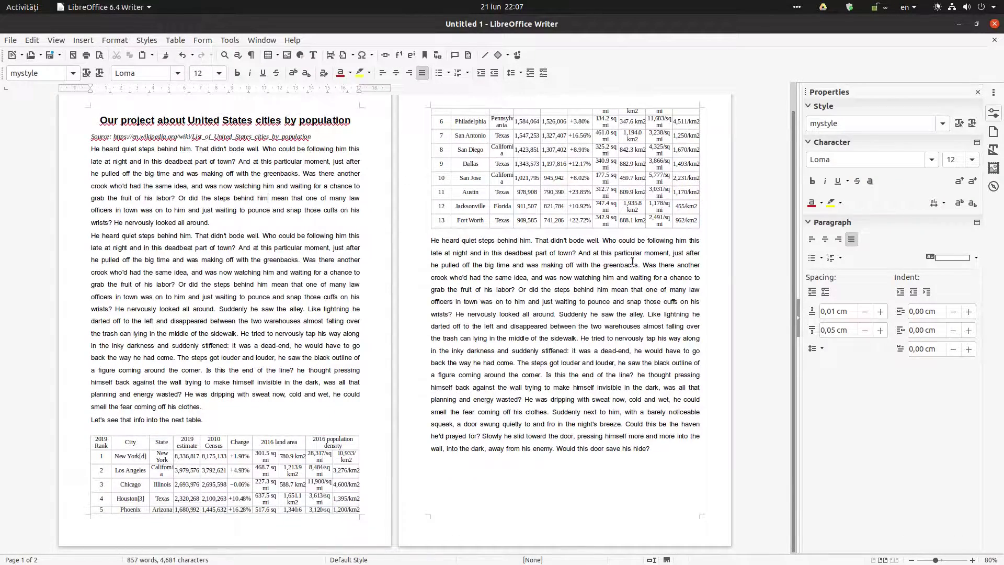
pyautogui.keyDown('ctrl'); pyautogui.scroll(4, 639, 258); pyautogui.keyUp('ctrl')
pyautogui.scroll(-12, 400, 291)
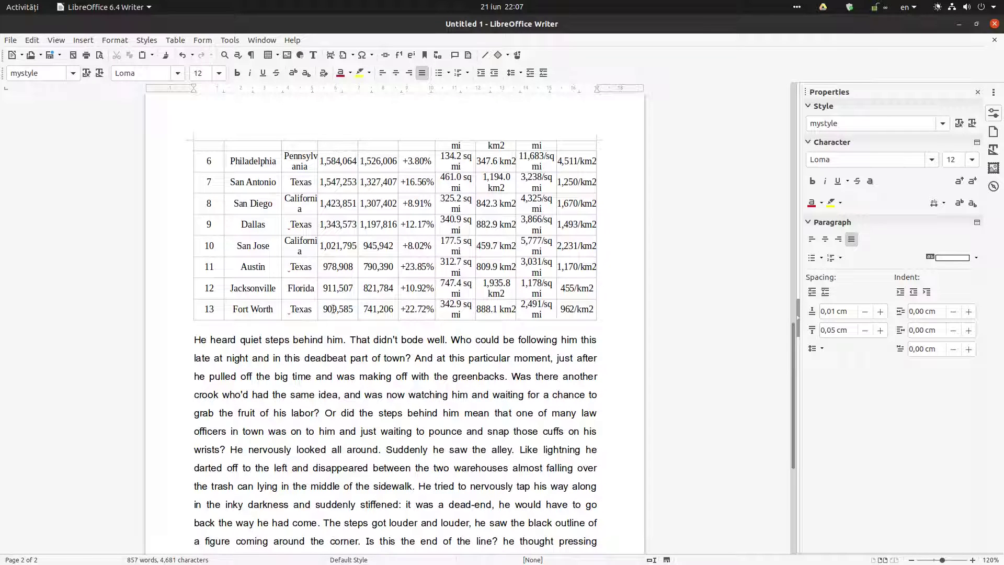
# - Fill the cells of the cities table's header row with a pale blue background colour
pyautogui.scroll(8, 334, 308)
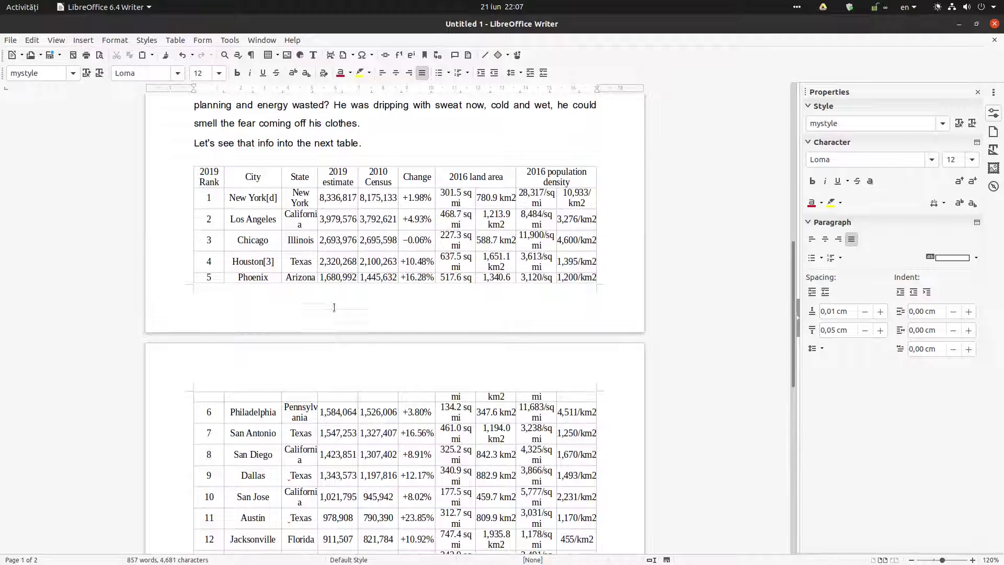
pyautogui.scroll(-8, 338, 171)
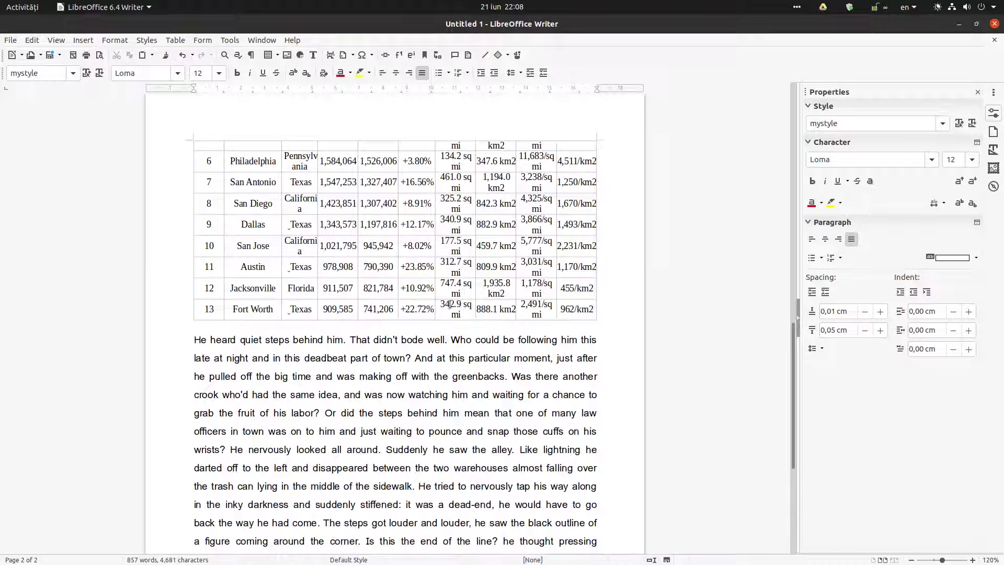
pyautogui.scroll(8, 458, 303)
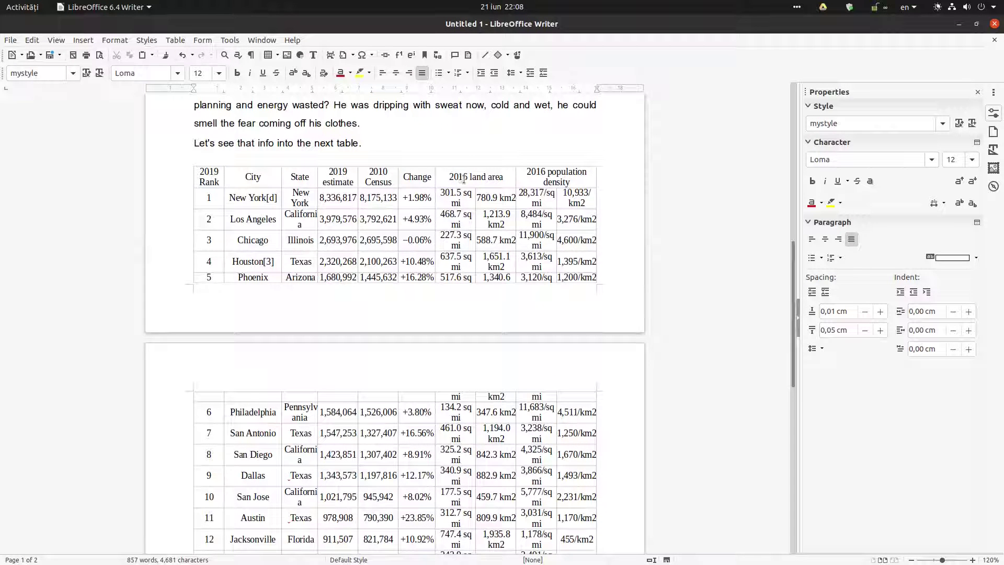
pyautogui.scroll(-8, 471, 177)
pyautogui.scroll(8, 429, 181)
pyautogui.click(261, 166)
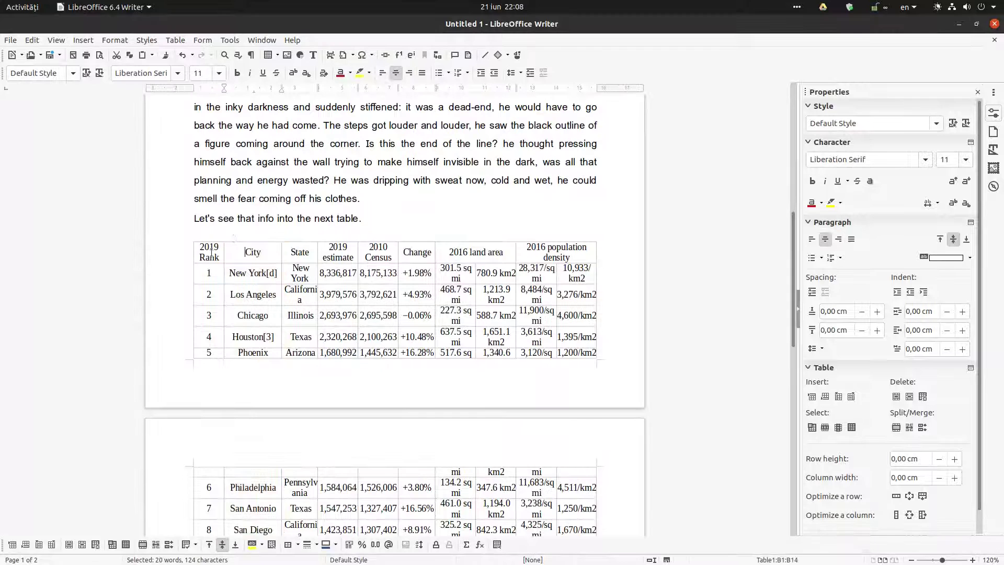
pyautogui.moveTo(203, 250); pyautogui.dragTo(540, 256)
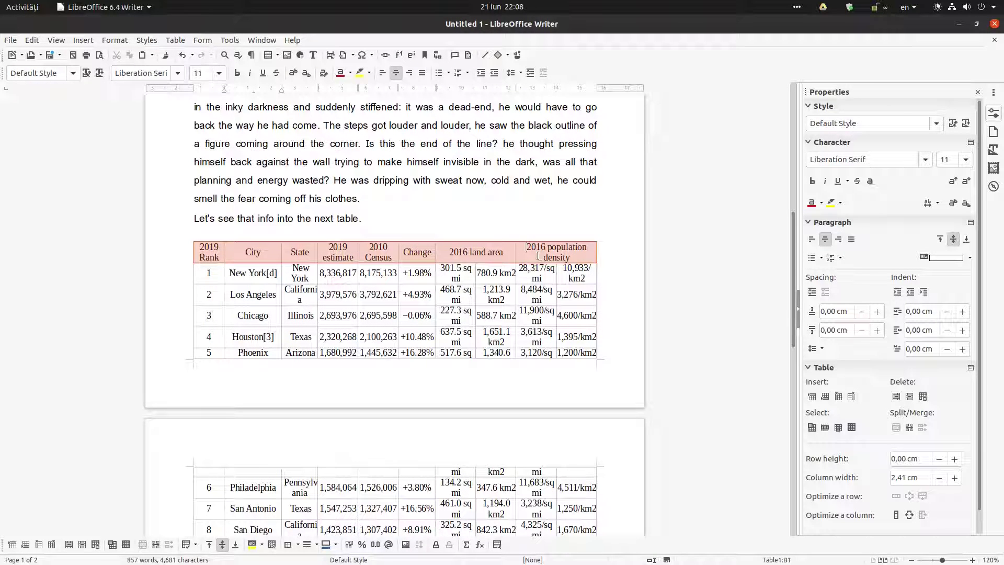
pyautogui.rightClick(379, 249)
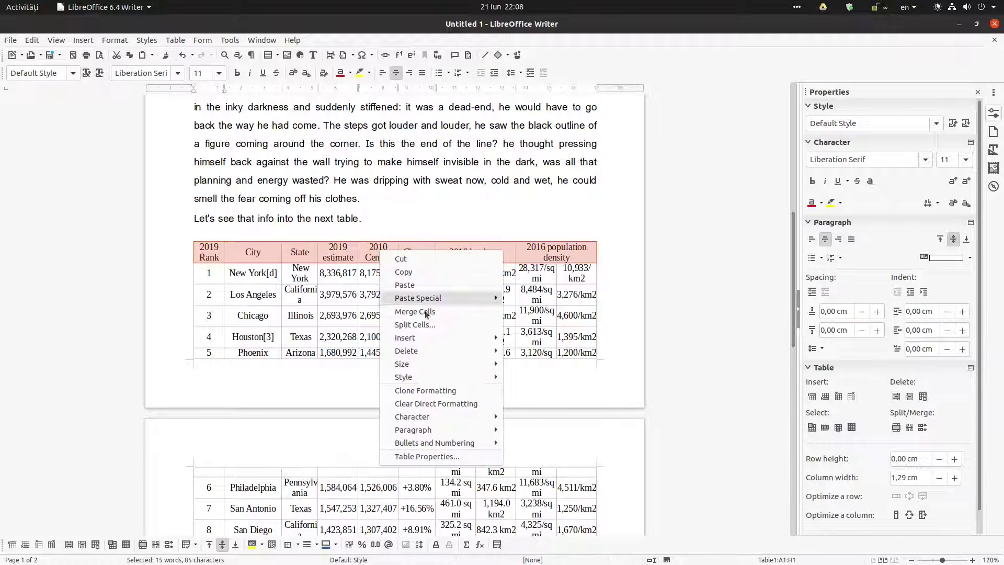
pyautogui.click(438, 456)
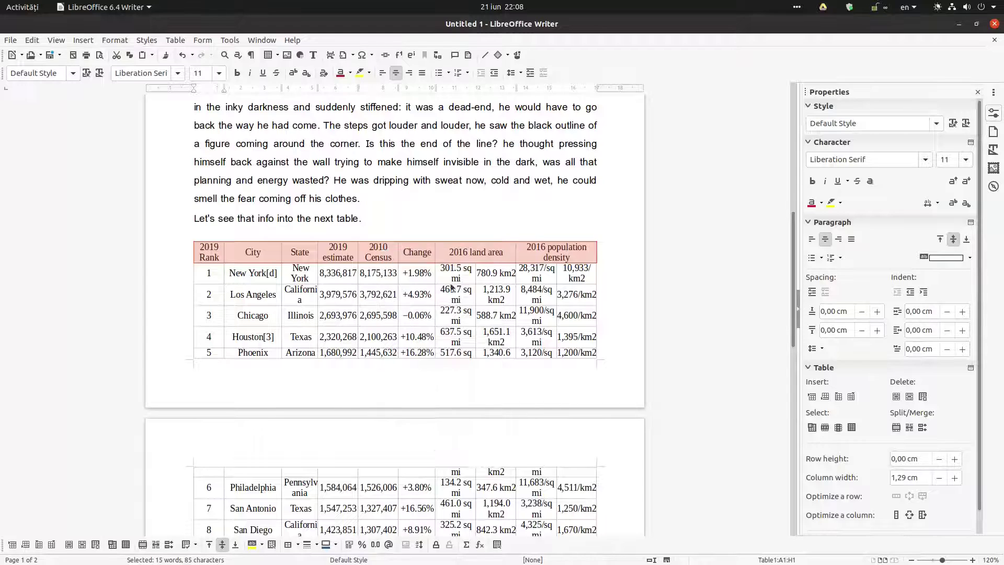
pyautogui.click(513, 168)
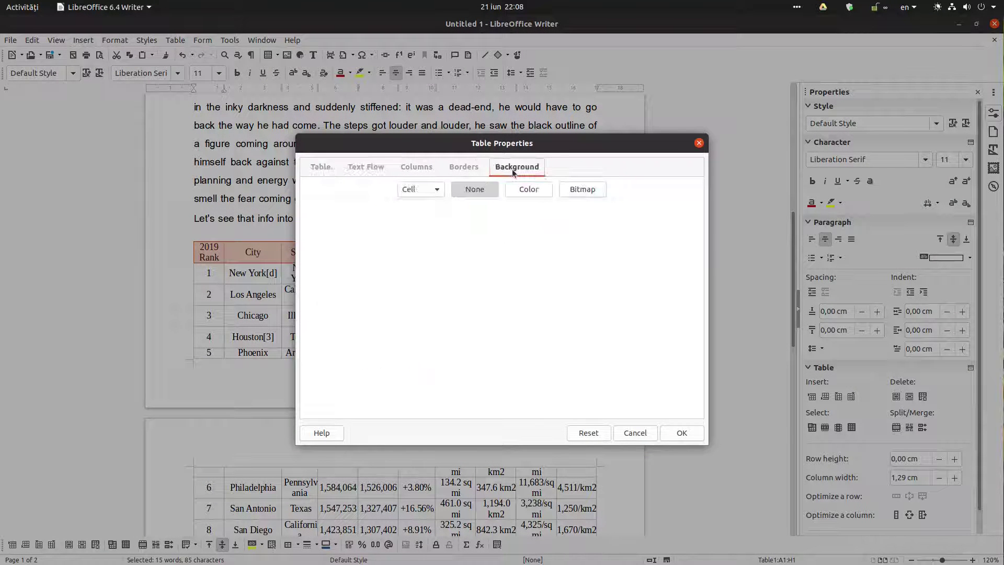
pyautogui.click(524, 192)
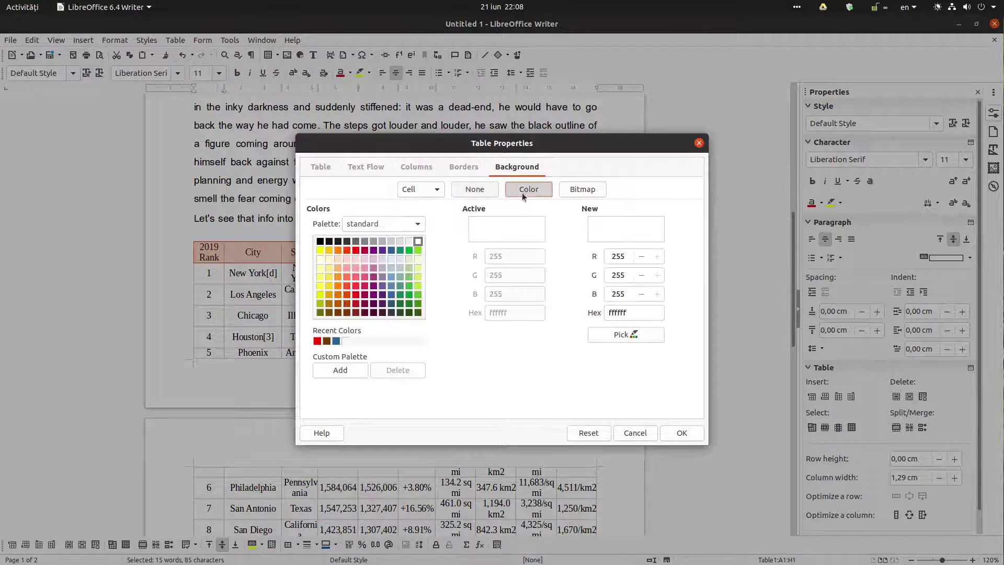
pyautogui.click(391, 268)
pyautogui.click(391, 259)
pyautogui.click(685, 435)
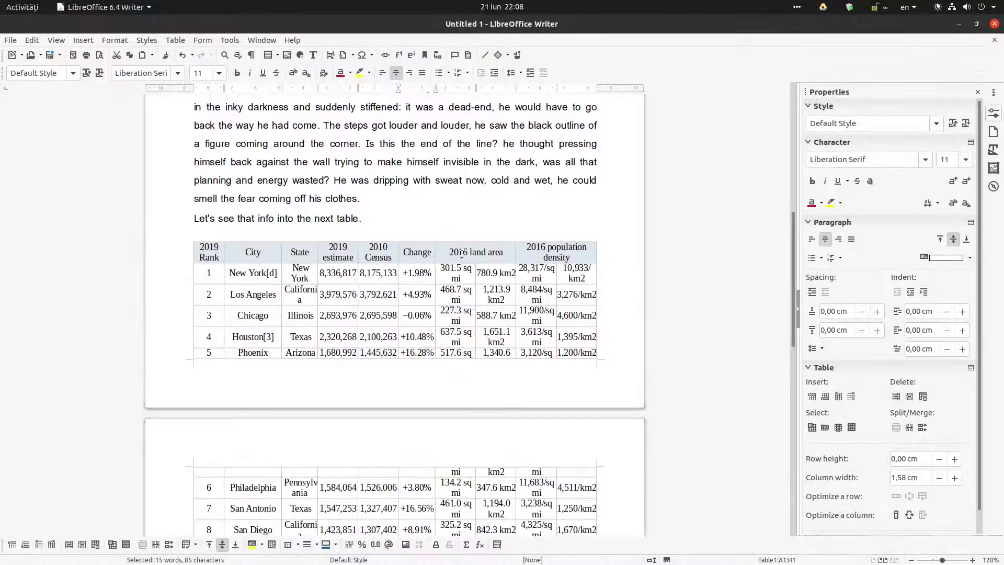
# - Make the text of the whole header row bold in the cities table
pyautogui.moveTo(199, 244); pyautogui.dragTo(583, 251)
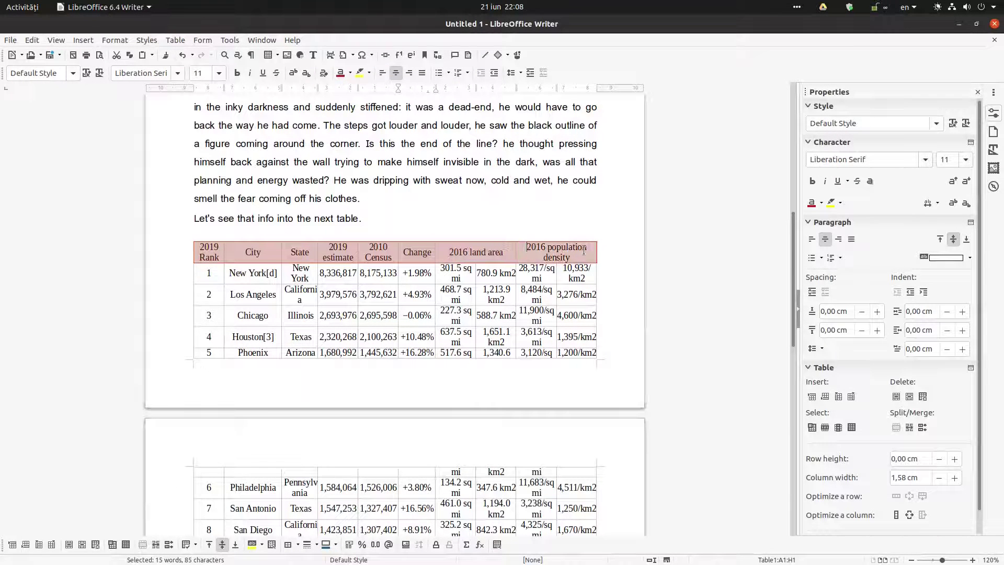
pyautogui.click(237, 73)
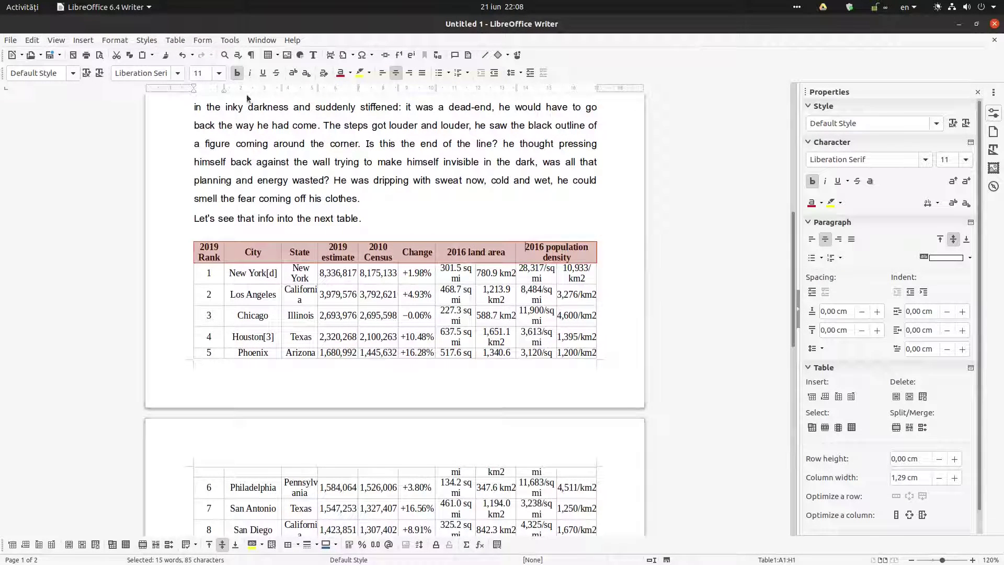
pyautogui.click(274, 249)
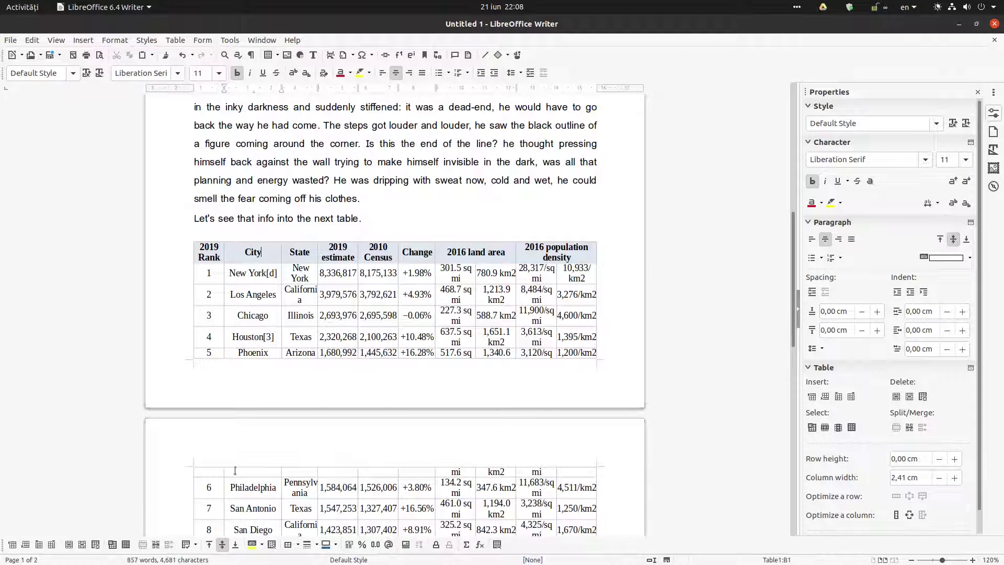
# - Set the cities table to repeat its first 1 row as the heading on every page
pyautogui.rightClick(271, 272)
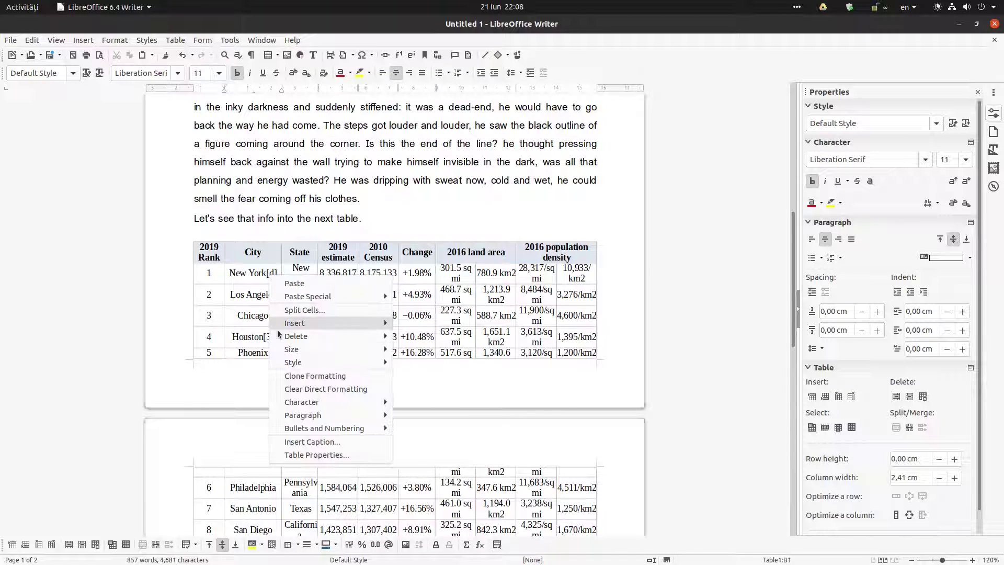
pyautogui.click(242, 299)
pyautogui.rightClick(245, 294)
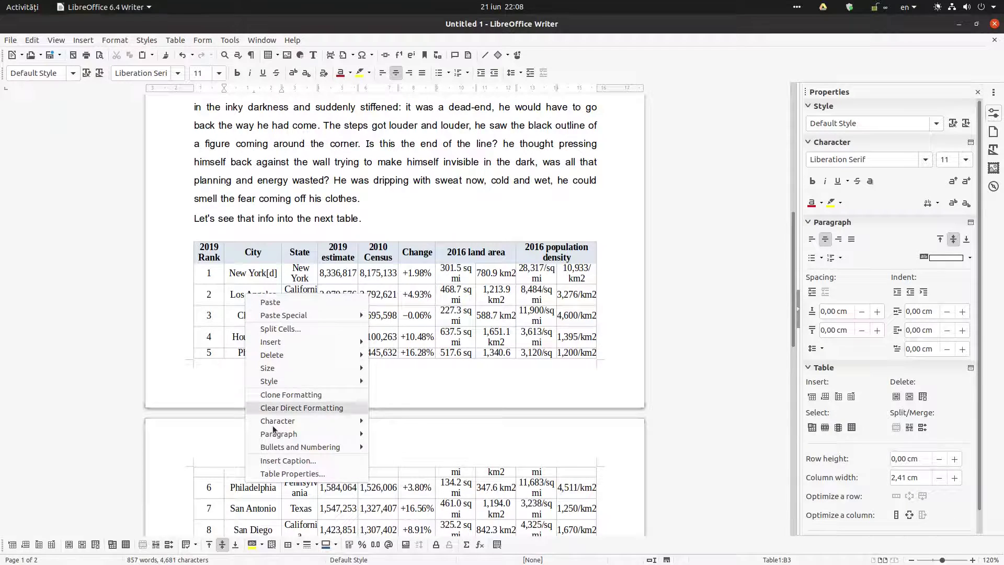
pyautogui.click(335, 474)
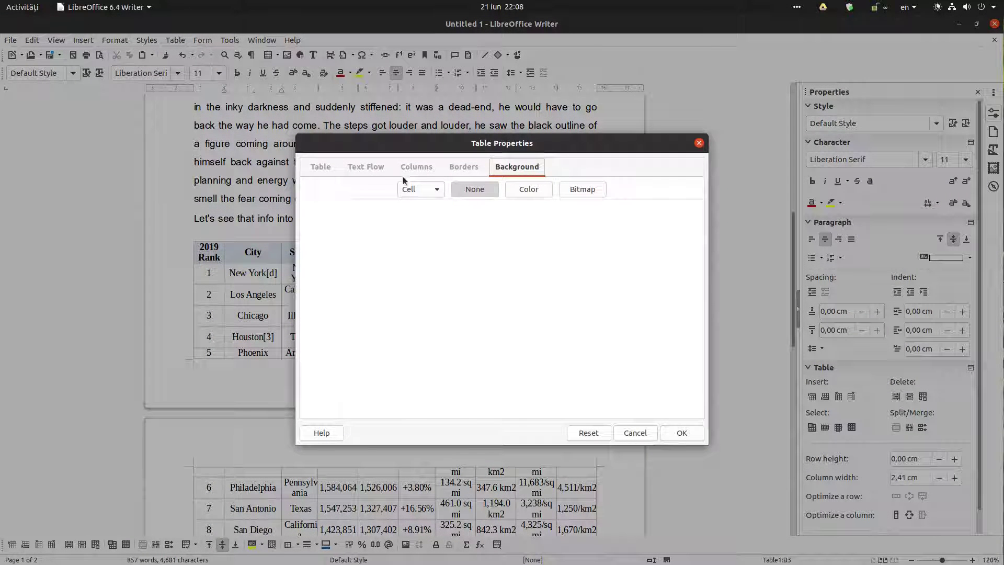
pyautogui.click(363, 167)
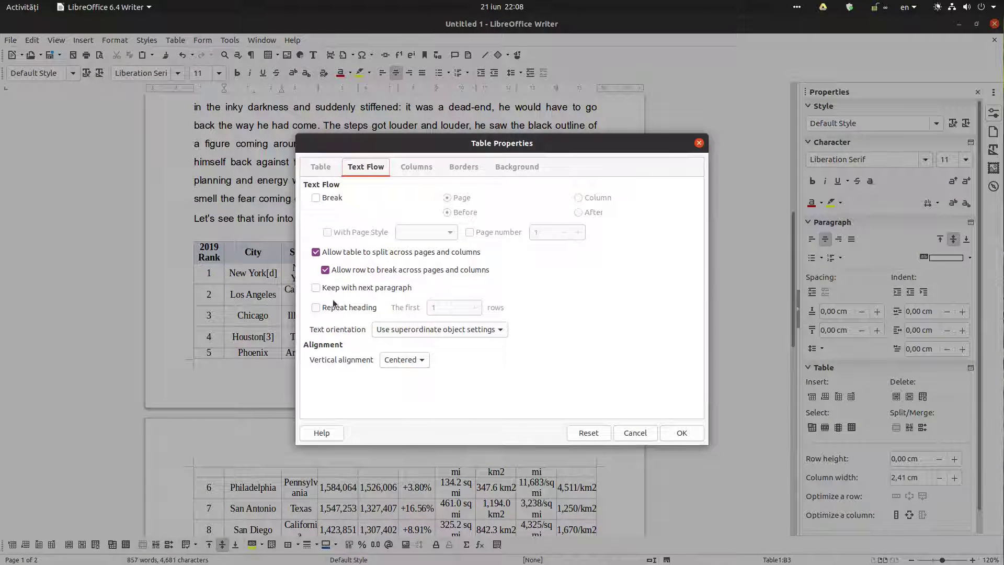
pyautogui.click(347, 309)
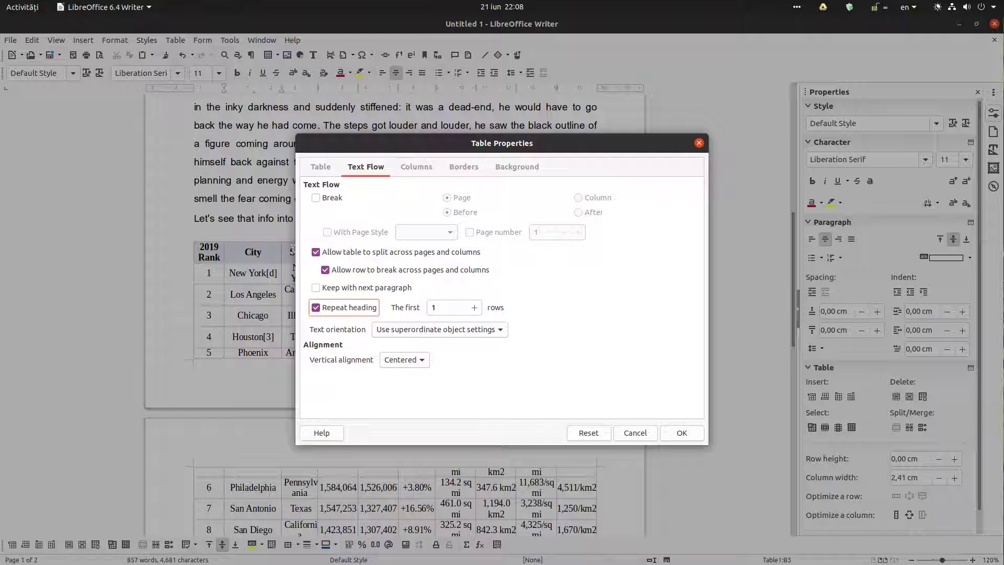
pyautogui.click(681, 432)
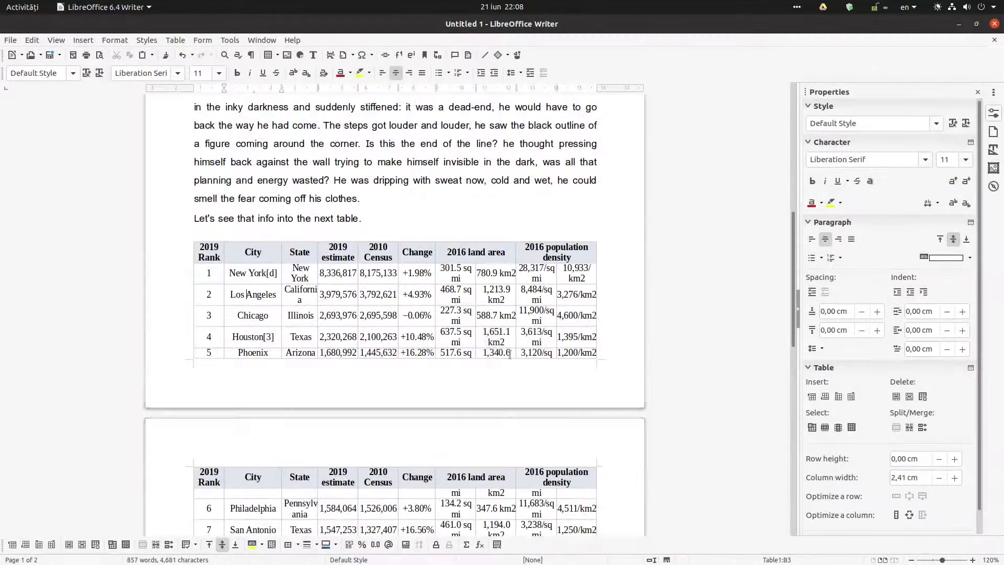
# - Examine the repeated heading and the row broken across the two pages, and check the available table options
pyautogui.scroll(-5, 490, 340)
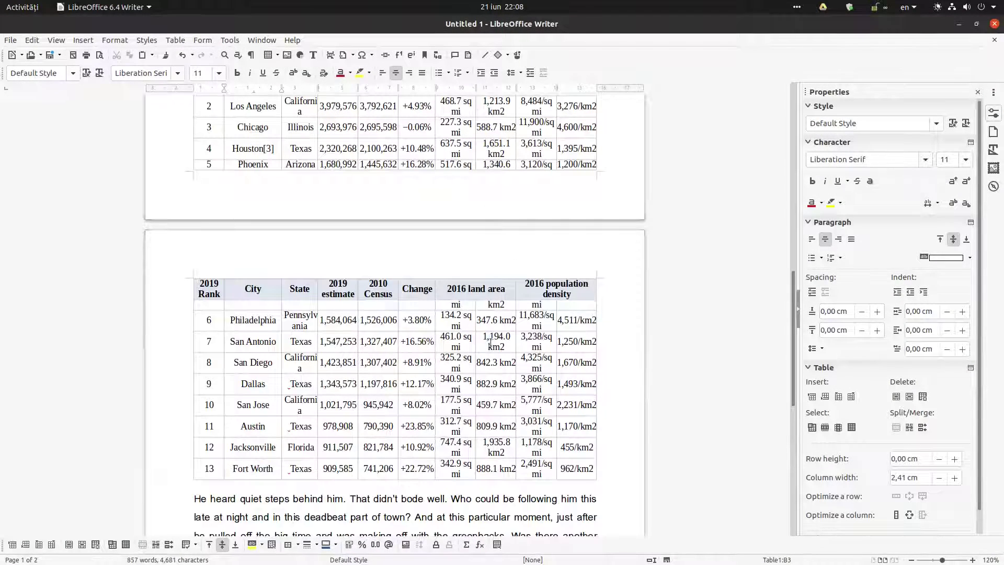
pyautogui.scroll(-2, 490, 342)
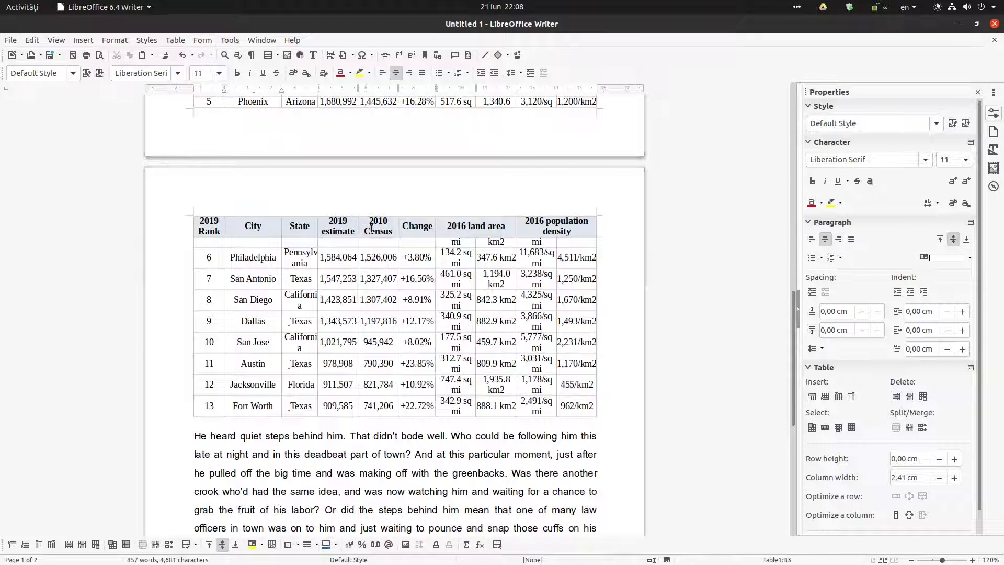
pyautogui.scroll(6, 440, 263)
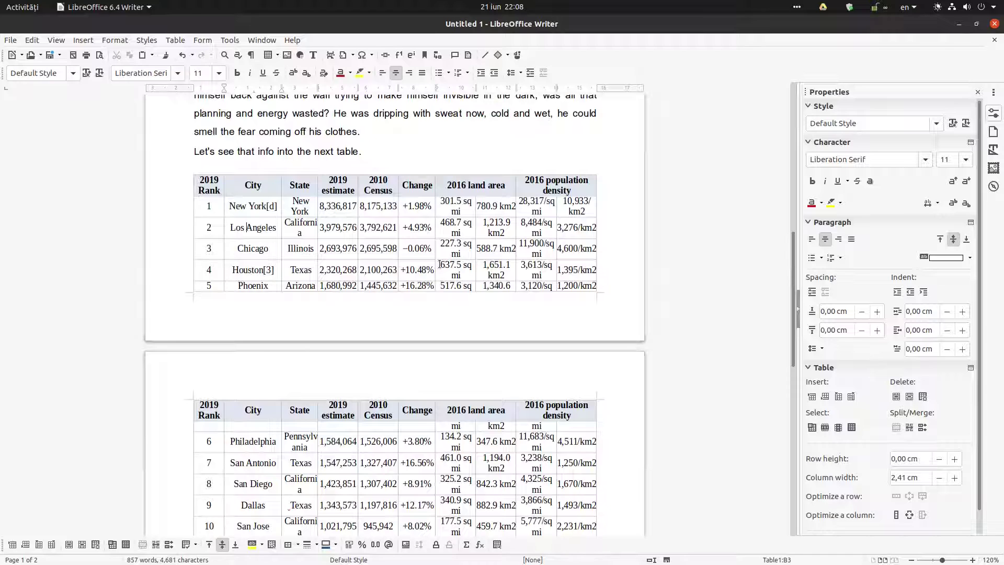
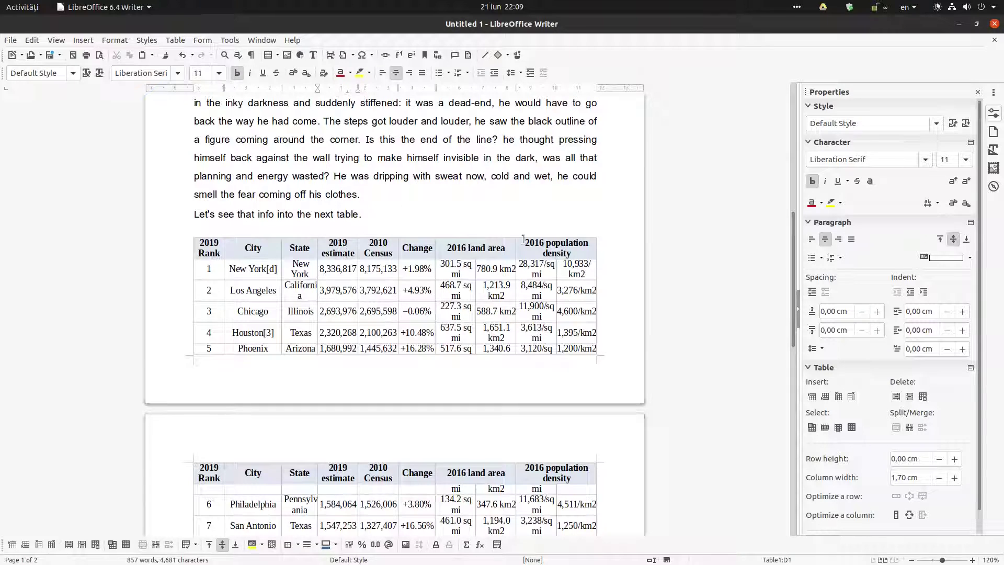
pyautogui.scroll(-7, 477, 249)
pyautogui.scroll(5, 470, 256)
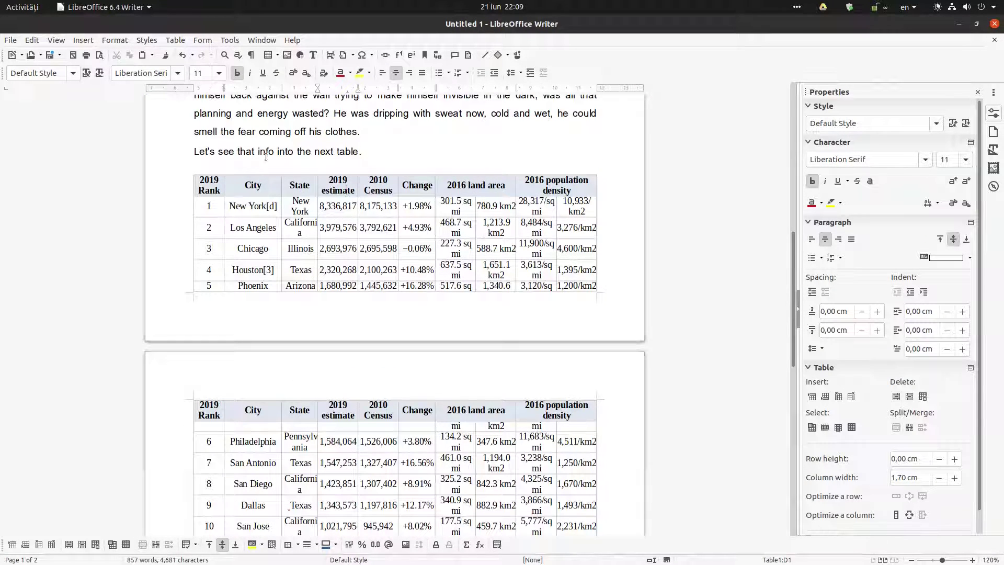
pyautogui.click(178, 40)
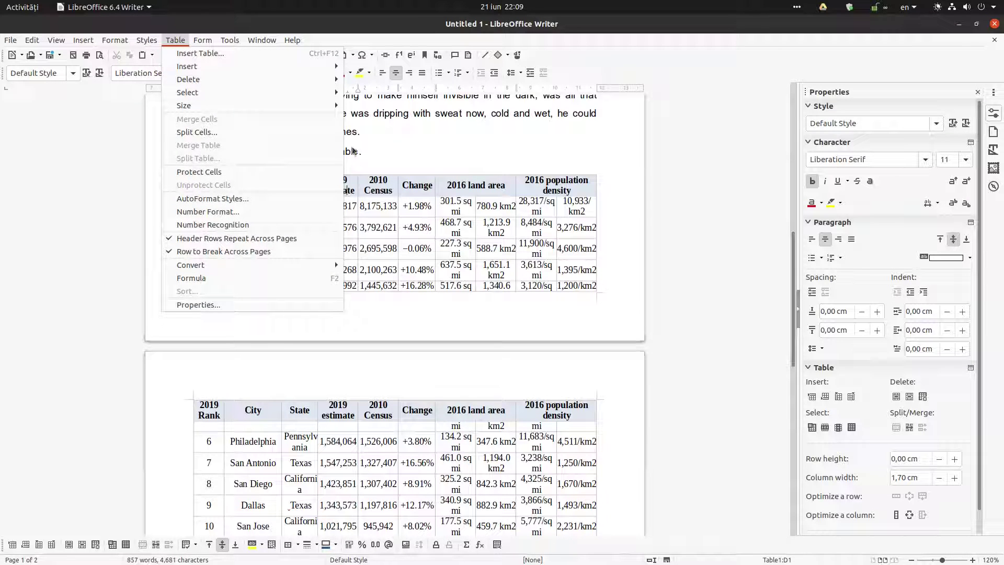
pyautogui.click(384, 188)
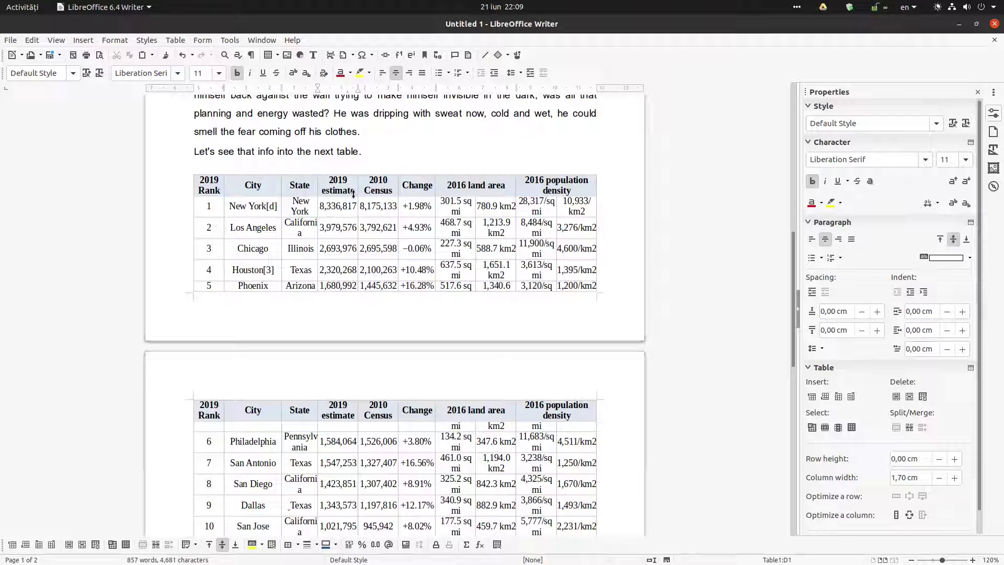
# - Disallow the cities table from splitting across pages and columns, keeping the repeated heading on
pyautogui.rightClick(313, 211)
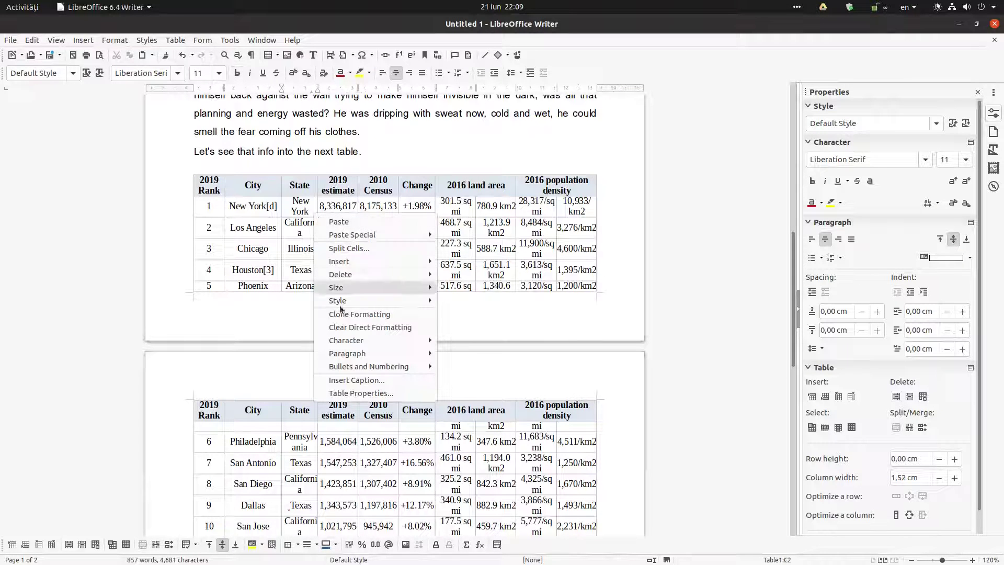
pyautogui.click(348, 396)
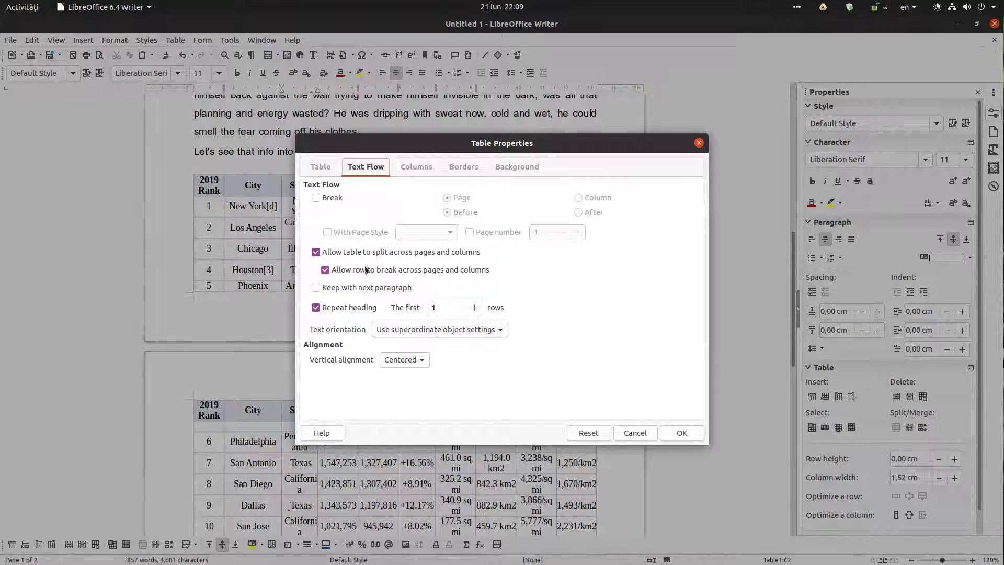
pyautogui.click(343, 253)
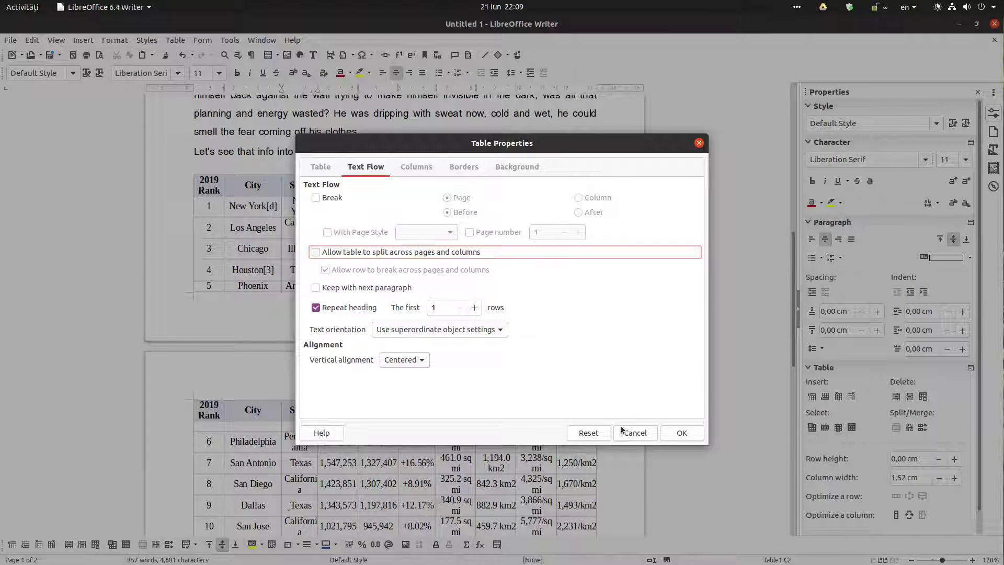
pyautogui.click(680, 433)
pyautogui.click(365, 164)
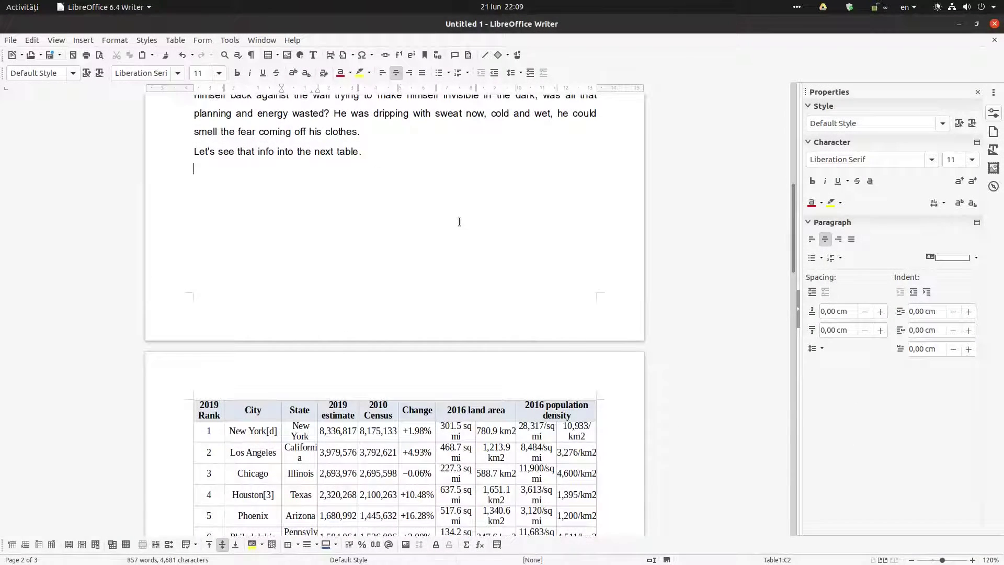
# - Review the position of the unsplit cities table and the space between it and the preceding paragraph
pyautogui.scroll(-15, 427, 242)
pyautogui.scroll(5, 428, 243)
pyautogui.scroll(-12, 427, 242)
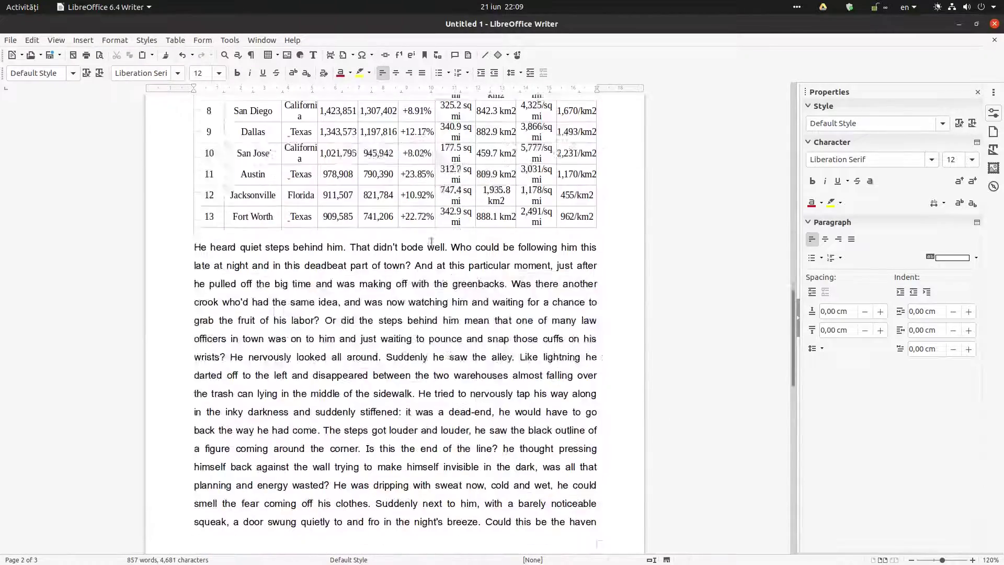
pyautogui.scroll(15, 428, 242)
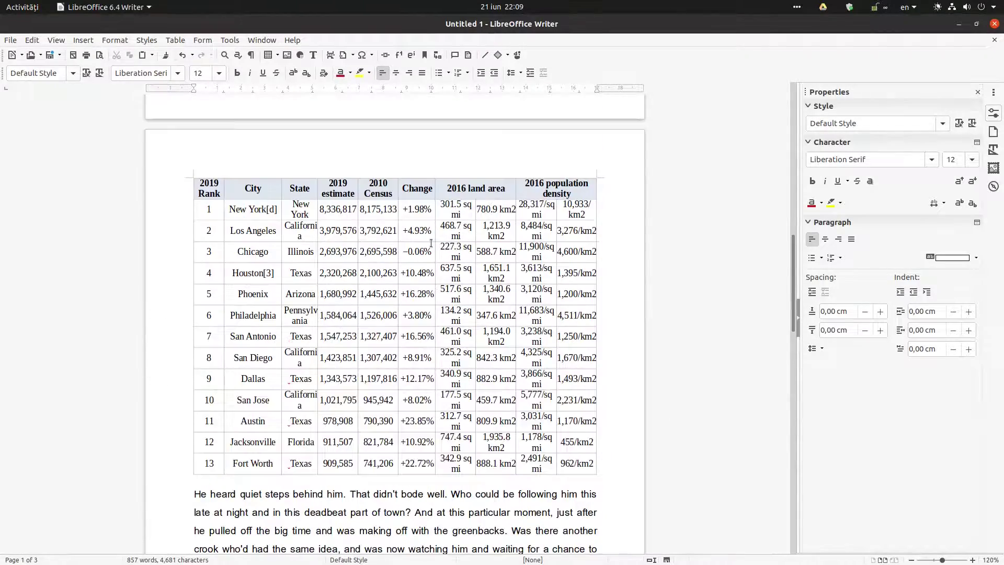
pyautogui.rightClick(460, 217)
pyautogui.press('Escape')
pyautogui.click(426, 215)
pyautogui.scroll(8, 457, 197)
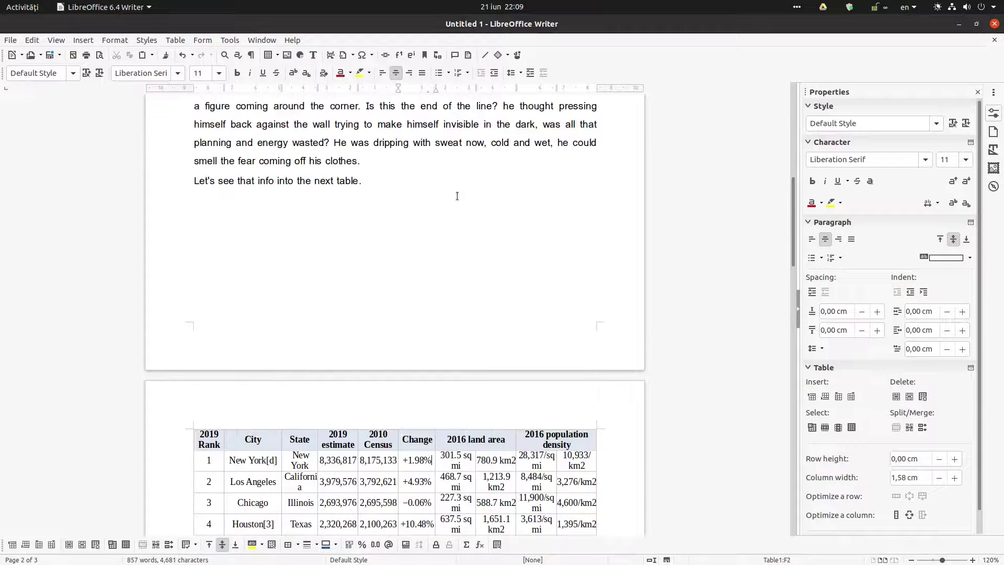
pyautogui.scroll(-3, 457, 196)
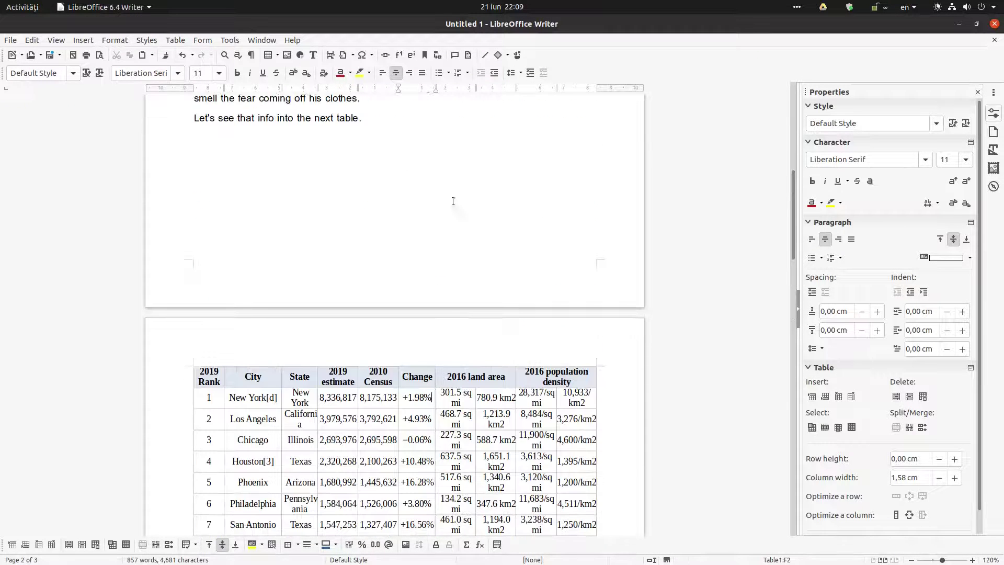
# - Delete the 2016 land area and 2016 population density columns from the cities table
pyautogui.rightClick(472, 376)
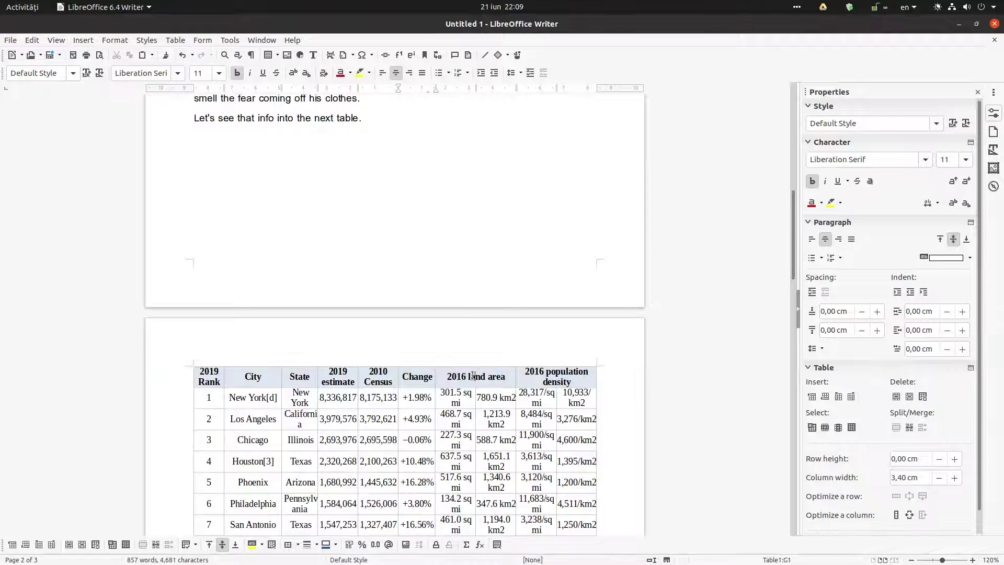
pyautogui.moveTo(531, 438)
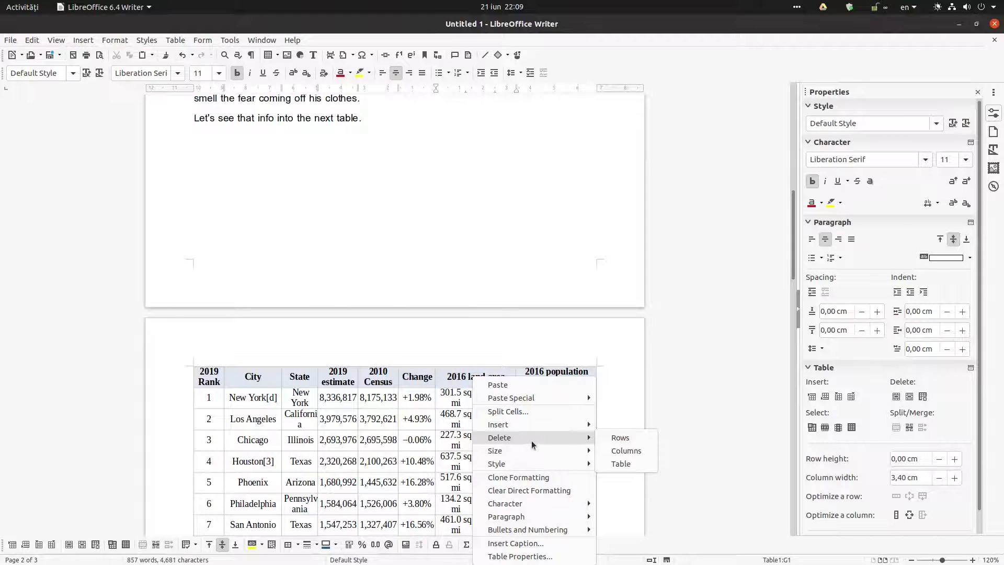
pyautogui.click(620, 451)
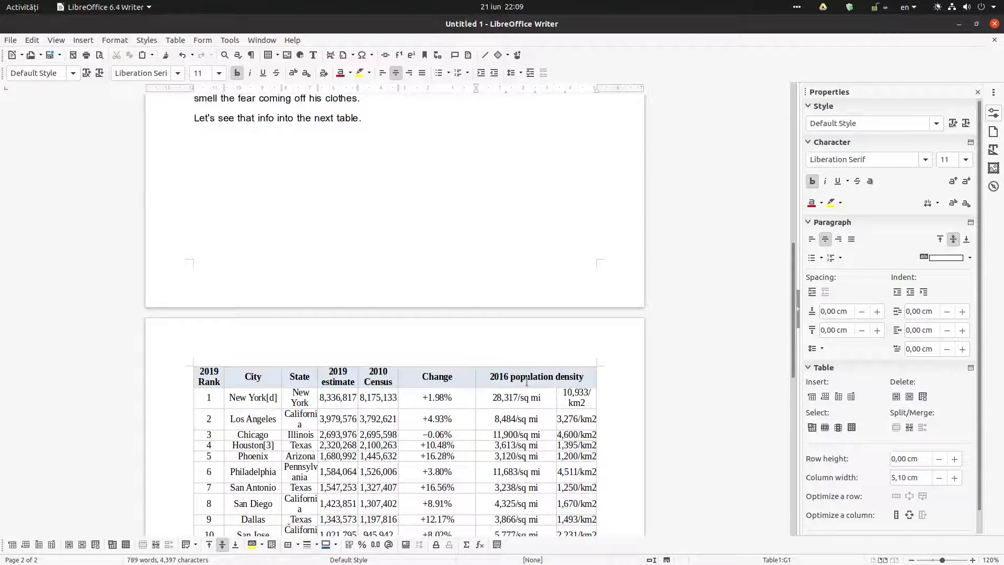
pyautogui.scroll(-3, 512, 380)
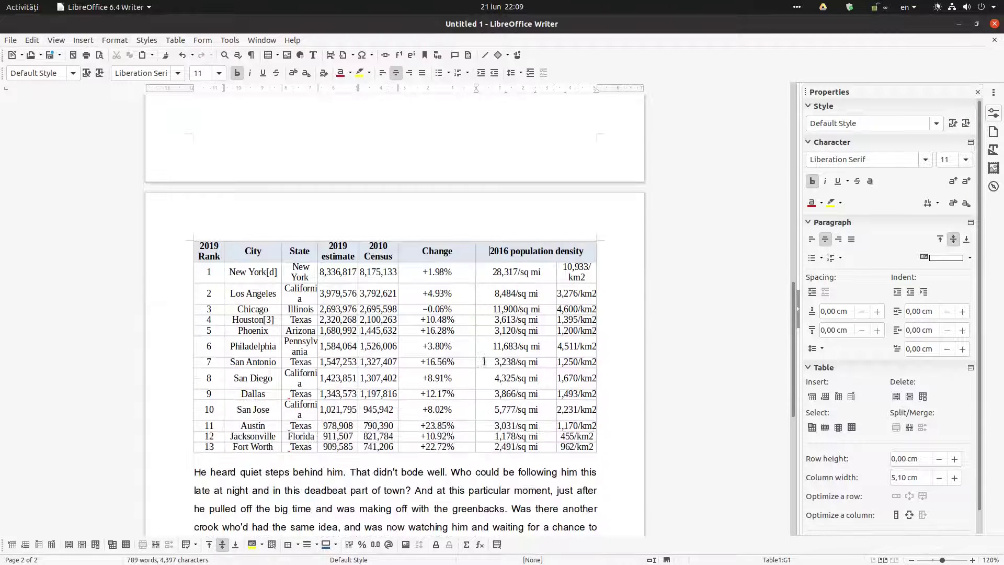
pyautogui.rightClick(485, 253)
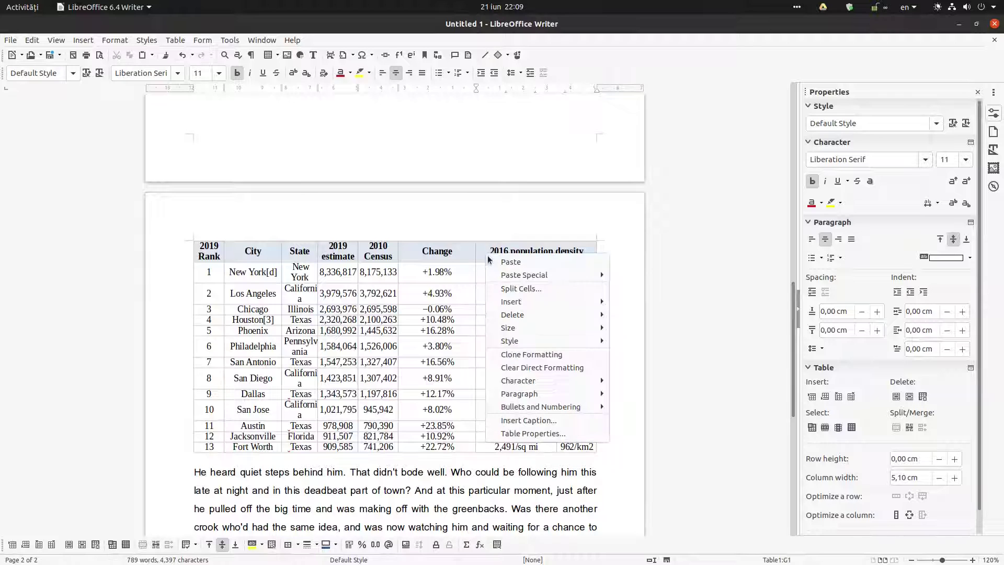
pyautogui.moveTo(557, 318)
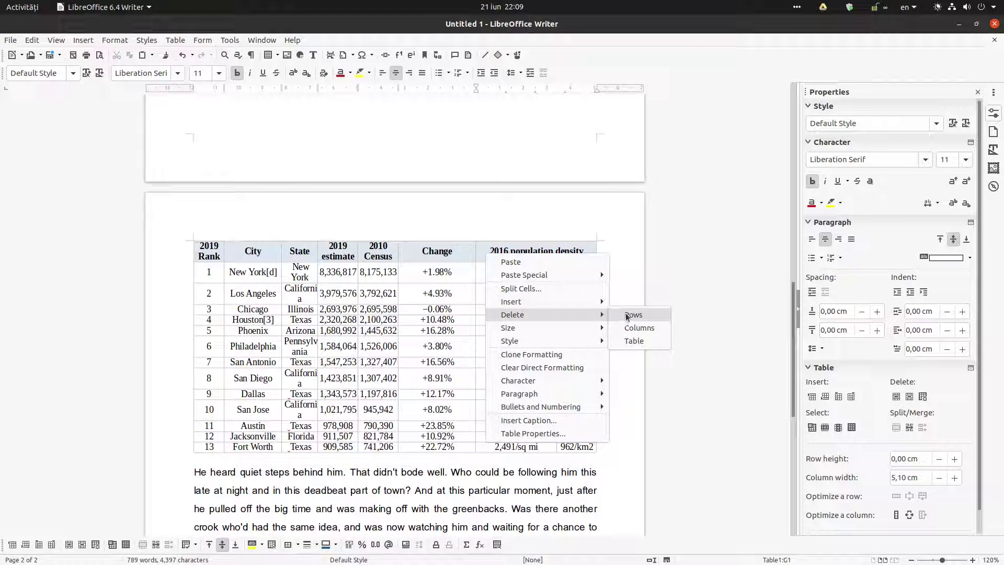
pyautogui.click(637, 327)
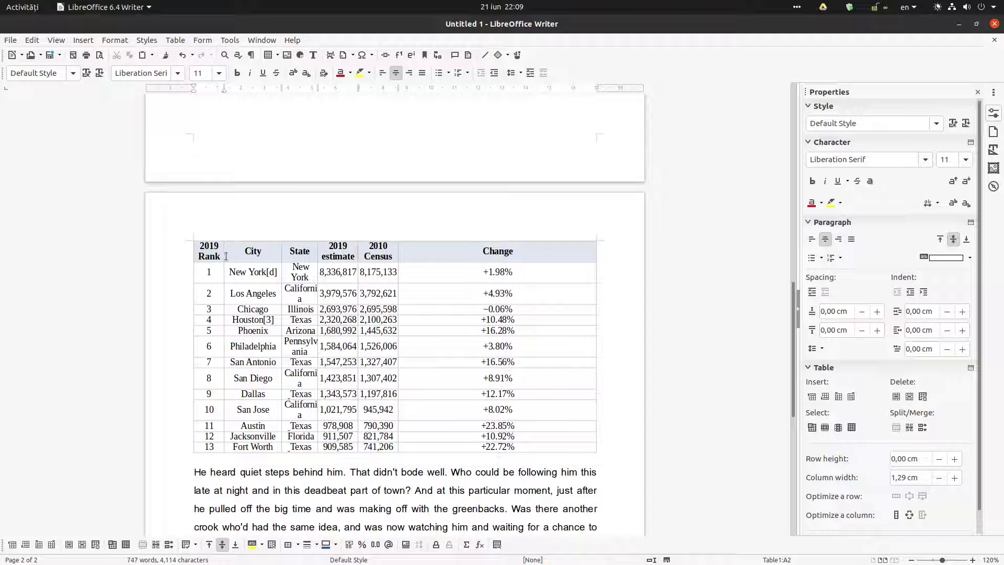
# - Apply optimal column width to all columns of the cities table
pyautogui.rightClick(227, 250)
pyautogui.click(218, 255)
pyautogui.moveTo(218, 255); pyautogui.dragTo(544, 445)
pyautogui.rightClick(544, 444)
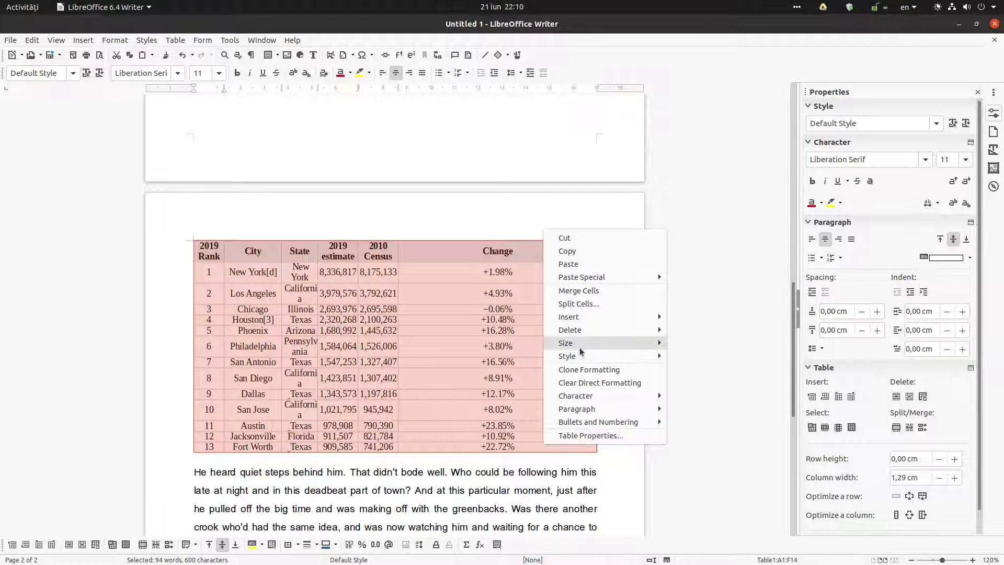
pyautogui.moveTo(581, 343)
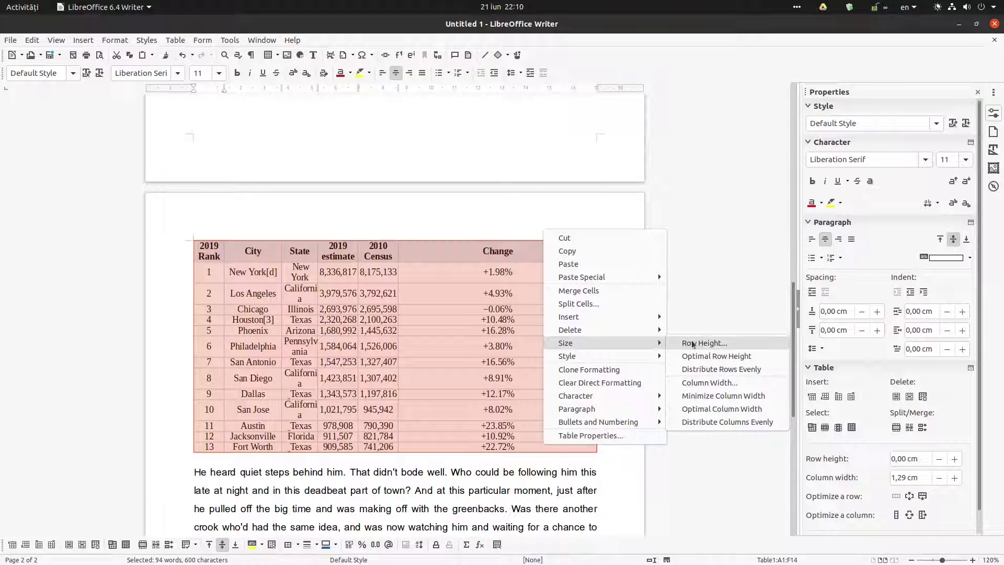
pyautogui.click(711, 408)
pyautogui.click(525, 338)
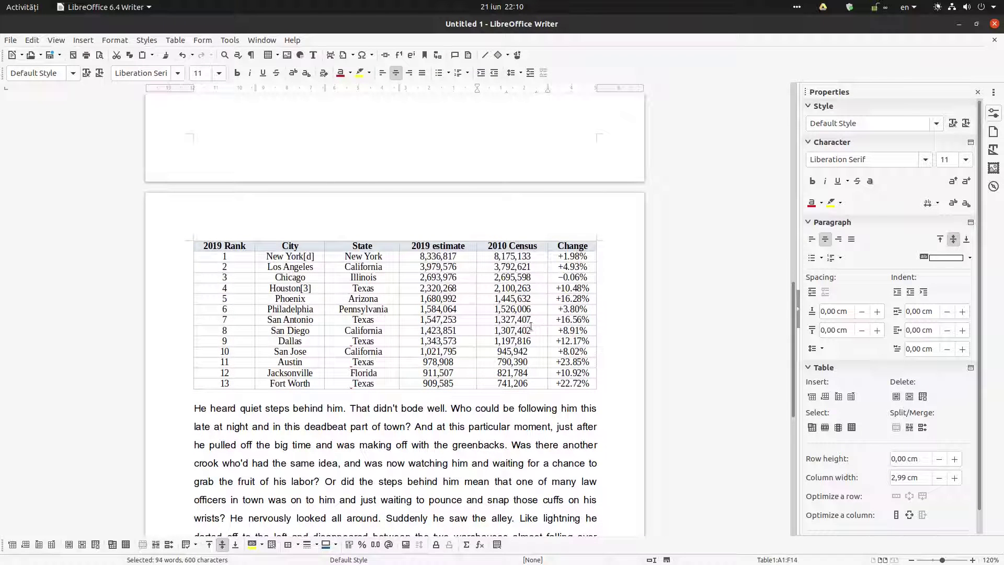
# - Remove the reference marks [d] and [3] after New York and Houston in the City column
pyautogui.click(317, 259)
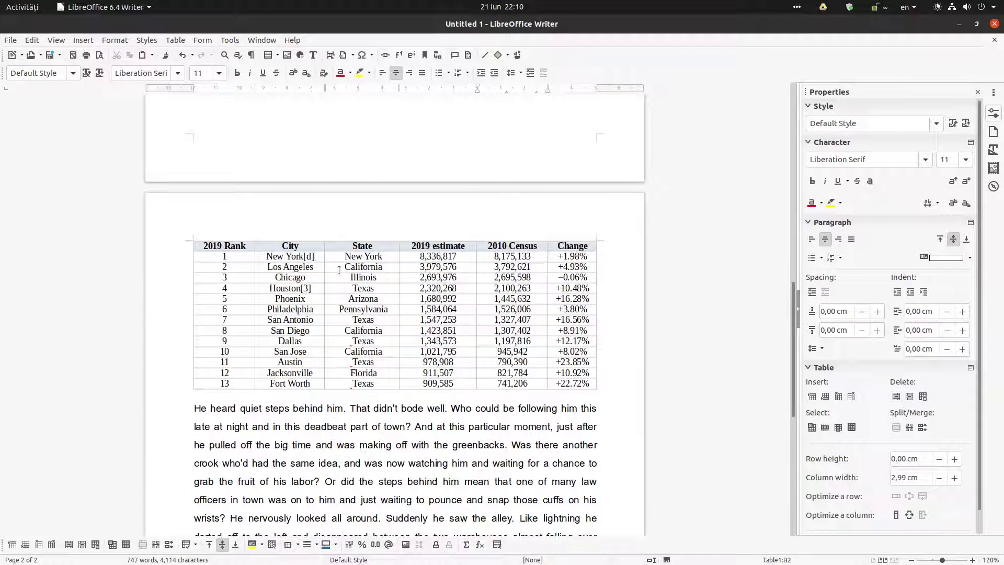
pyautogui.press('BackSpace')
pyautogui.press('BackSpace')
pyautogui.press('BackSpace')
pyautogui.click(317, 289)
pyautogui.press('BackSpace')
pyautogui.press('BackSpace')
pyautogui.press('BackSpace')
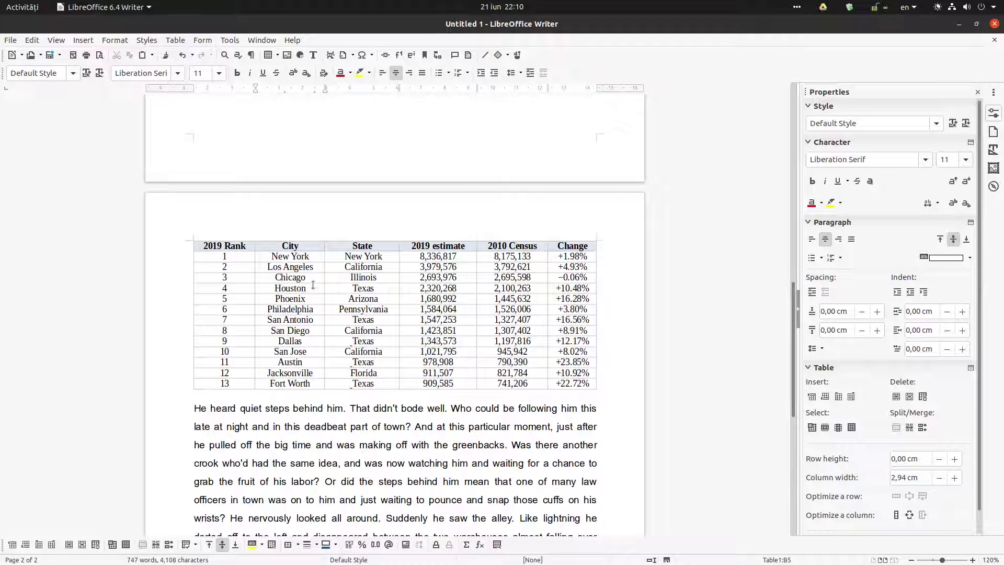
# - Add outer and all inner borders to the cities table in Dark Gray 1 with a 0.05 pt line
pyautogui.rightClick(392, 321)
pyautogui.click(419, 505)
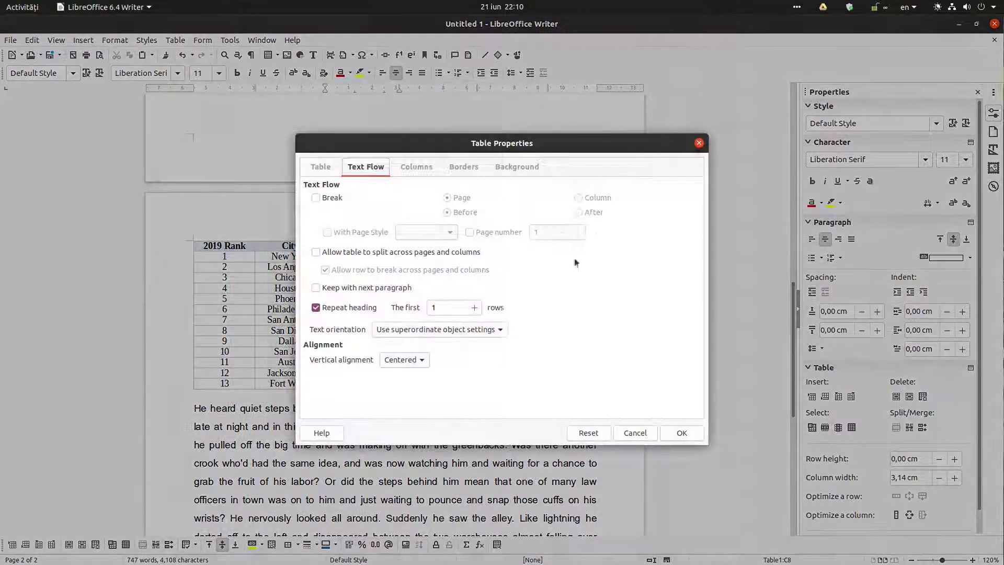
pyautogui.click(510, 168)
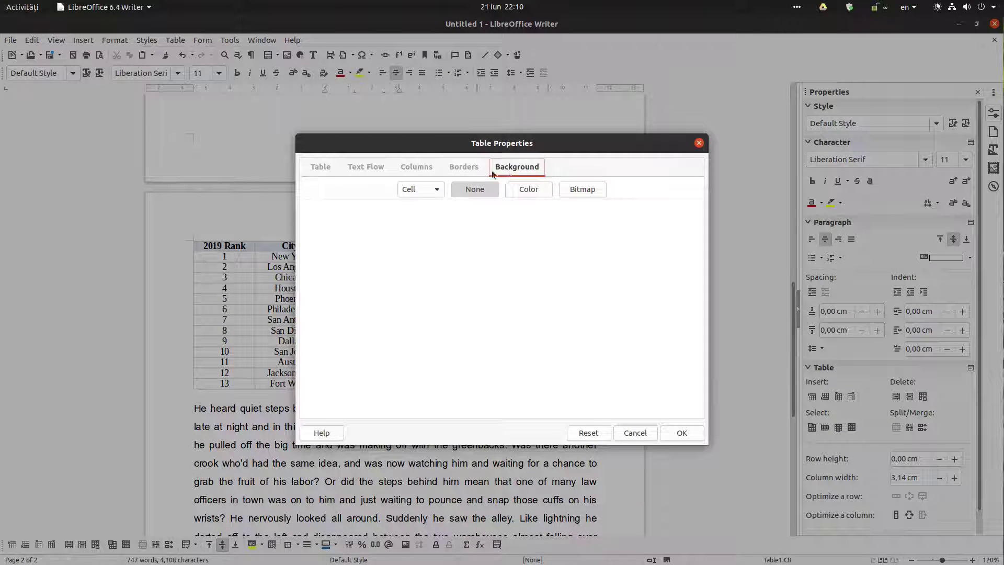
pyautogui.click(468, 168)
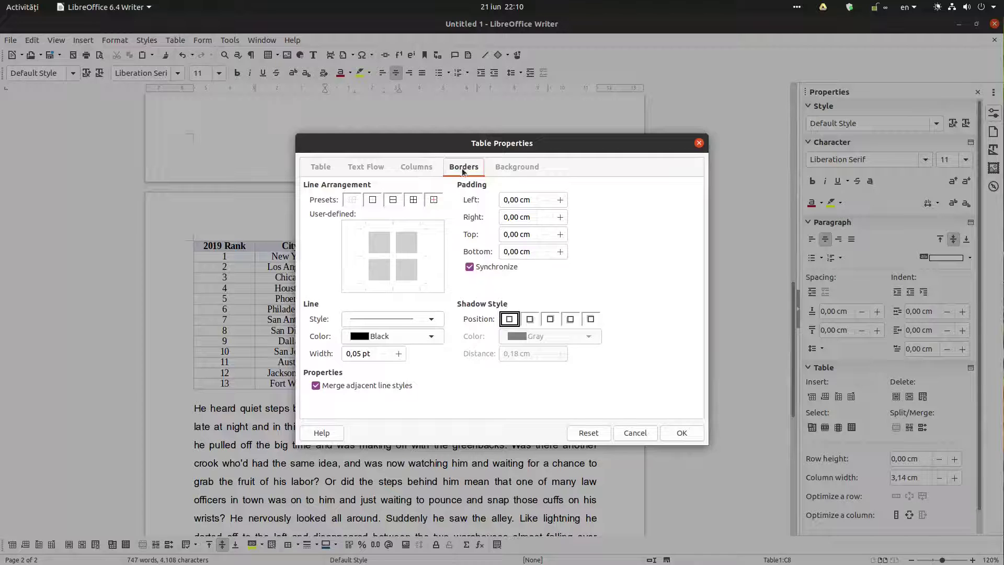
pyautogui.click(414, 203)
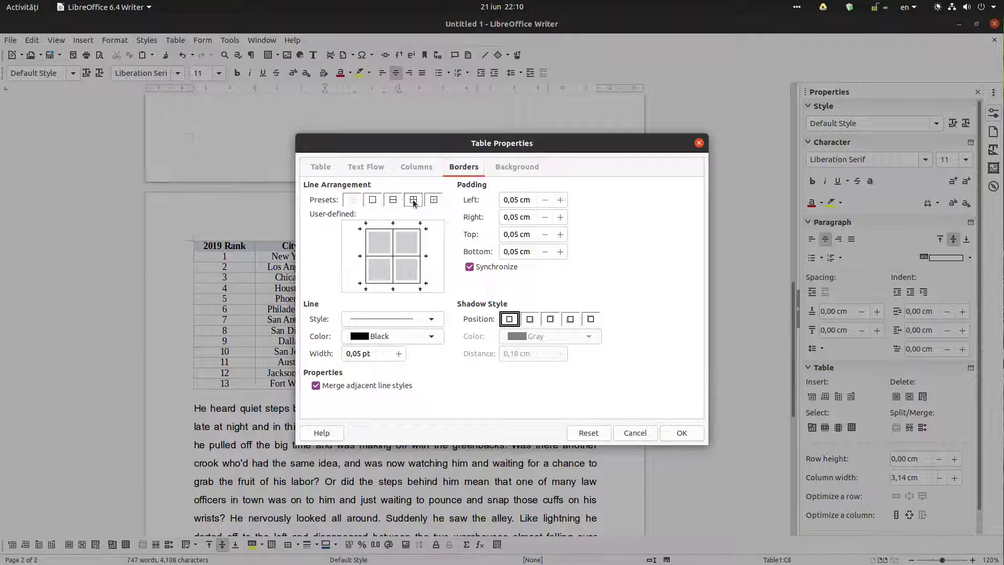
pyautogui.click(400, 336)
pyautogui.click(389, 369)
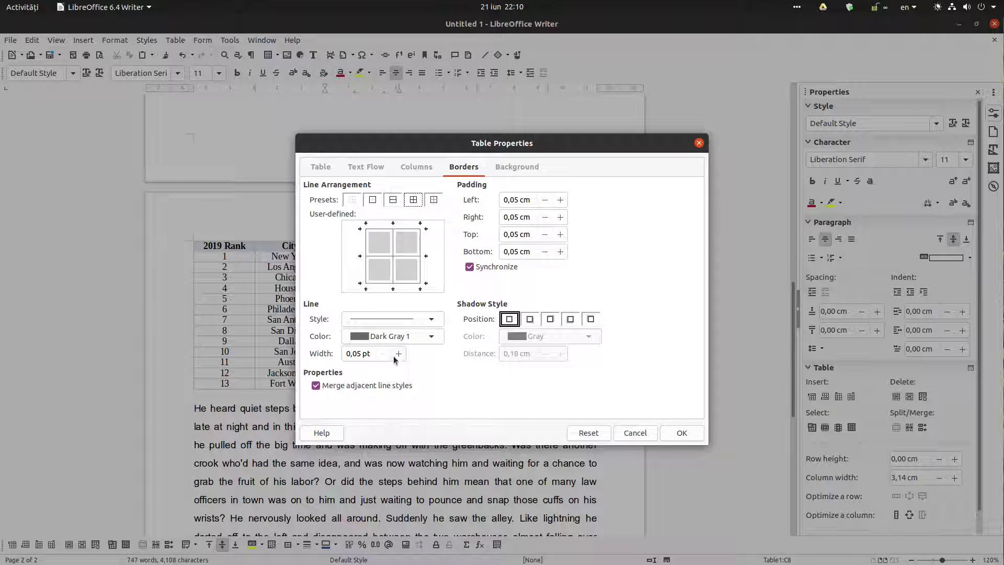
pyautogui.click(392, 356)
pyautogui.click(674, 432)
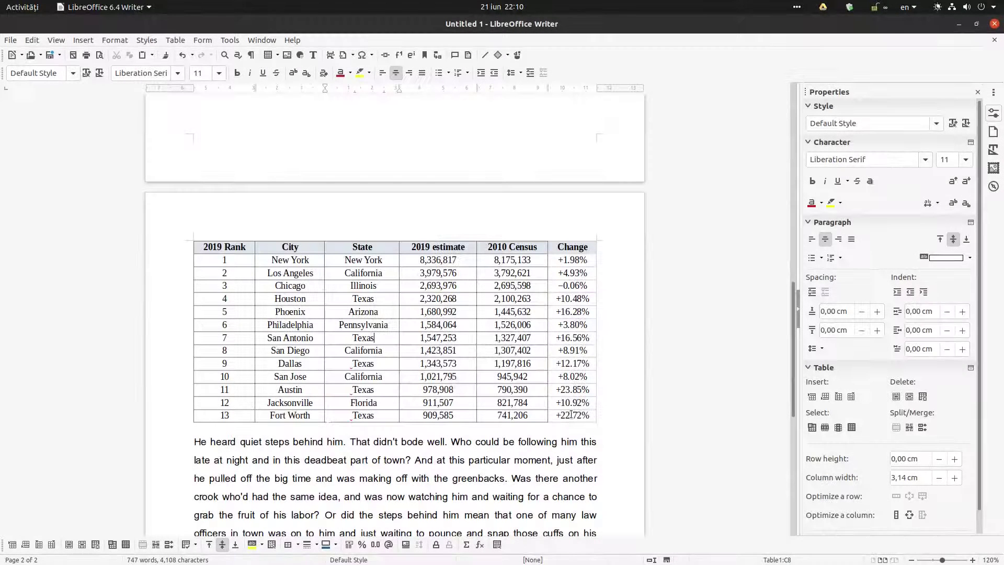
# - Reapply the outer border and all inner lines to every cell of the cities table and inspect the borders up close
pyautogui.rightClick(387, 312)
pyautogui.press('Escape')
pyautogui.moveTo(244, 247); pyautogui.dragTo(556, 411)
pyautogui.rightClick(556, 411)
pyautogui.click(586, 396)
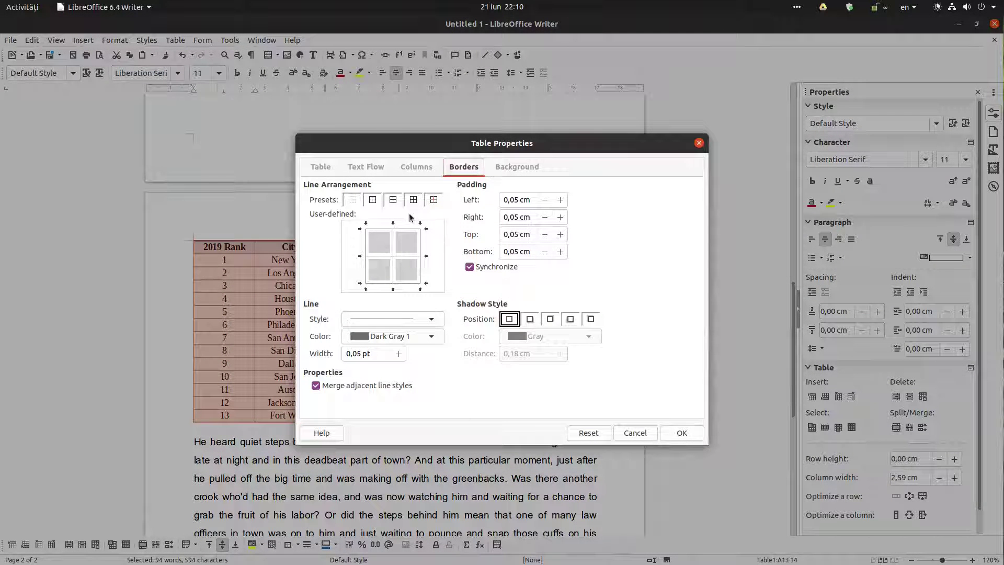
pyautogui.click(410, 204)
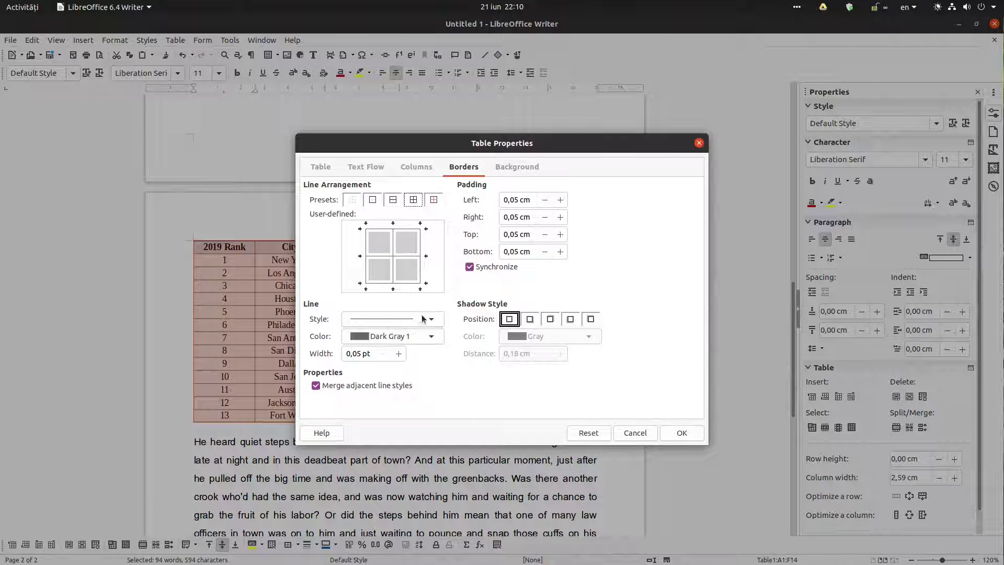
pyautogui.click(680, 433)
pyautogui.click(549, 346)
pyautogui.keyDown('ctrl'); pyautogui.scroll(3, 566, 338); pyautogui.keyUp('ctrl')
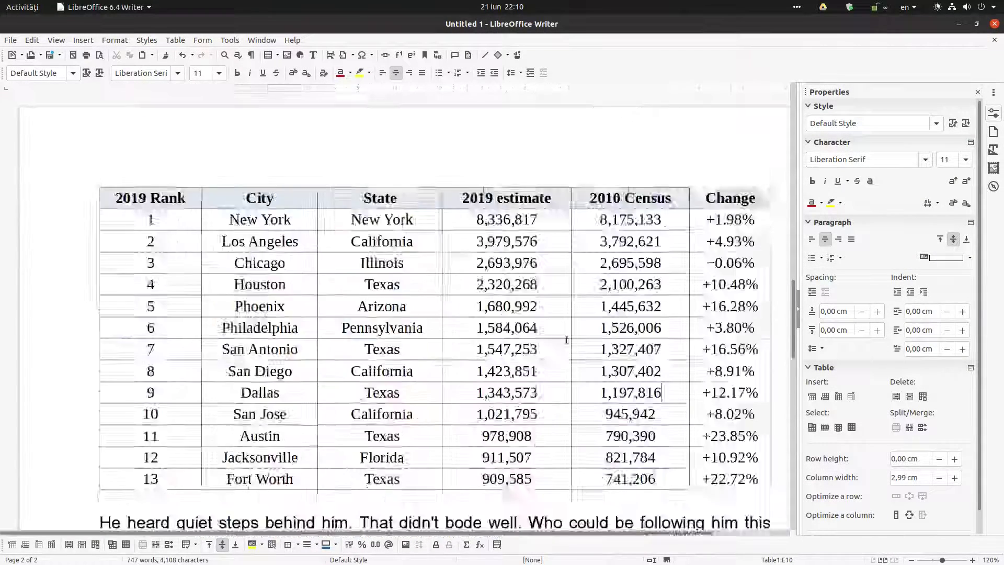
pyautogui.keyDown('ctrl'); pyautogui.scroll(-1, 566, 338); pyautogui.keyUp('ctrl')
# - Remove all borders from the whole cities table
pyautogui.click(669, 264)
pyautogui.moveTo(125, 187); pyautogui.dragTo(665, 441)
pyautogui.rightClick(666, 430)
pyautogui.click(680, 430)
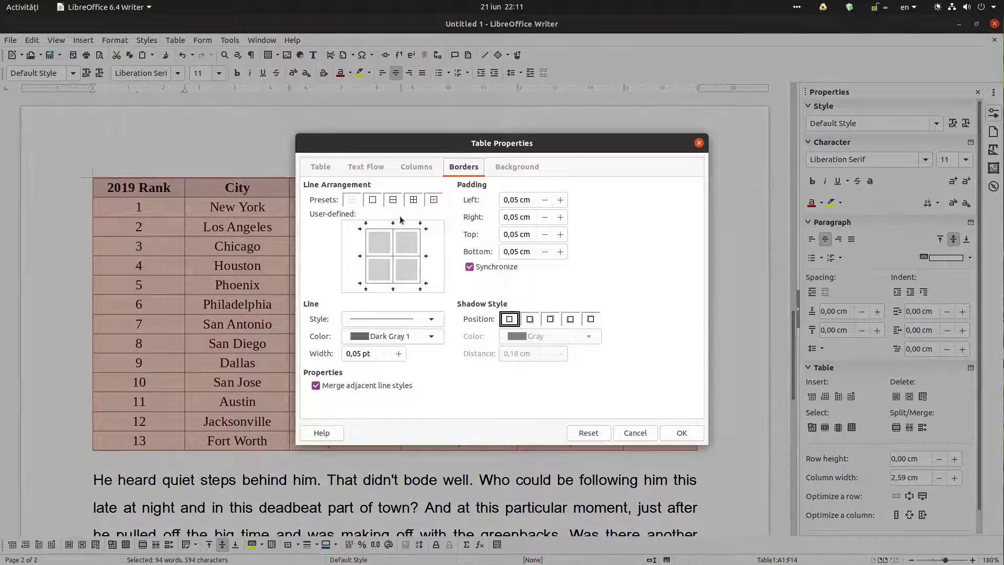
pyautogui.click(355, 200)
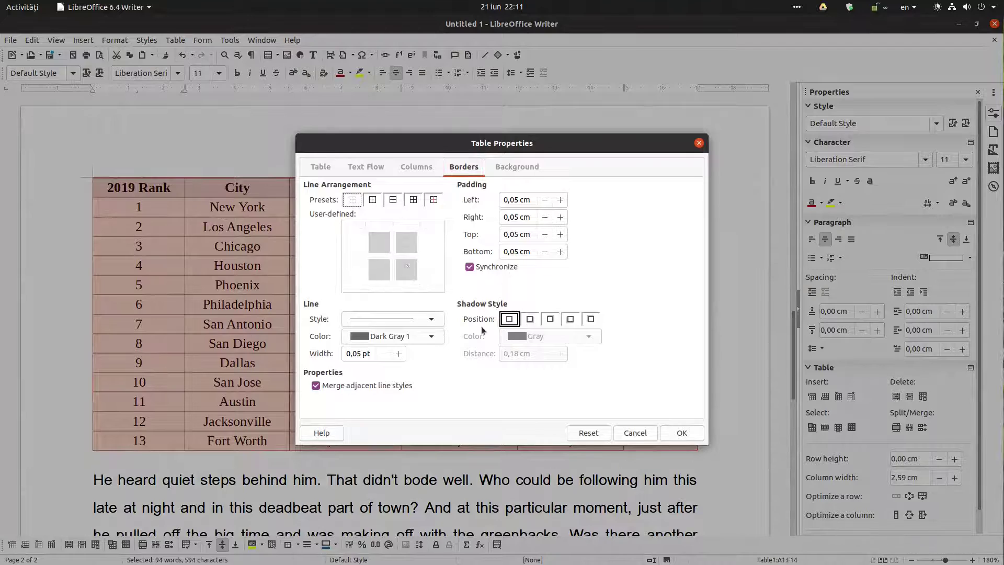
pyautogui.click(681, 433)
# - Apply an outer border and all inner lines to the whole cities table in Dark Gray 2 at 0.30 pt
pyautogui.moveTo(674, 435); pyautogui.dragTo(159, 191)
pyautogui.rightClick(159, 192)
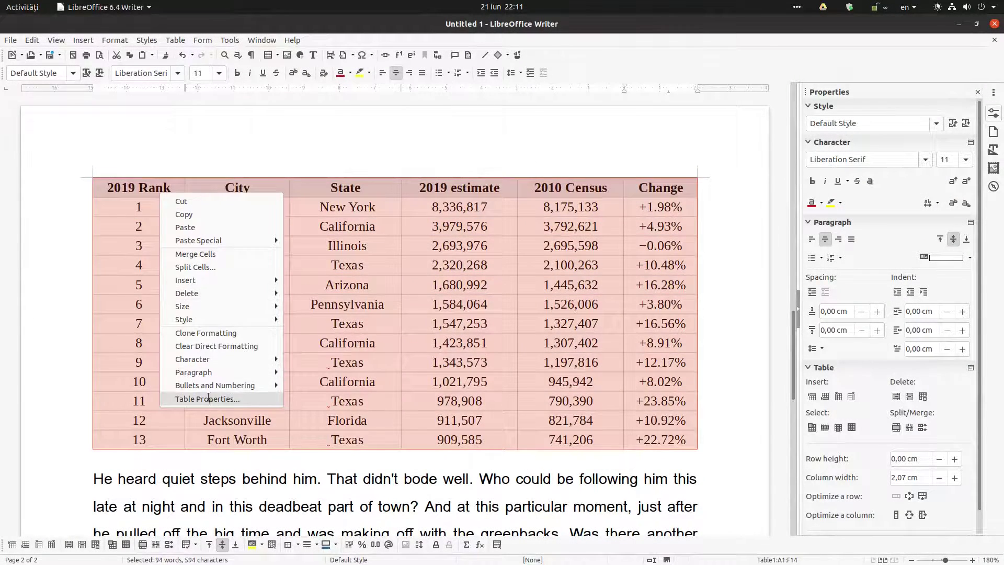
pyautogui.click(199, 401)
pyautogui.click(413, 200)
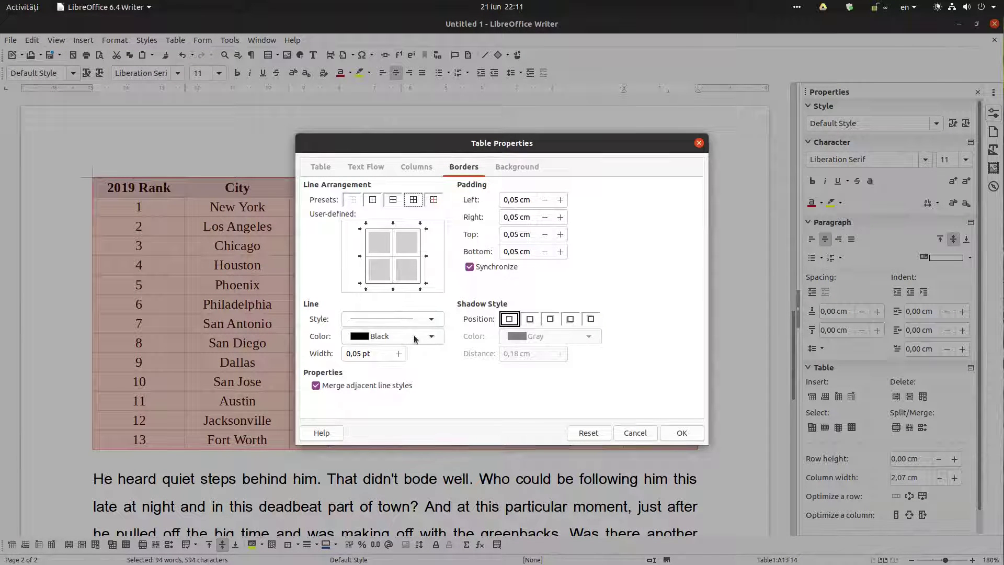
pyautogui.click(414, 339)
pyautogui.click(378, 373)
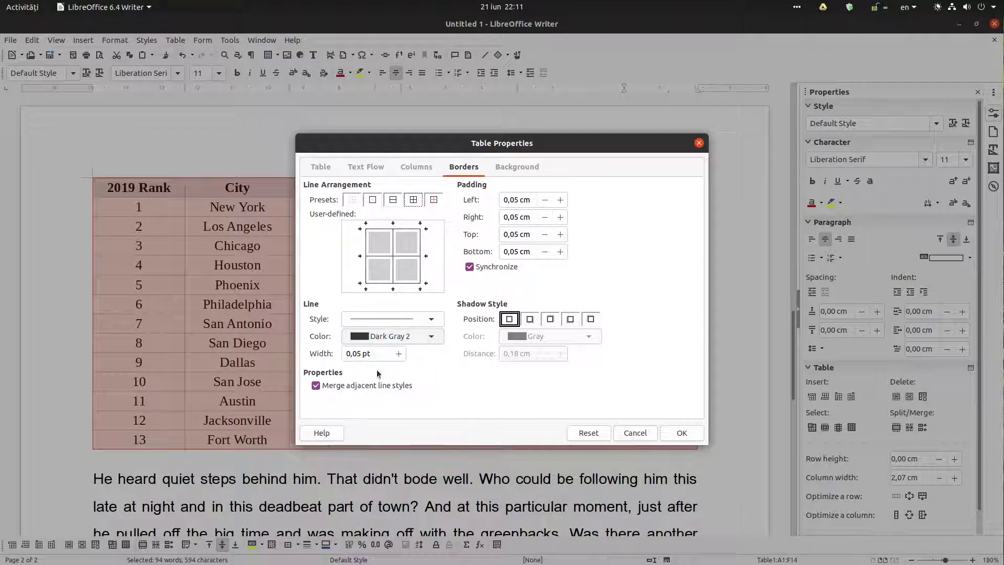
pyautogui.click(399, 353)
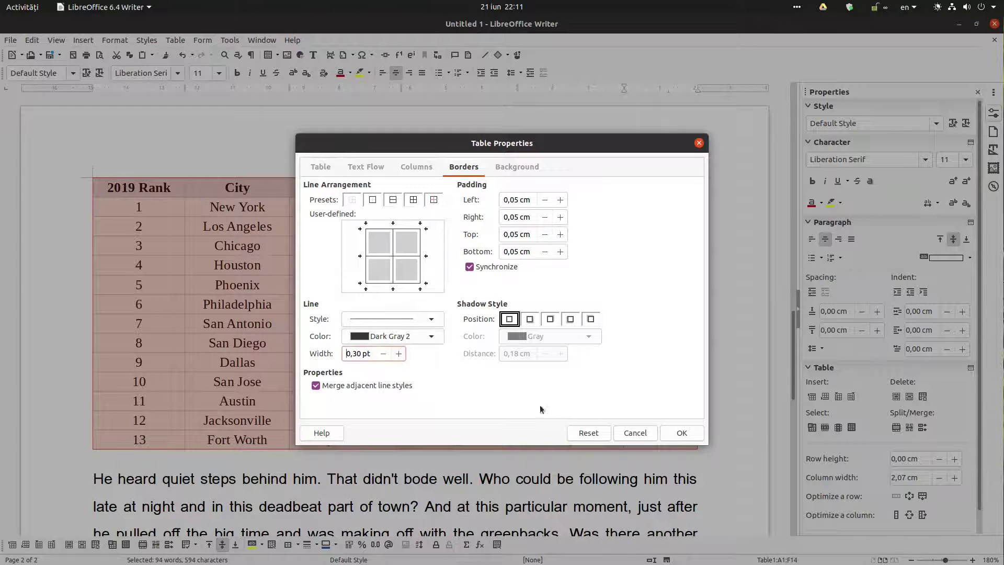
pyautogui.click(682, 433)
pyautogui.click(498, 332)
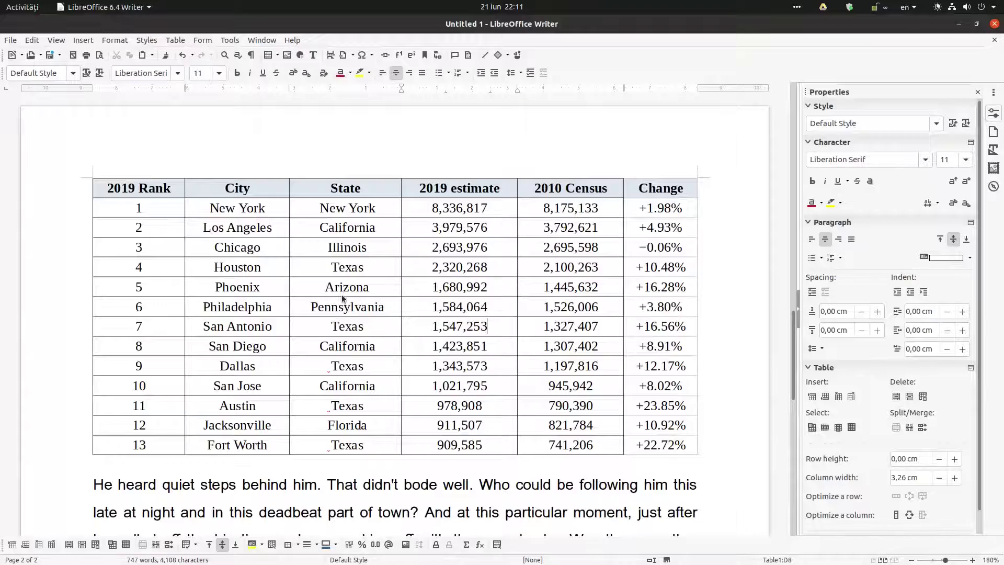
# - Check the table borders in the print preview and return to editing the document
pyautogui.hotkey('ctrl', 'shift', 'o')
pyautogui.scroll(6, 755, 219)
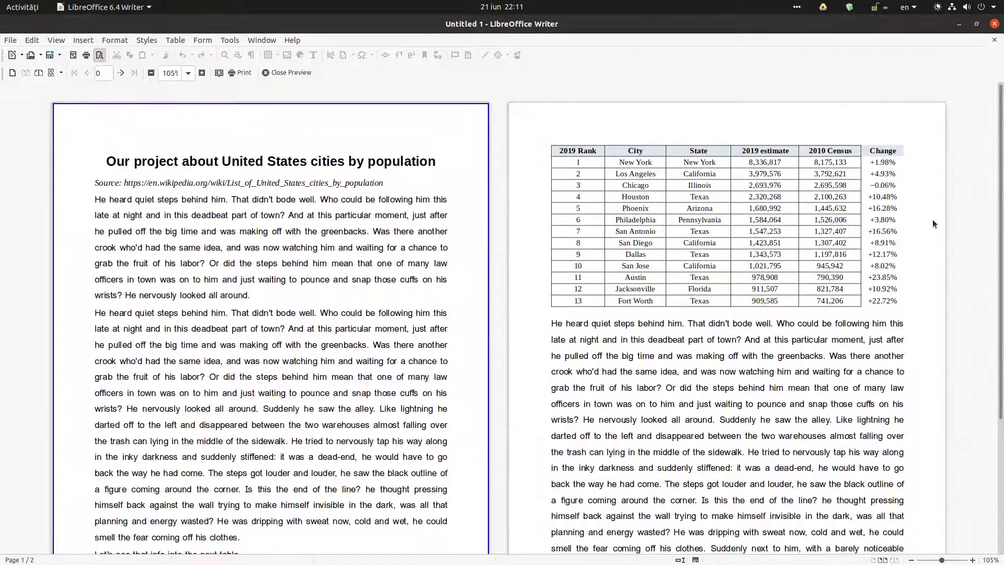
pyautogui.click(307, 73)
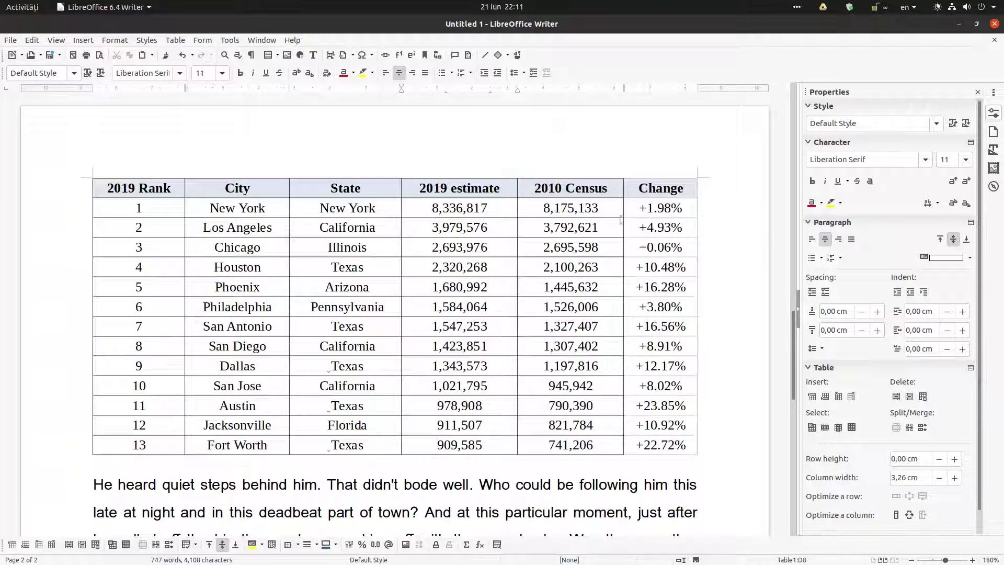
# - Select the whole cities table and review its general, text flow, column and border properties
pyautogui.moveTo(200, 196); pyautogui.dragTo(648, 442)
pyautogui.rightClick(659, 443)
pyautogui.click(682, 436)
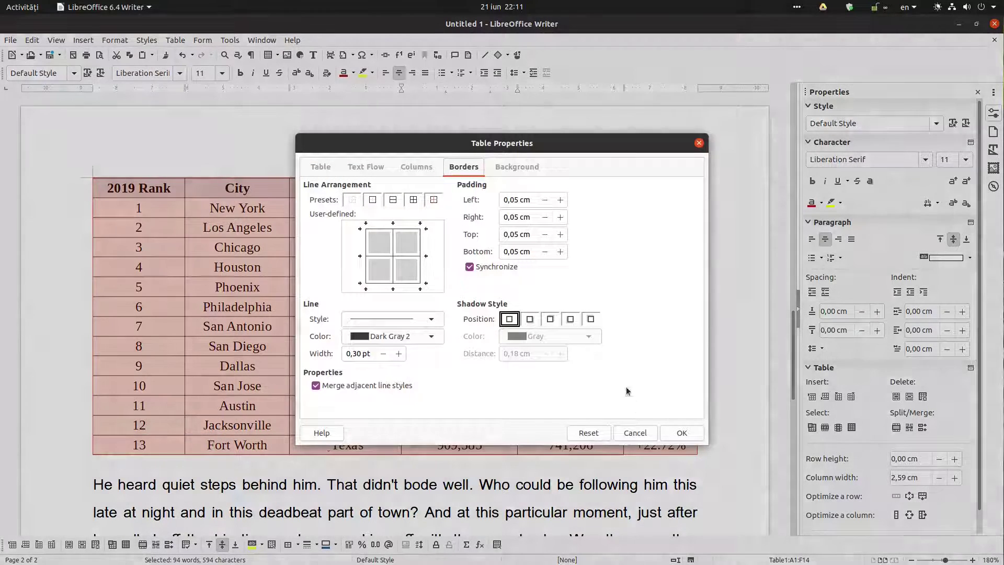
pyautogui.click(319, 172)
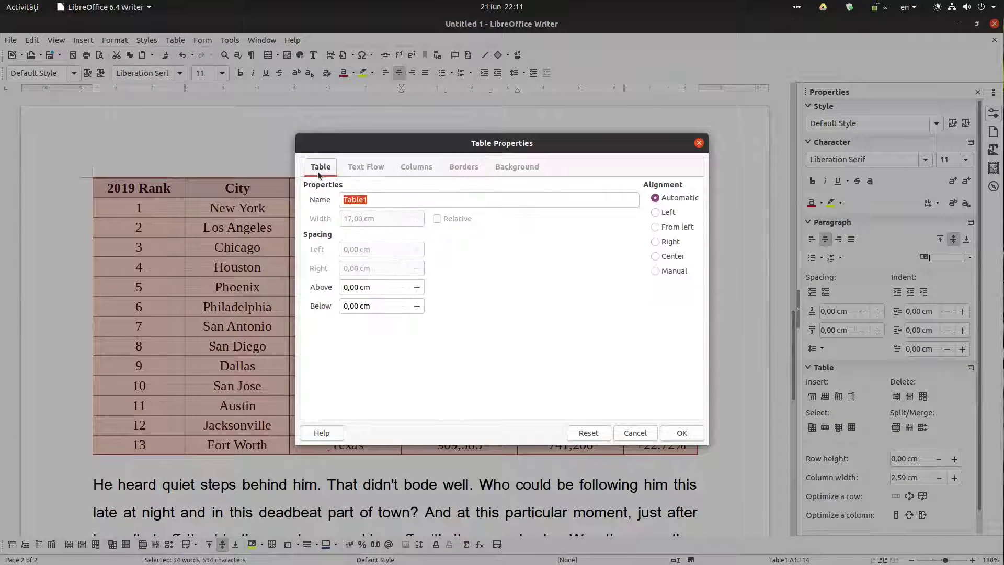
pyautogui.click(381, 168)
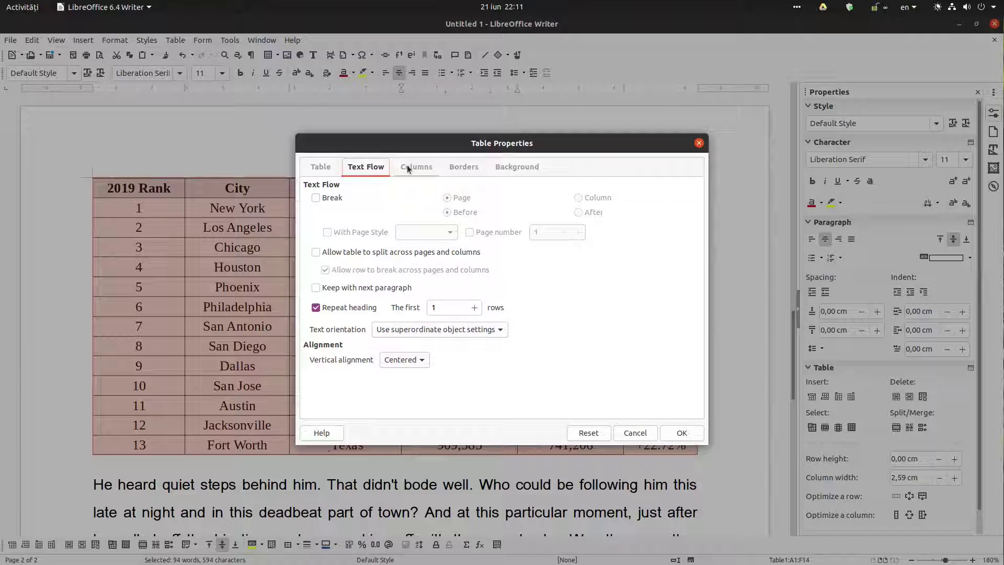
pyautogui.click(424, 168)
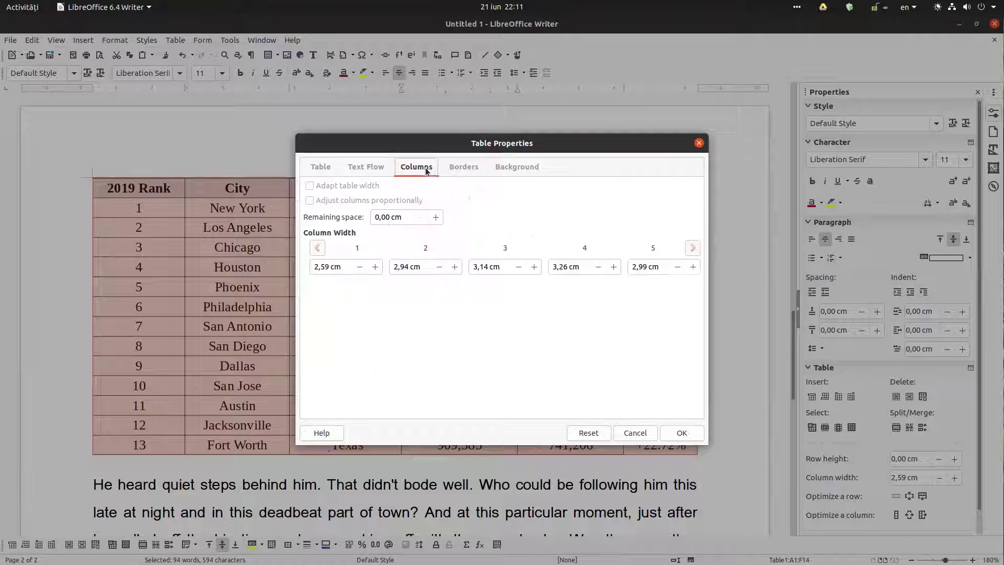
pyautogui.click(453, 169)
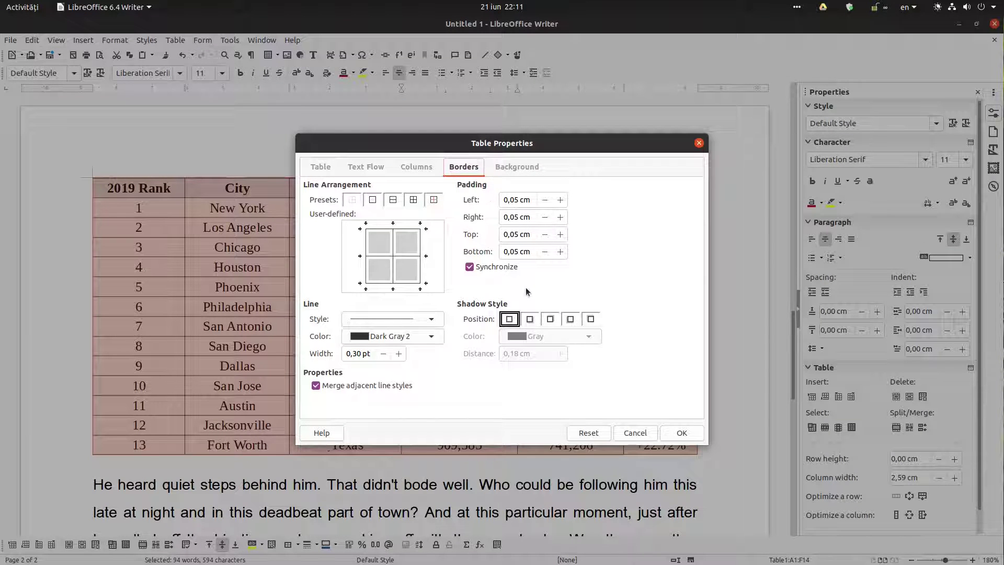
pyautogui.click(395, 383)
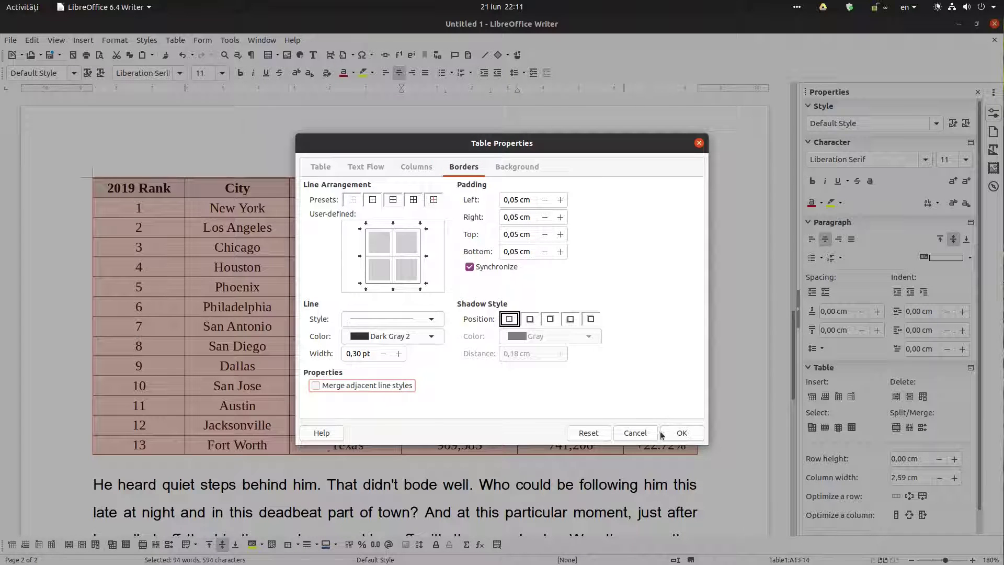
pyautogui.click(392, 385)
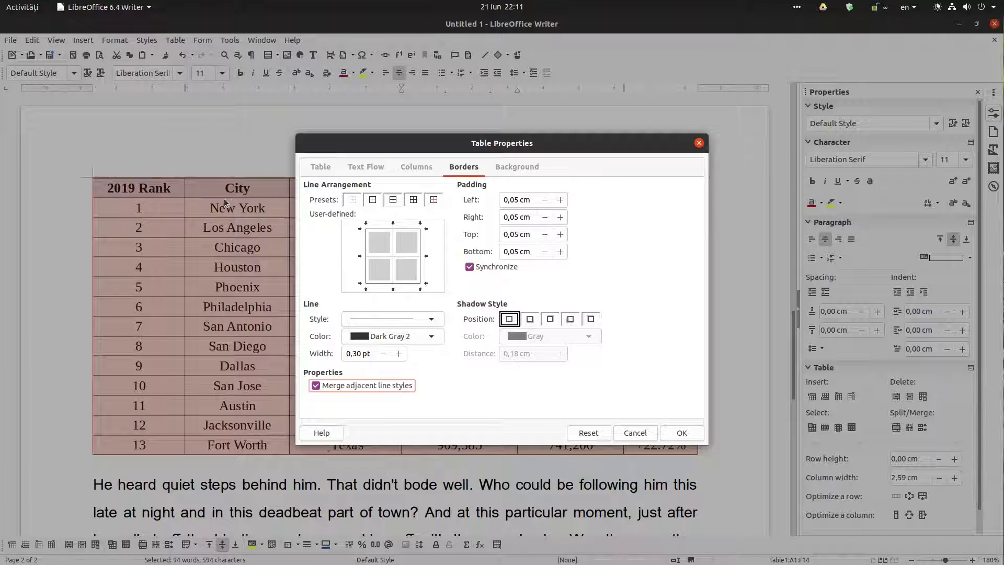
# - Set the cities table's cell padding to 0.25 cm on all four sides
pyautogui.click(560, 200)
pyautogui.click(560, 200)
pyautogui.click(680, 433)
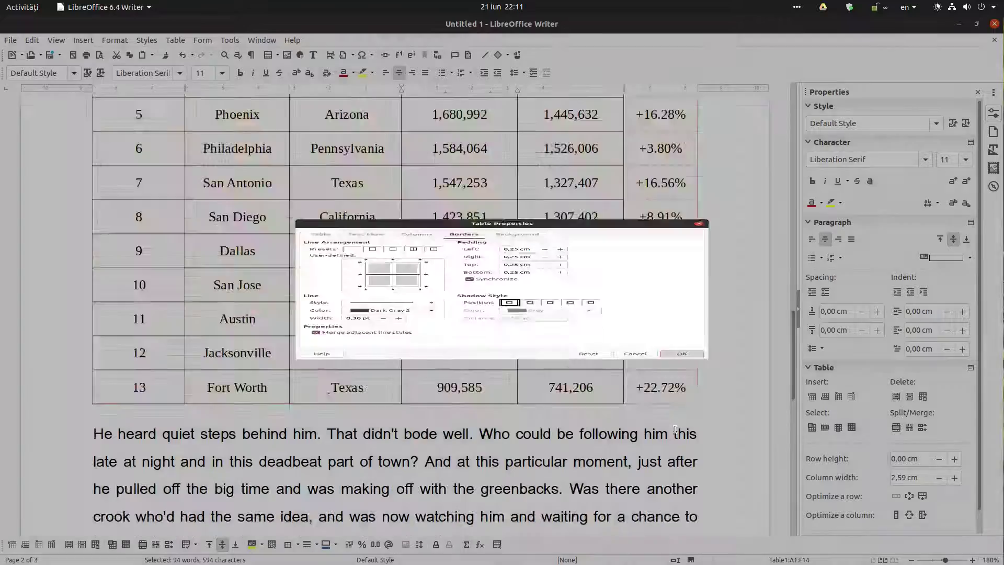
pyautogui.click(448, 316)
pyautogui.scroll(5, 450, 315)
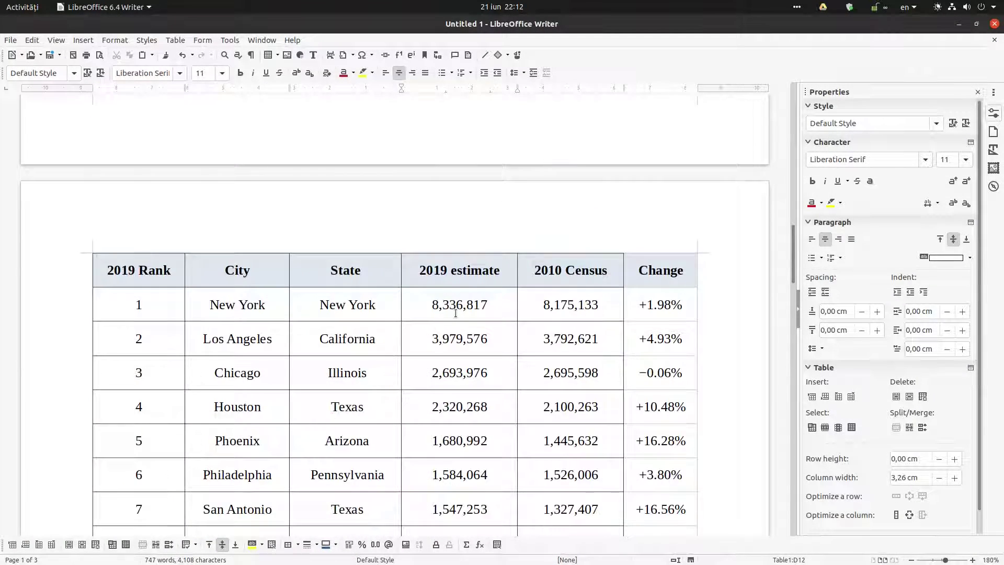
pyautogui.scroll(-3, 455, 313)
pyautogui.scroll(-1, 455, 312)
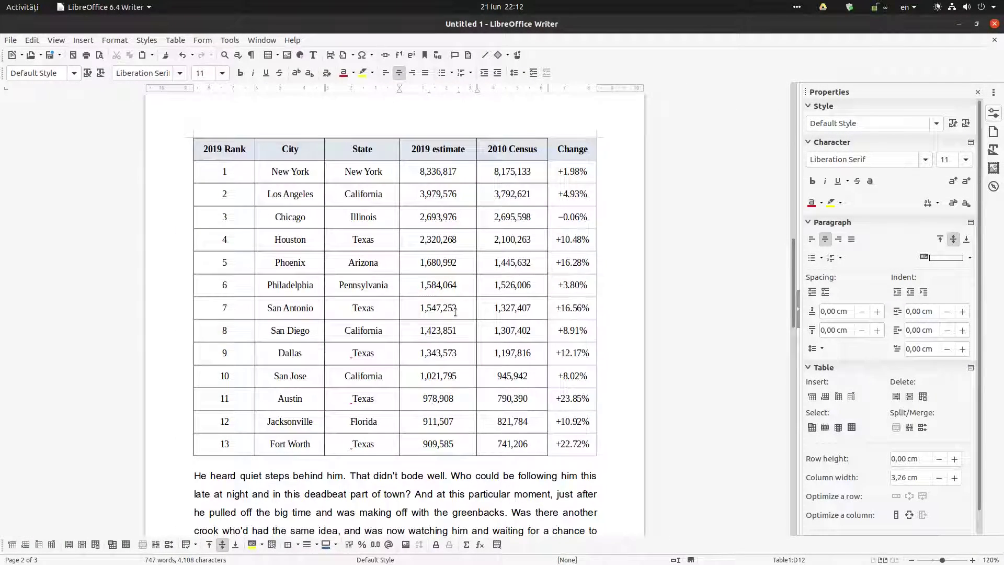
# - Apply an outer border and all inner lines to the table rows below the header, with a thicker line in a near-black color
pyautogui.moveTo(555, 439); pyautogui.dragTo(239, 173)
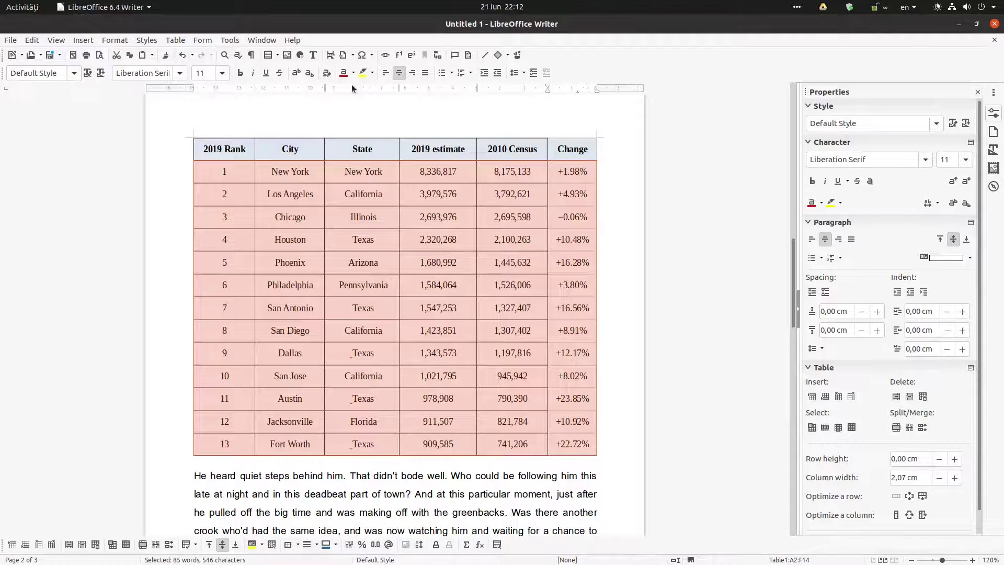
pyautogui.click(298, 544)
pyautogui.click(332, 530)
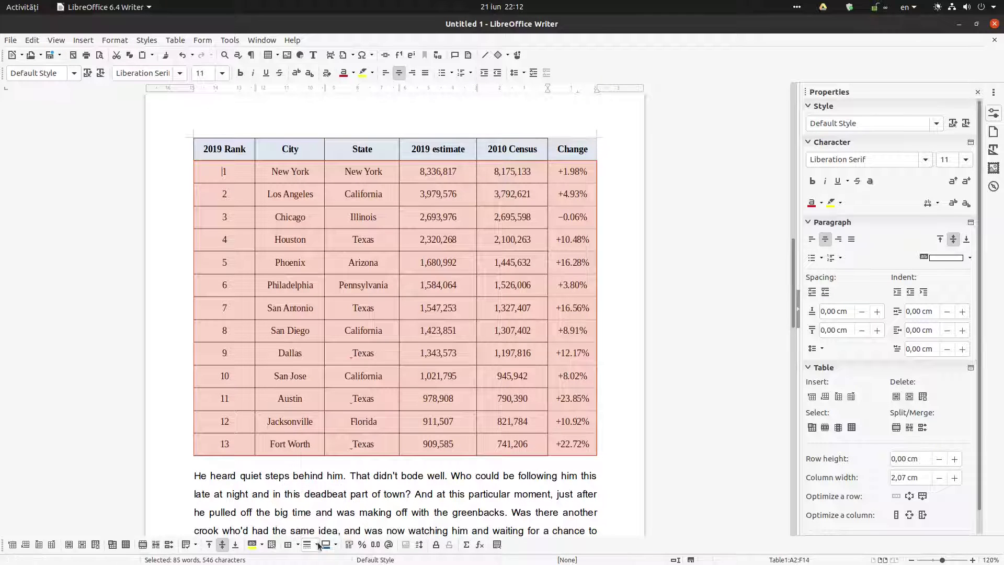
pyautogui.click(317, 544)
pyautogui.click(331, 480)
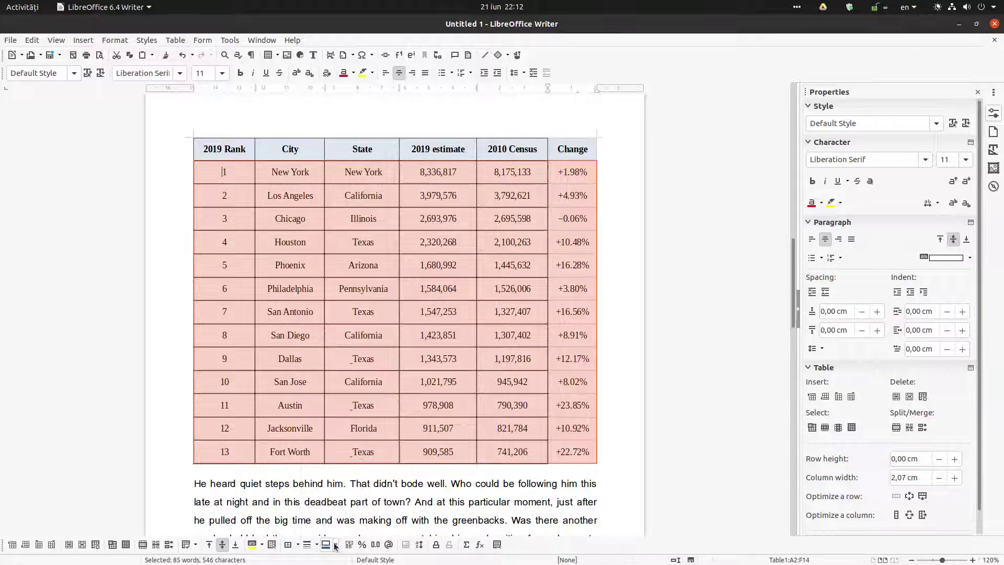
pyautogui.click(335, 544)
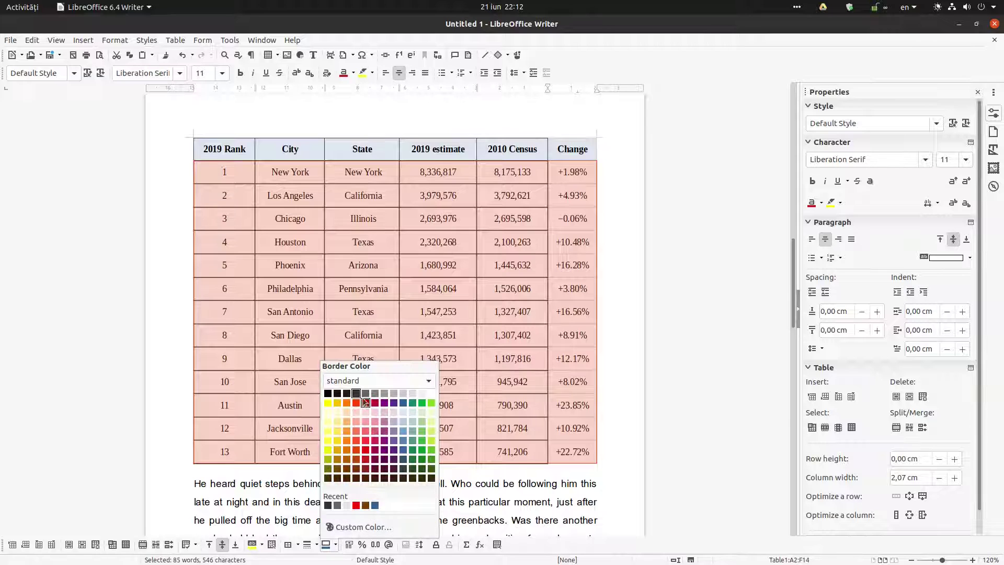
pyautogui.click(338, 394)
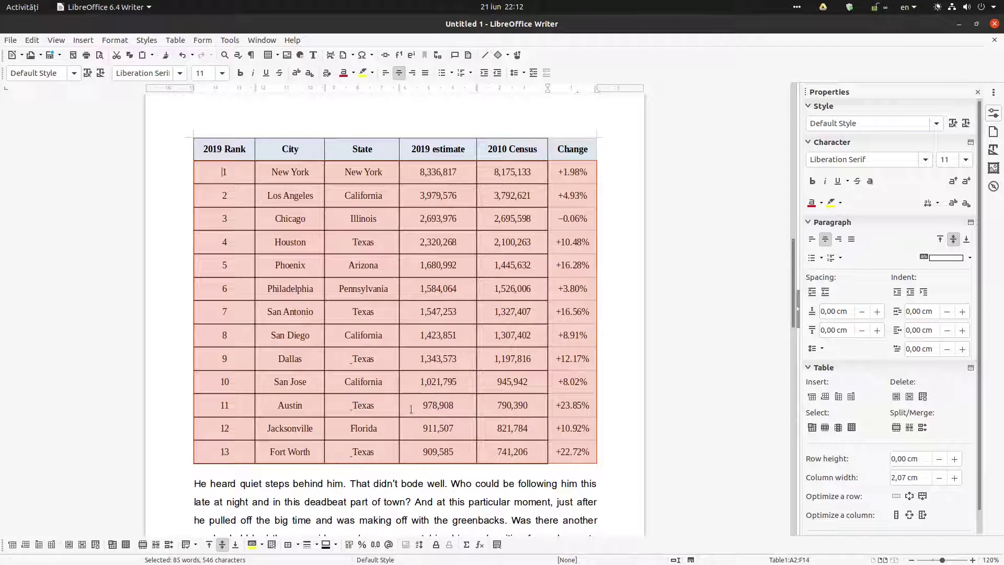
# - Set the cities table's alignment to Center in its table properties
pyautogui.rightClick(568, 153)
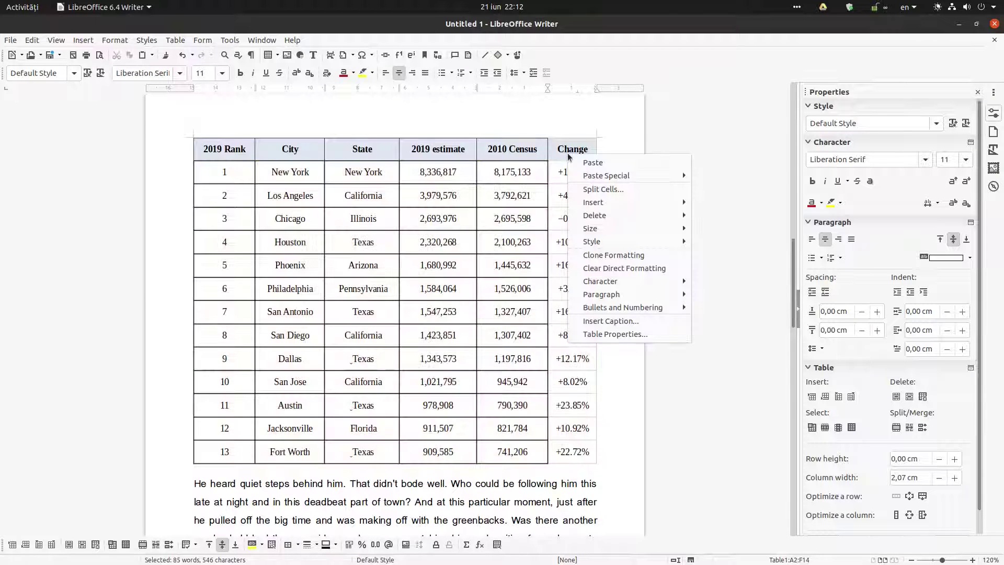
pyautogui.click(587, 334)
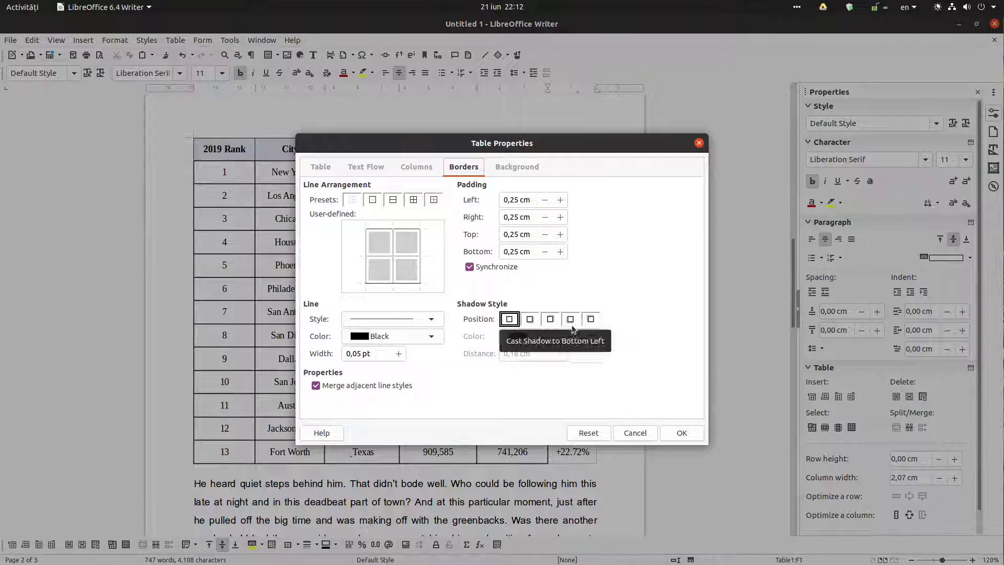
pyautogui.click(417, 168)
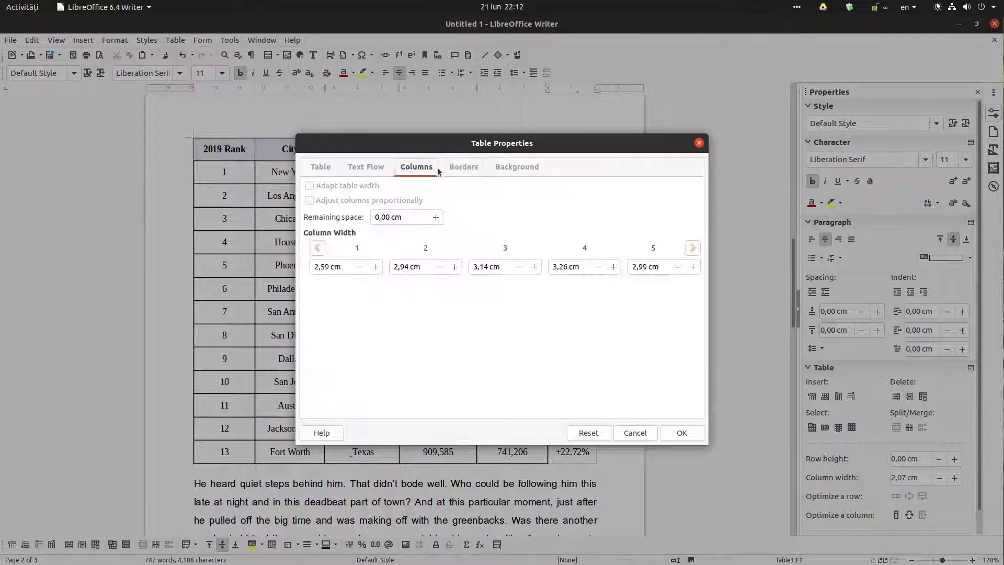
pyautogui.click(384, 168)
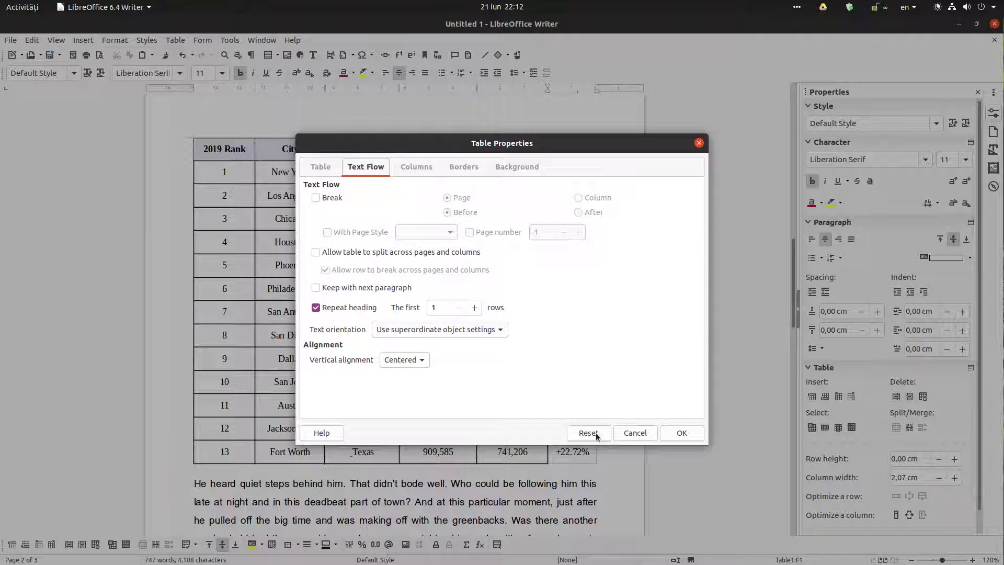
pyautogui.click(321, 167)
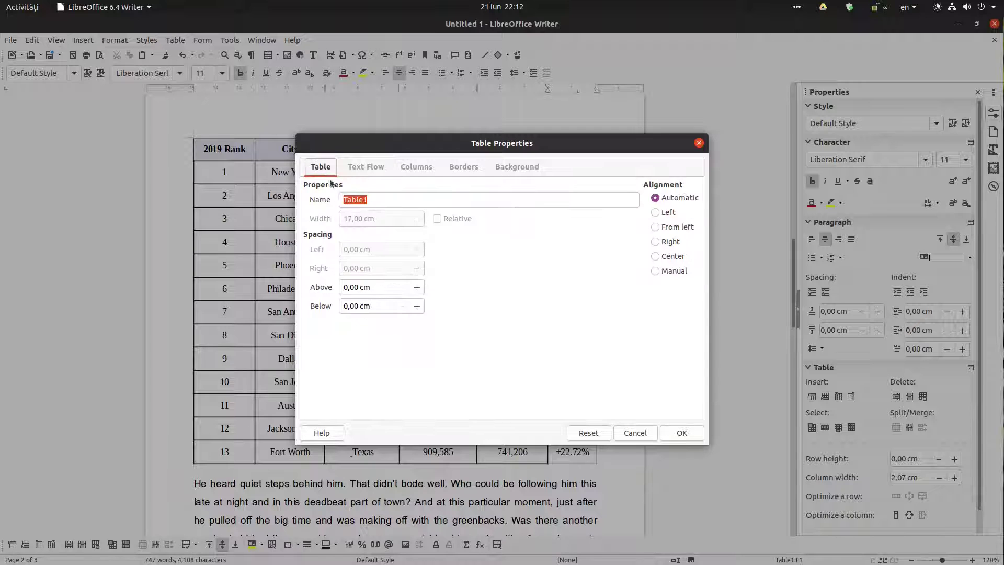
pyautogui.click(672, 256)
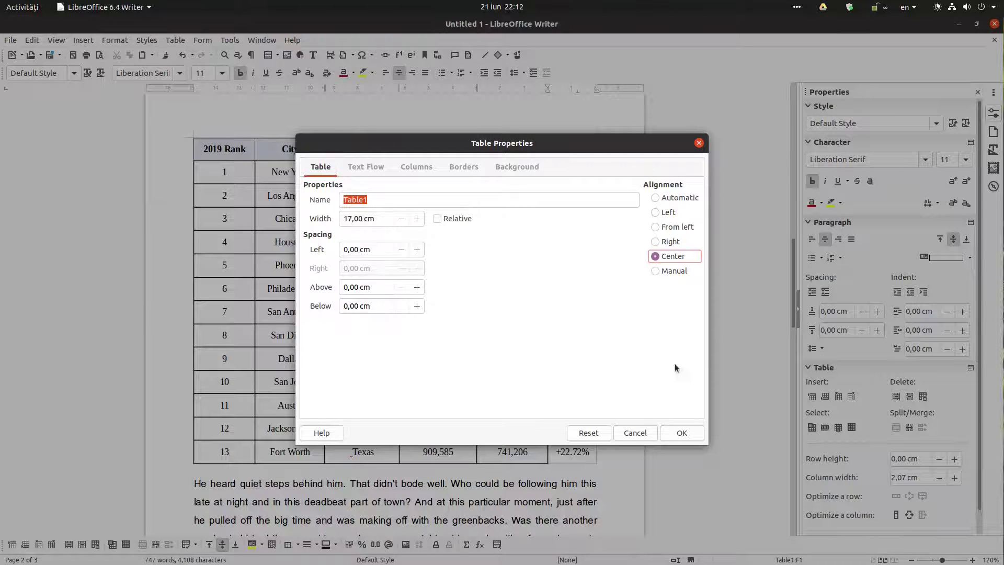
pyautogui.click(681, 433)
pyautogui.click(459, 313)
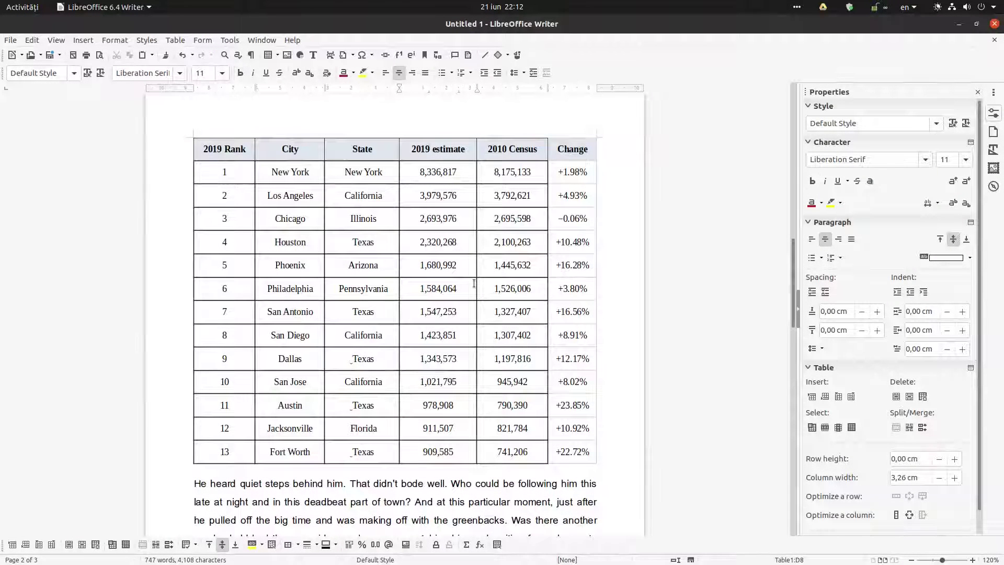
# - Allow the cities table to split across pages and columns in its text flow properties
pyautogui.scroll(-3, 445, 237)
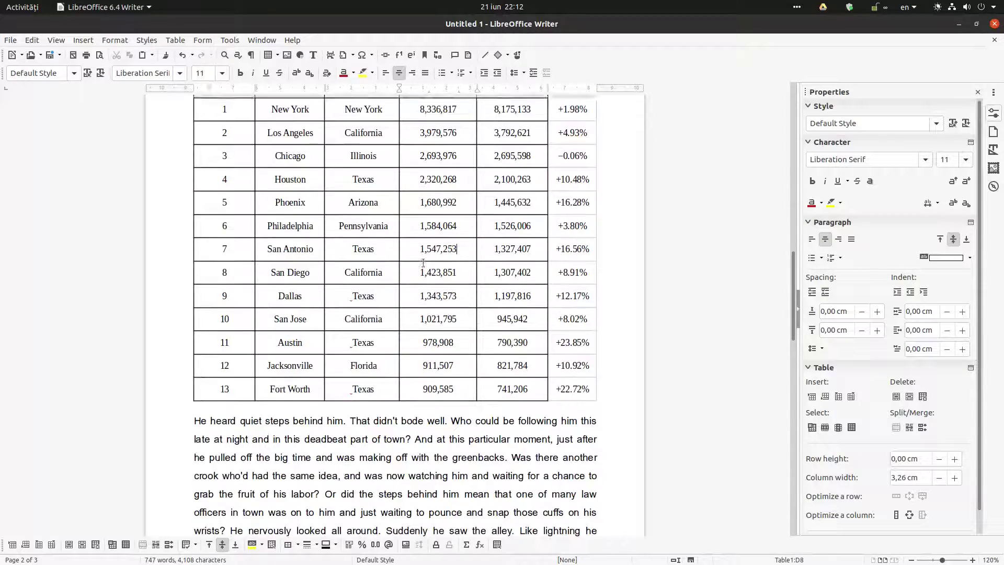
pyautogui.scroll(2, 423, 315)
pyautogui.scroll(1, 423, 315)
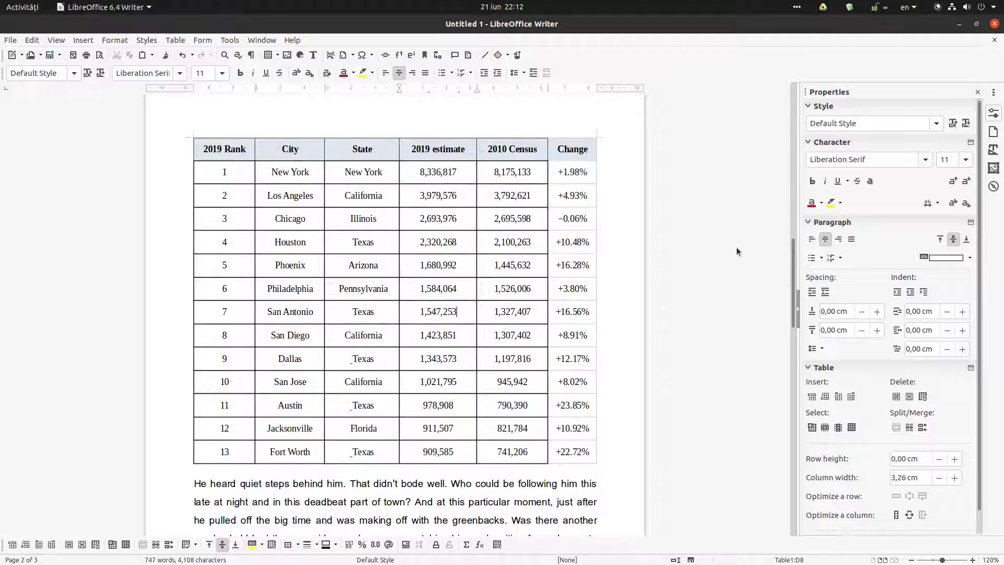
pyautogui.scroll(-4, 540, 278)
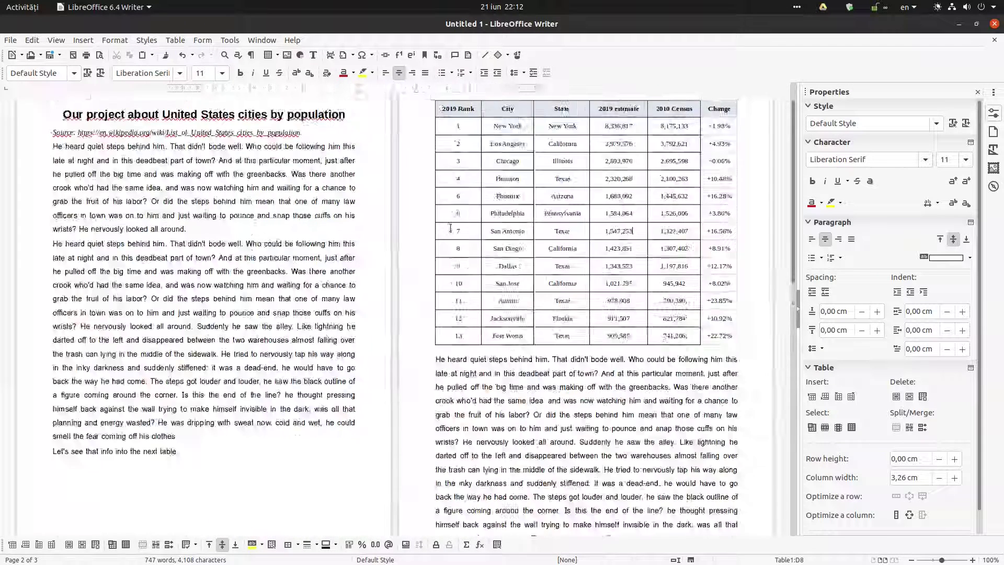
pyautogui.click(243, 306)
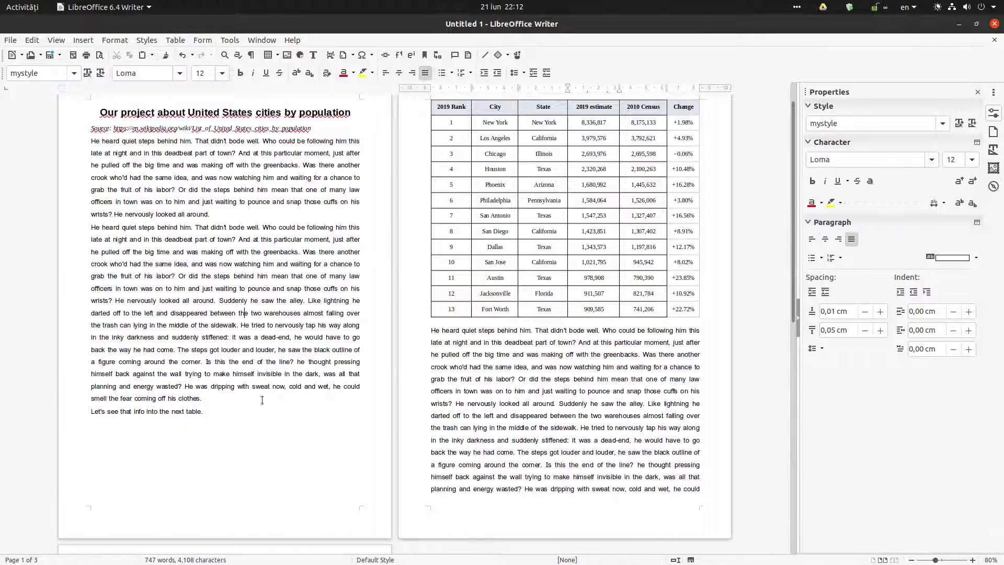
pyautogui.rightClick(481, 246)
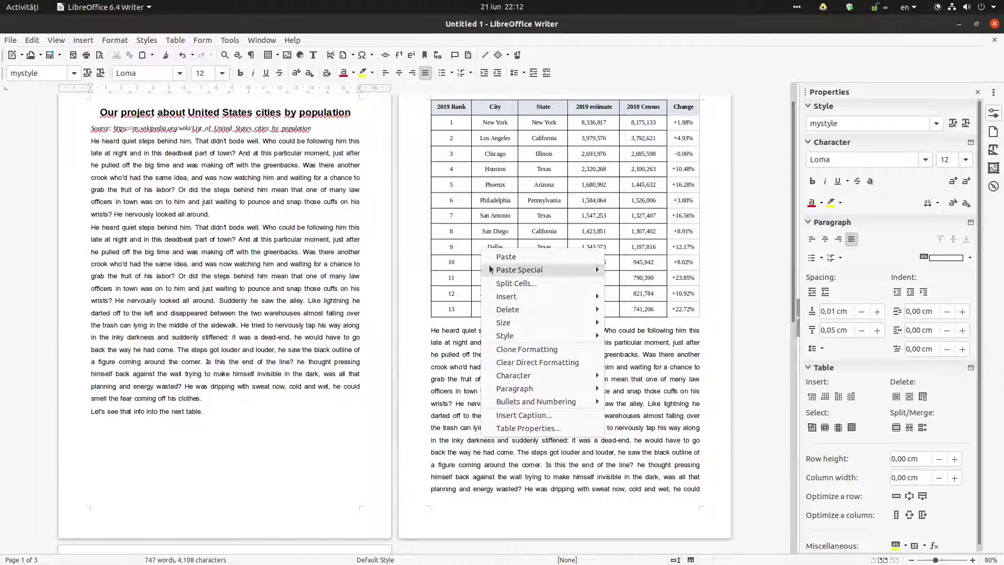
pyautogui.click(537, 425)
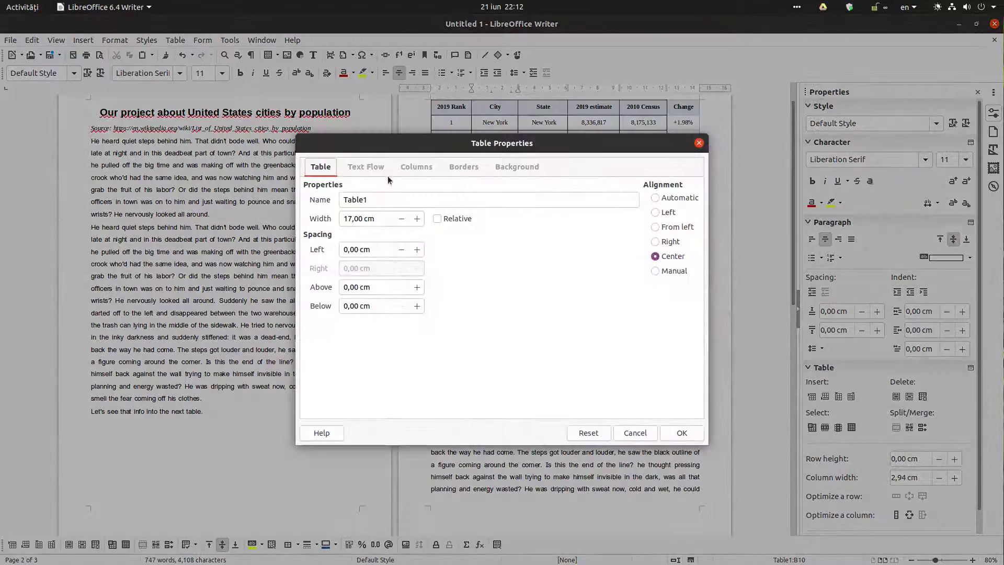
pyautogui.click(367, 166)
pyautogui.click(360, 254)
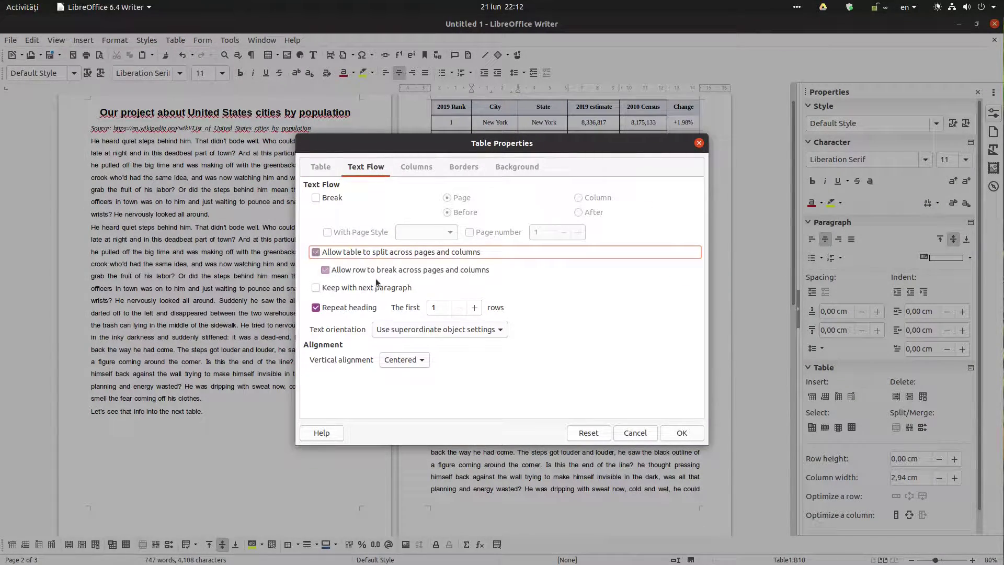
pyautogui.click(681, 433)
# - Examine how the cities table splits between the two pages and how its header row repeats
pyautogui.scroll(-1, 423, 376)
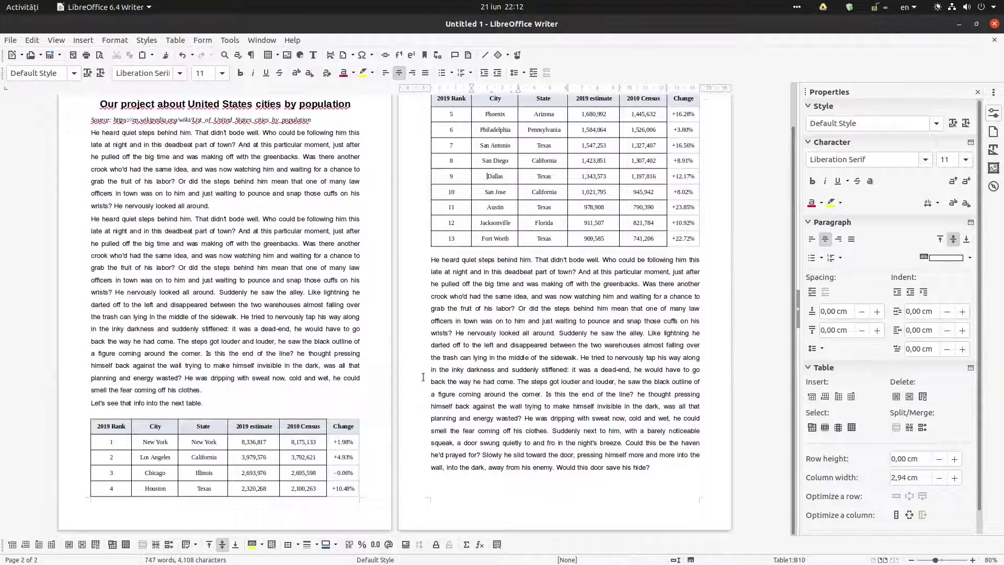
pyautogui.scroll(1, 349, 424)
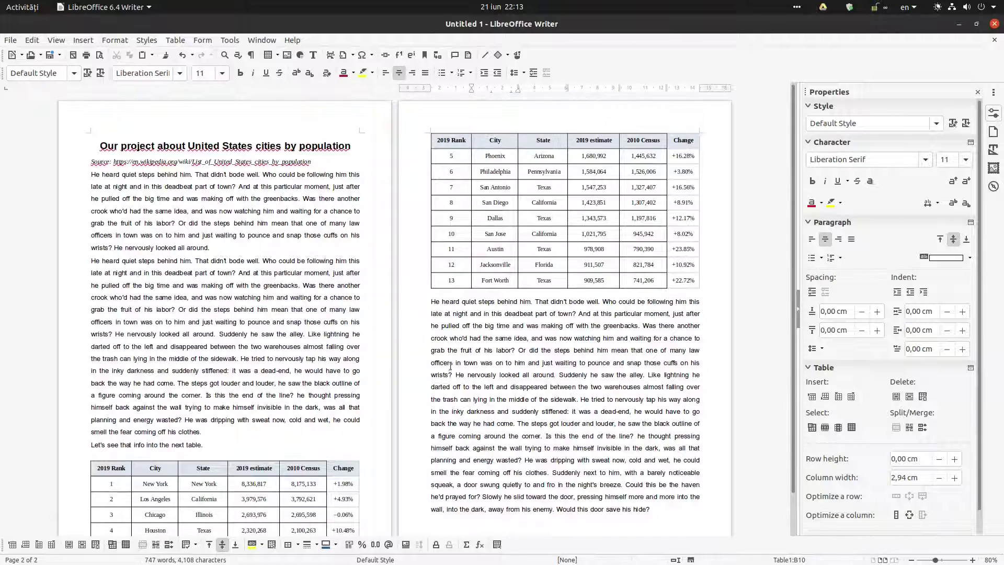
pyautogui.scroll(-1, 450, 366)
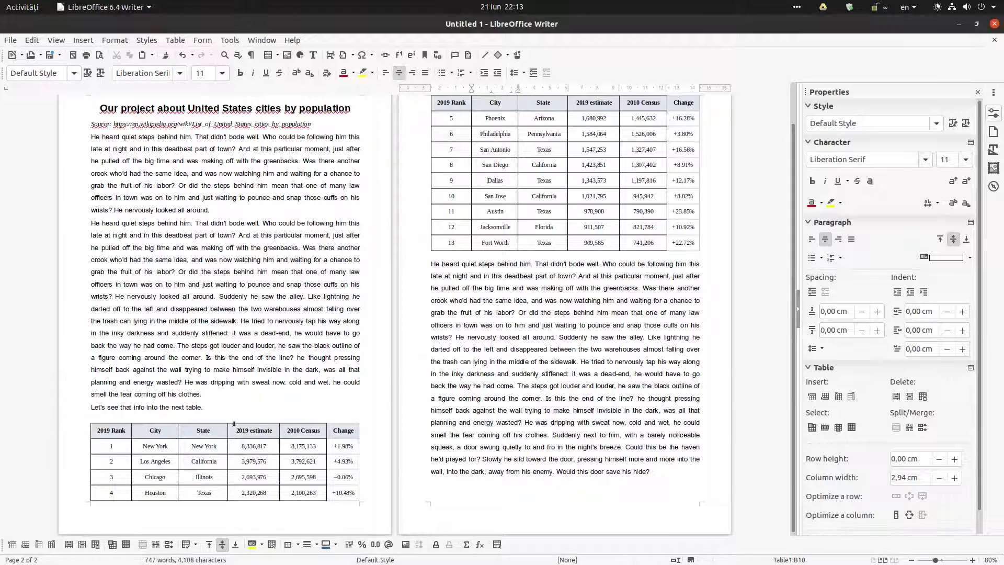
pyautogui.scroll(1, 162, 428)
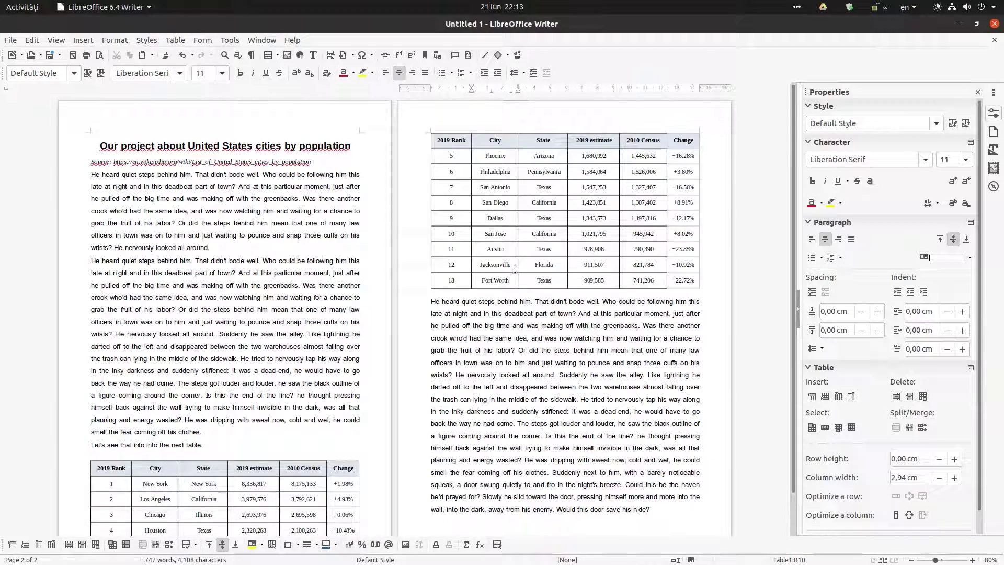
pyautogui.scroll(-1, 510, 280)
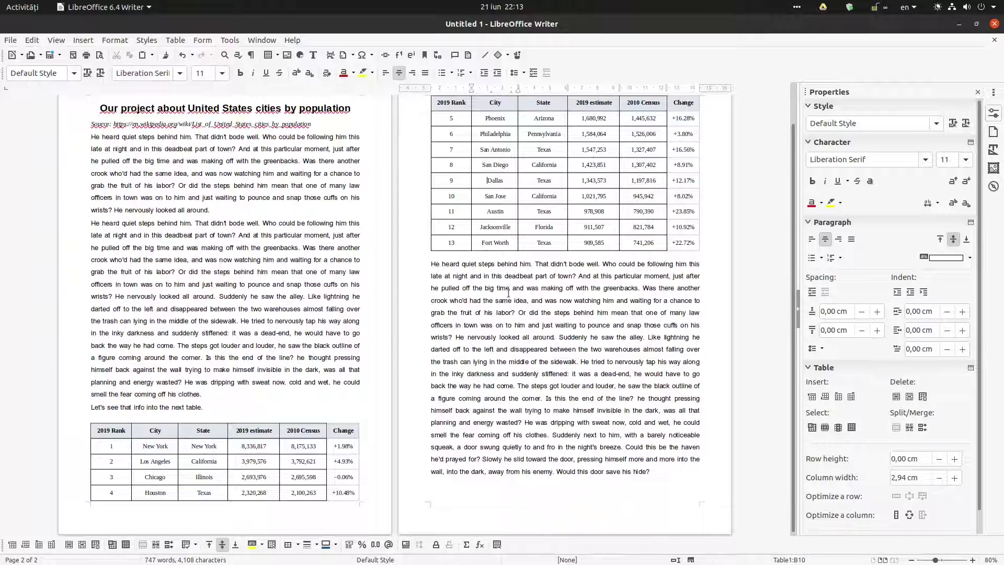
pyautogui.scroll(1, 512, 312)
pyautogui.scroll(-1, 512, 312)
pyautogui.click(273, 150)
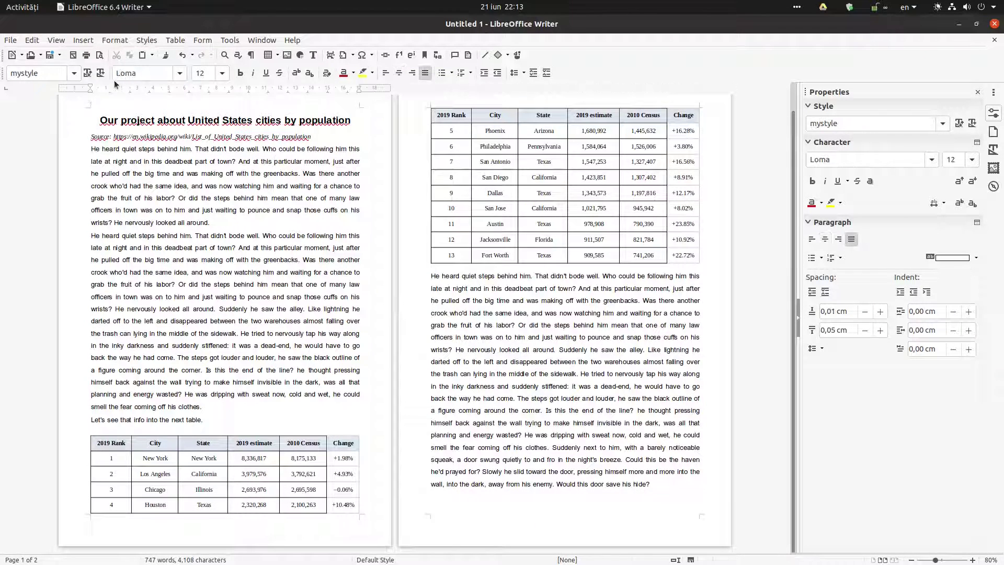
# - Set the text of the whole cities table, header row included, to the Loma font at size 10
pyautogui.moveTo(686, 244); pyautogui.dragTo(112, 447)
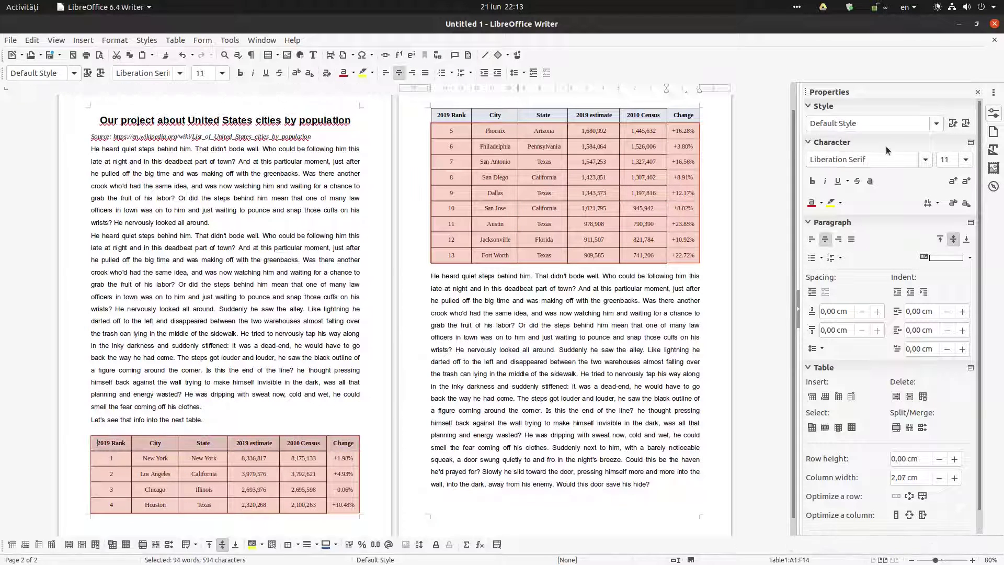
pyautogui.click(914, 161)
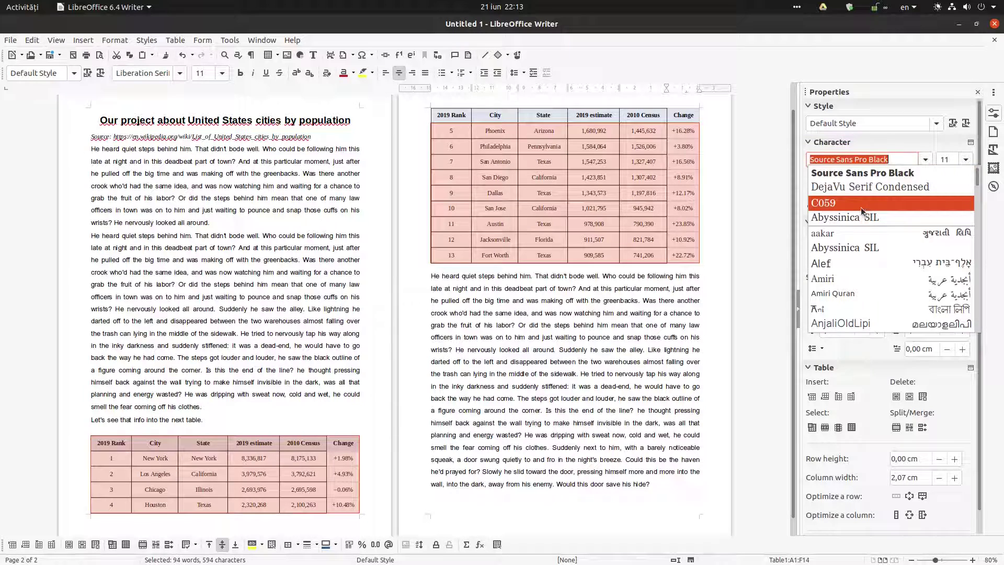
pyautogui.click(871, 160)
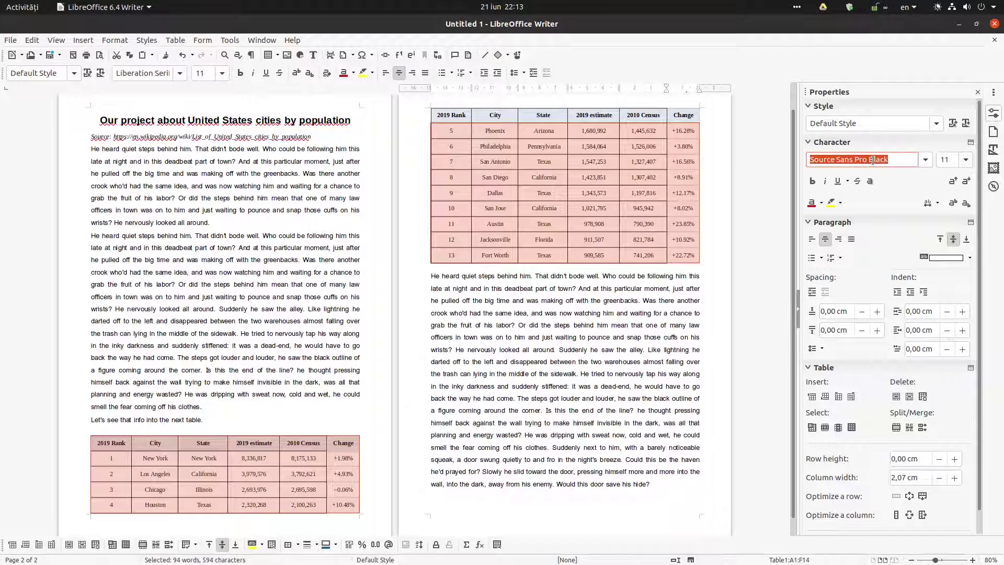
pyautogui.write('Loma')
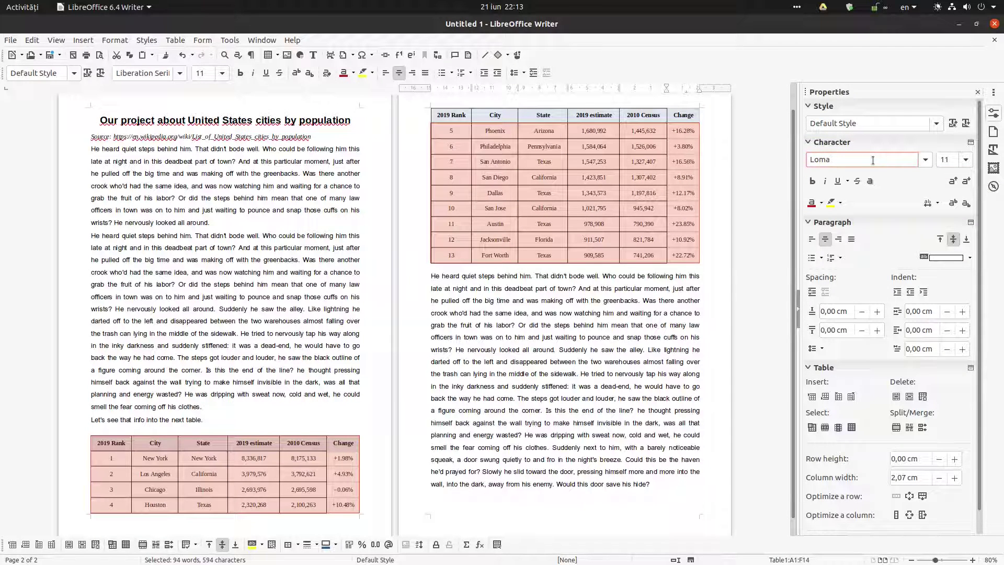
pyautogui.press('Return')
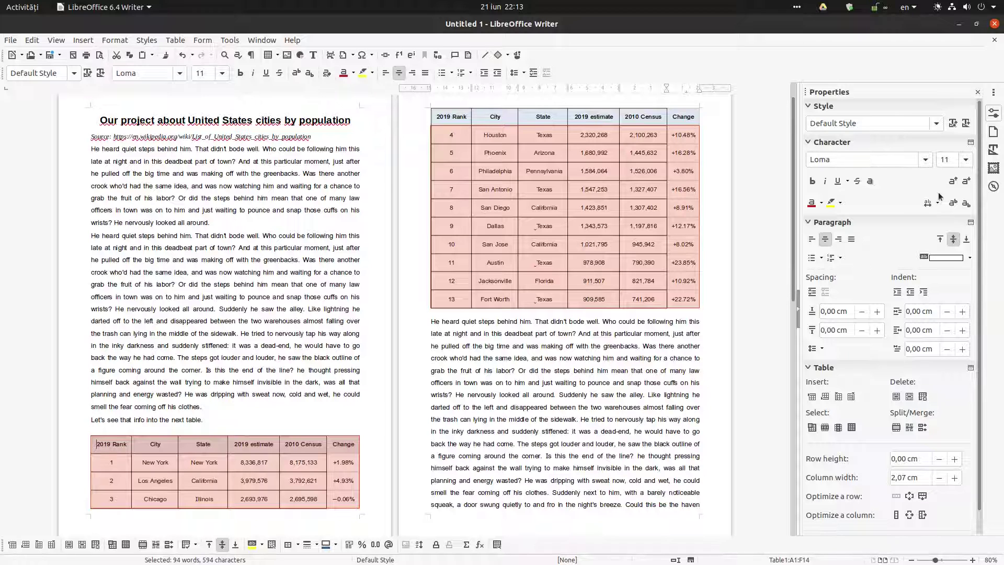
pyautogui.click(966, 159)
pyautogui.click(943, 197)
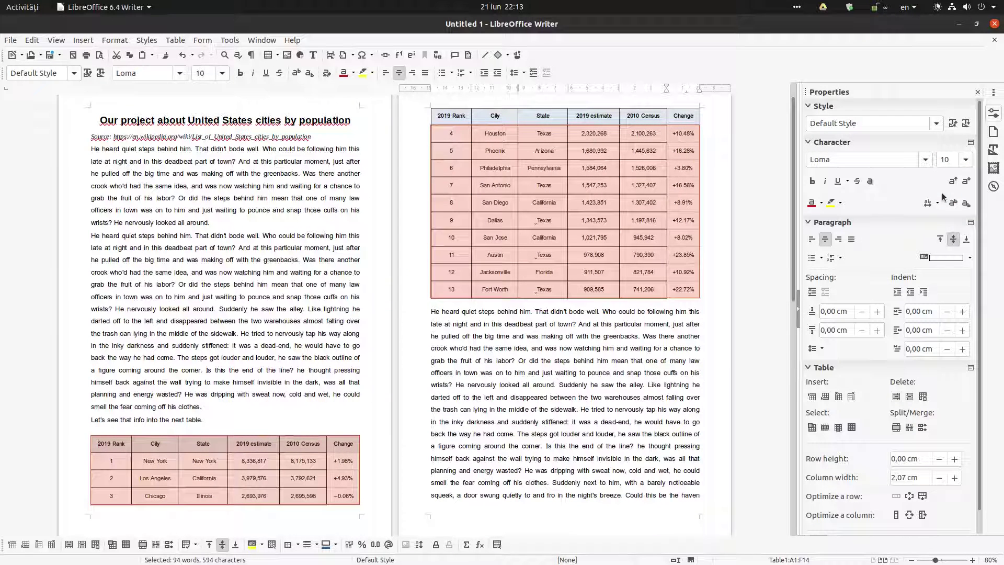
pyautogui.click(556, 348)
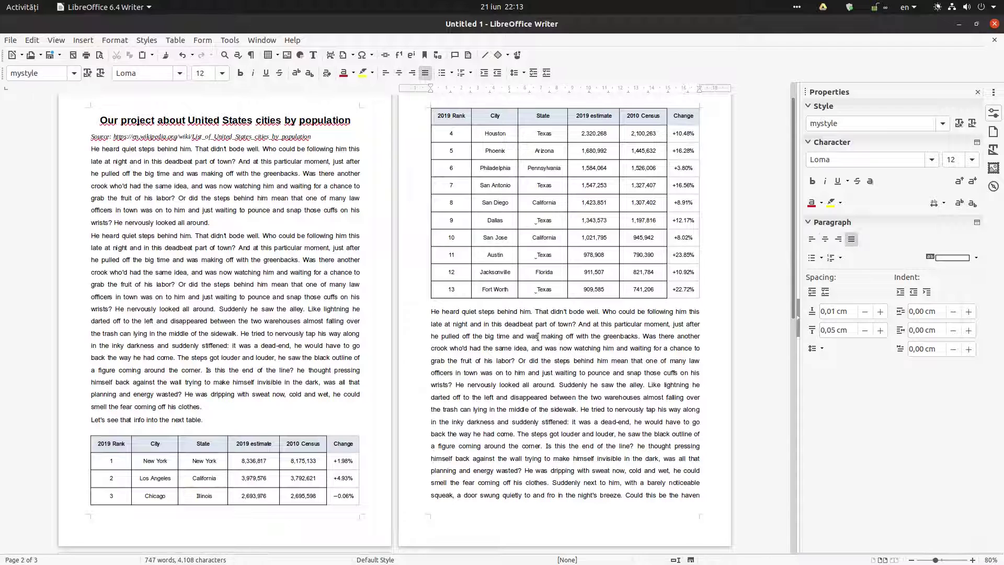
pyautogui.click(331, 445)
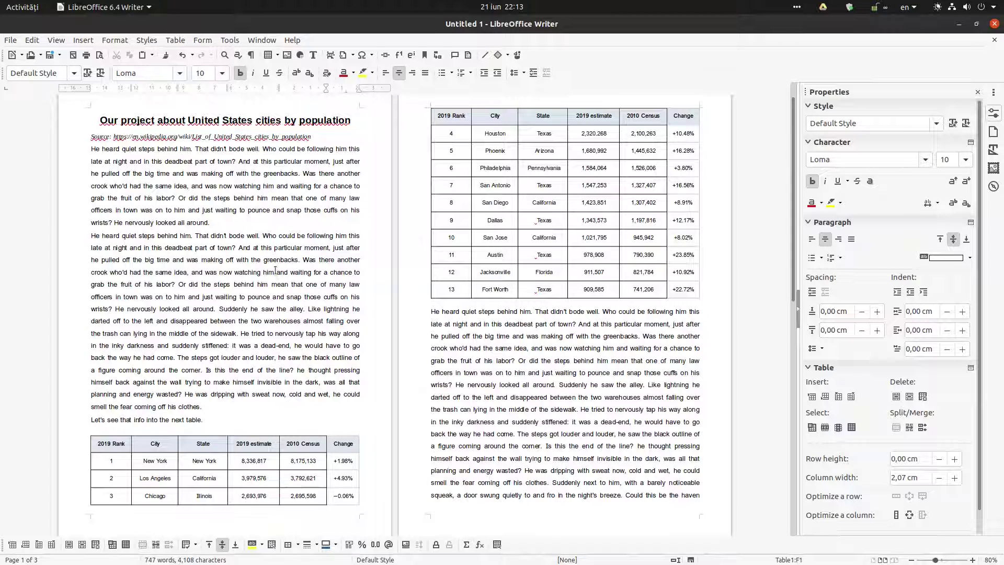
pyautogui.click(538, 324)
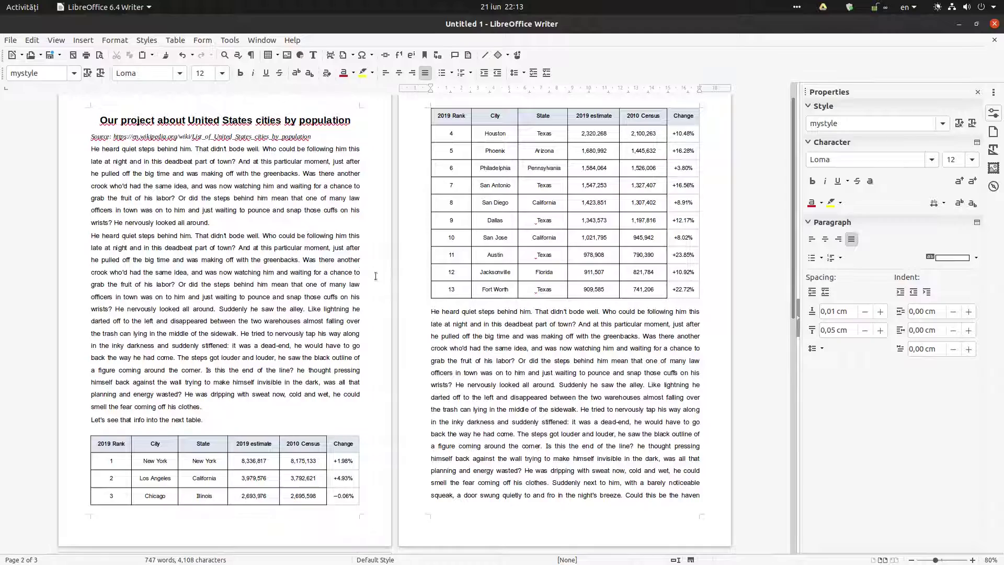
pyautogui.click(292, 40)
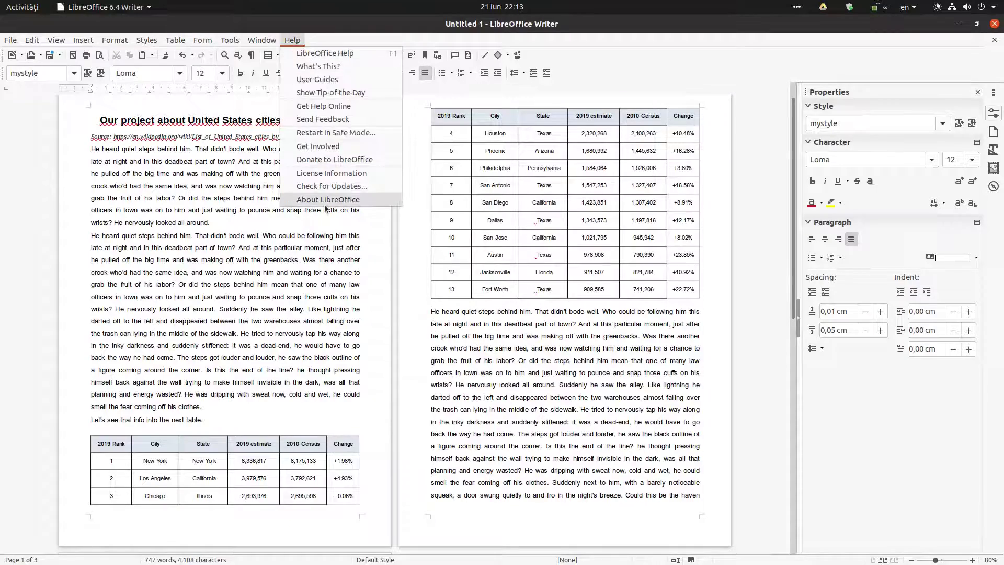